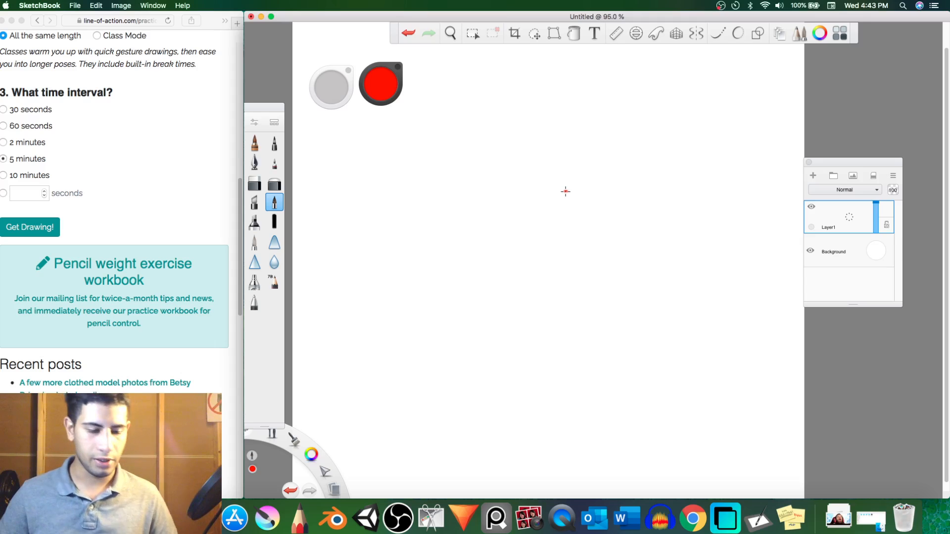
Review the figure study tool's model, session and time interval options, and open the countdown timer for viewing.
scroll(154, 193, "up", 10)
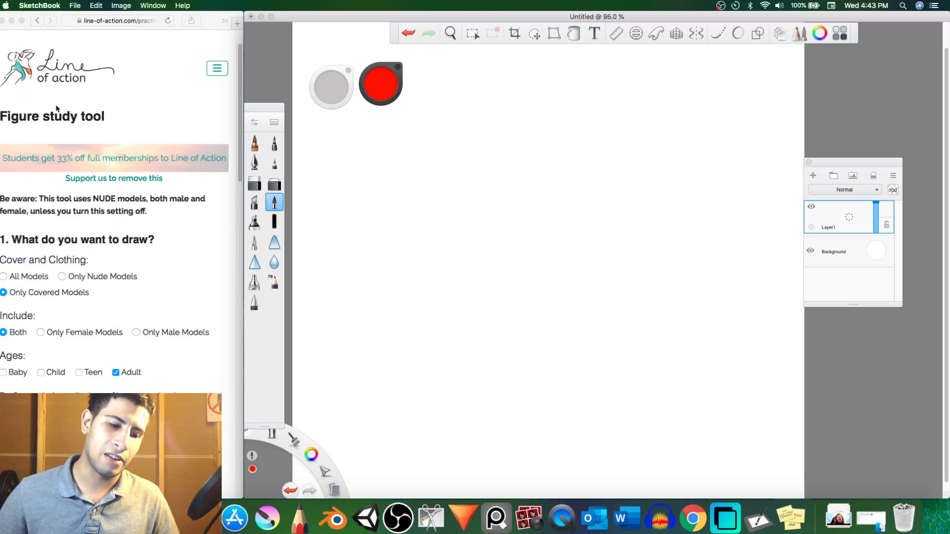
scroll(103, 277, "down", 6)
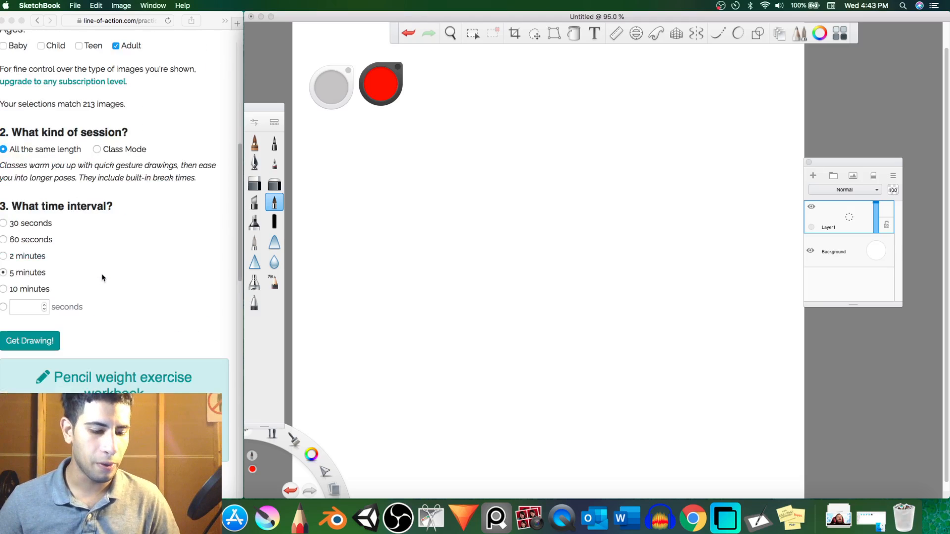
scroll(113, 286, "down", 10)
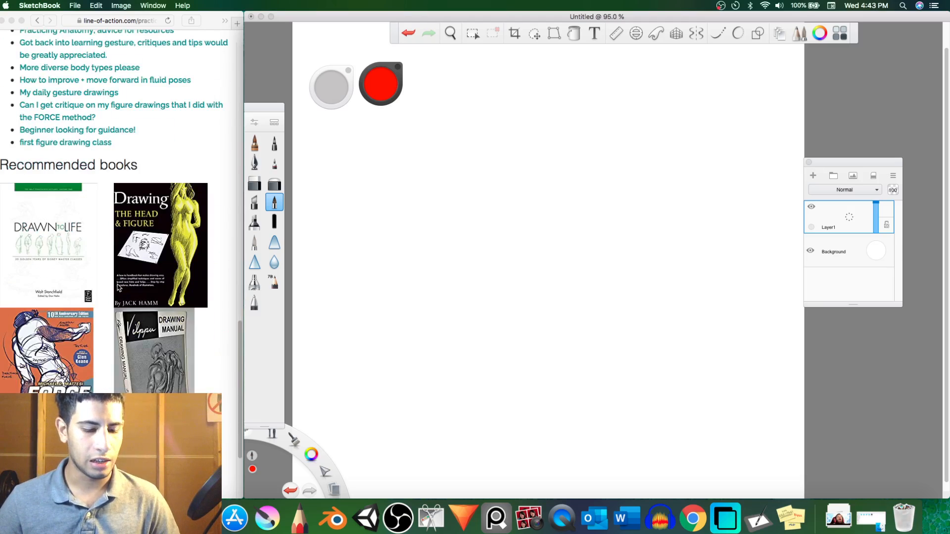
scroll(118, 287, "up", 5)
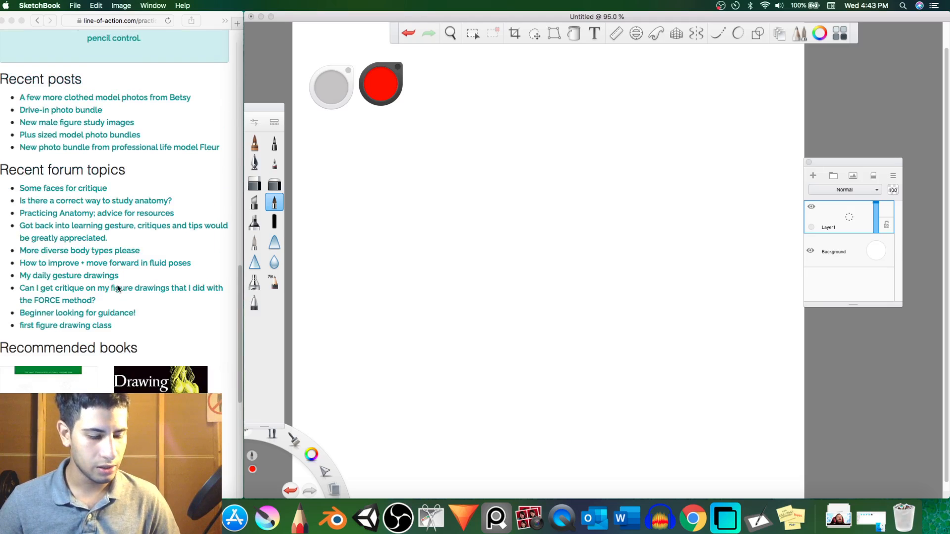
scroll(117, 289, "down", 3)
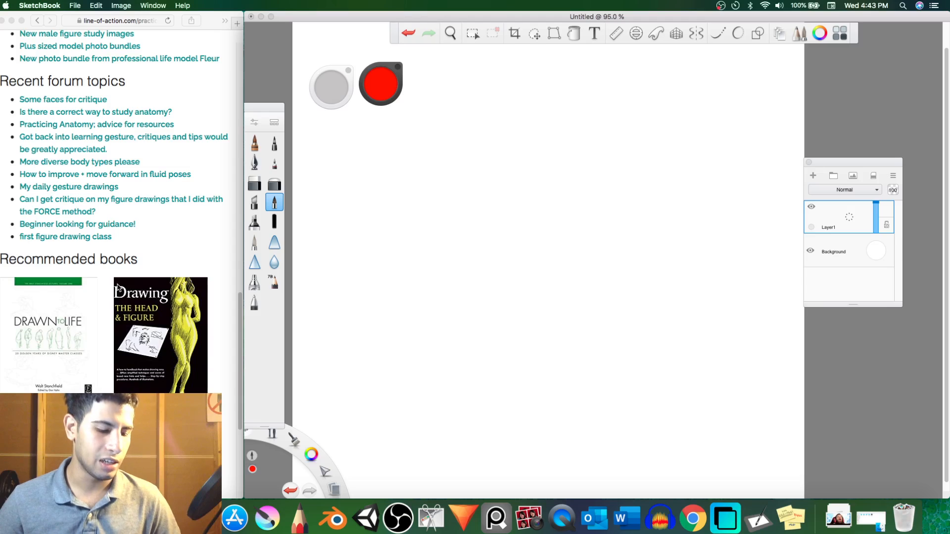
scroll(117, 287, "up", 4)
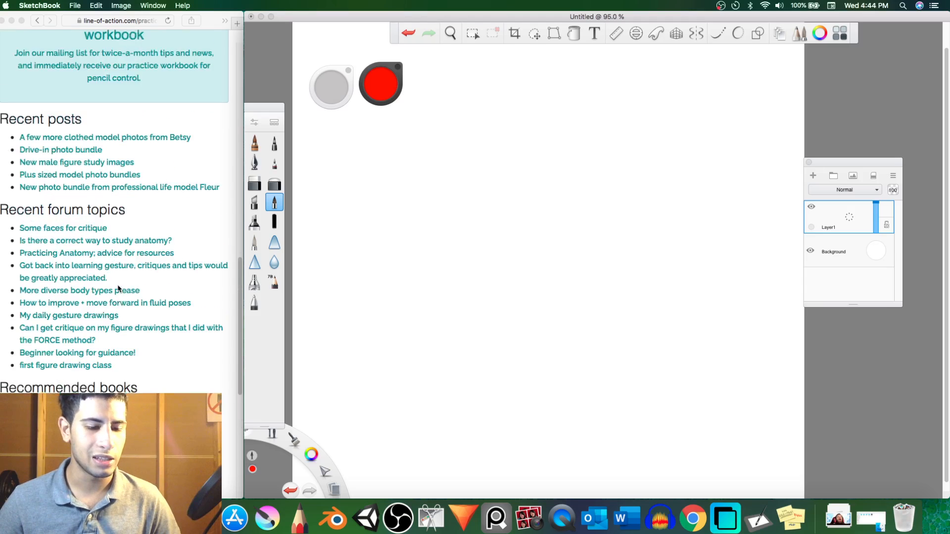
scroll(118, 288, "up", 10)
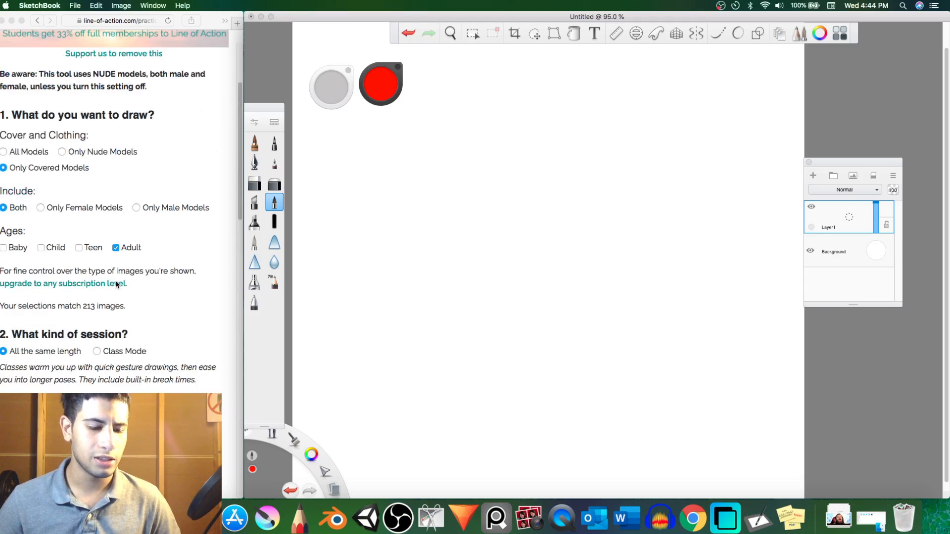
scroll(117, 333, "down", 2)
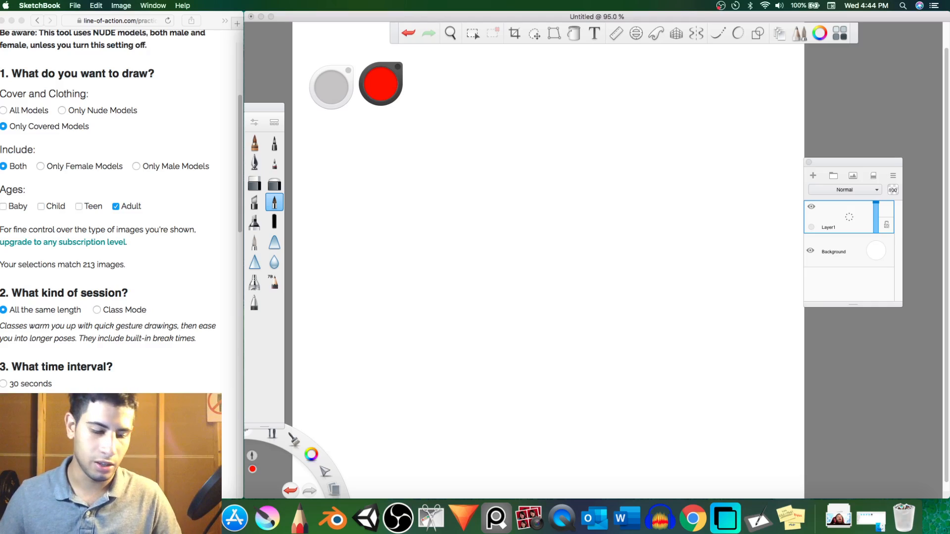
scroll(119, 208, "down", 2)
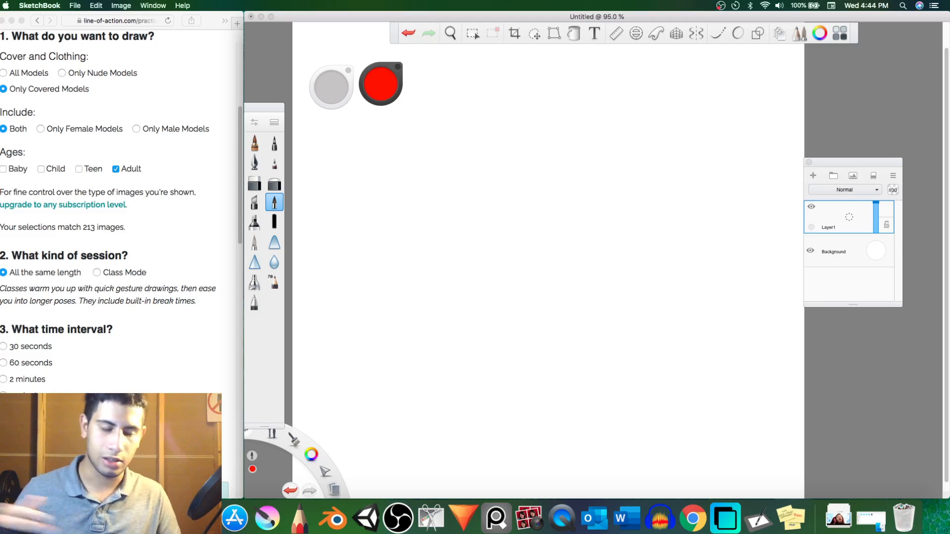
scroll(119, 208, "down", 5)
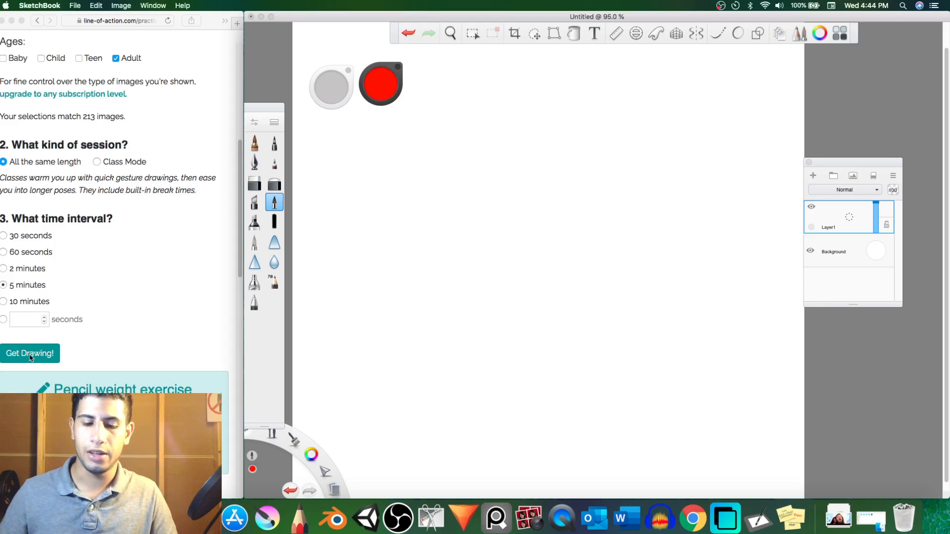
left_click(589, 295)
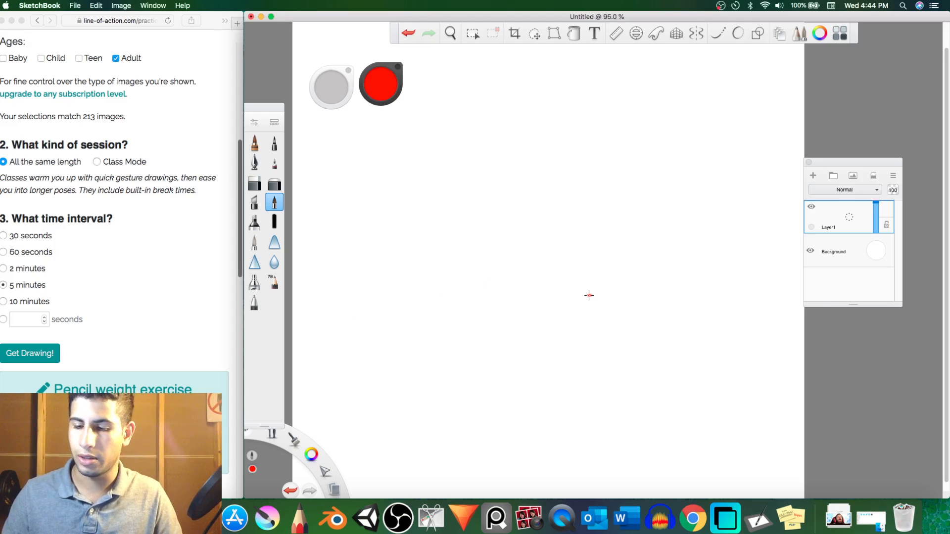
left_click(735, 5)
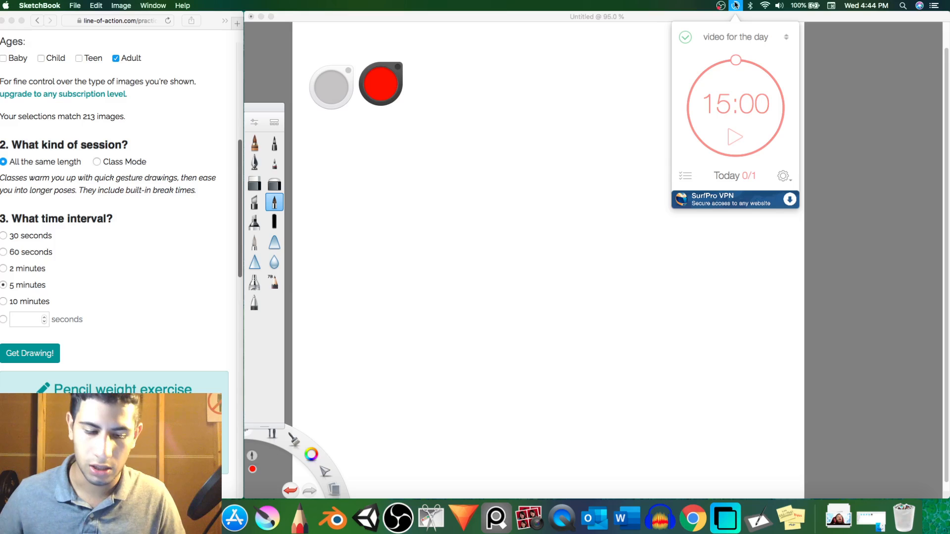
Set the brush colour to dark slate gray from the colour swatches and choose the last brush in the palette.
left_click(376, 90)
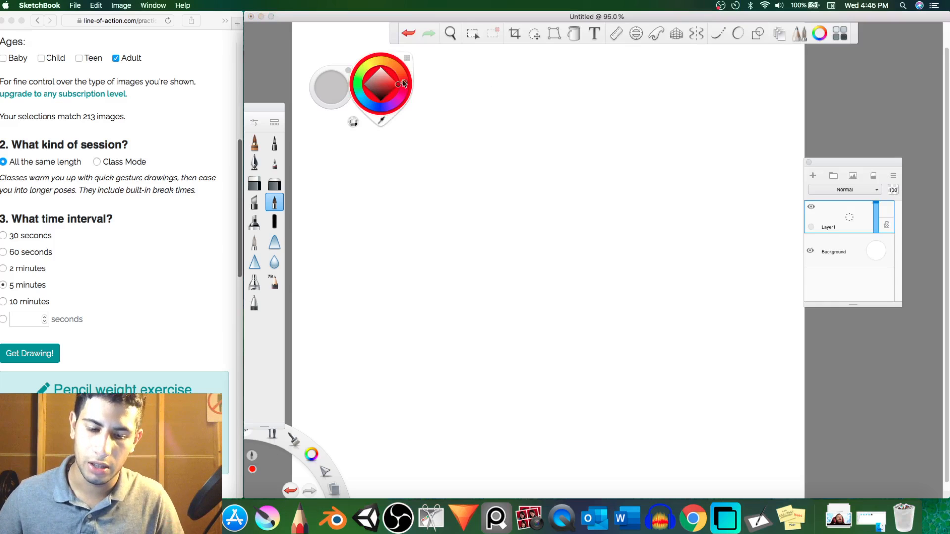
left_click(407, 58)
left_click(403, 183)
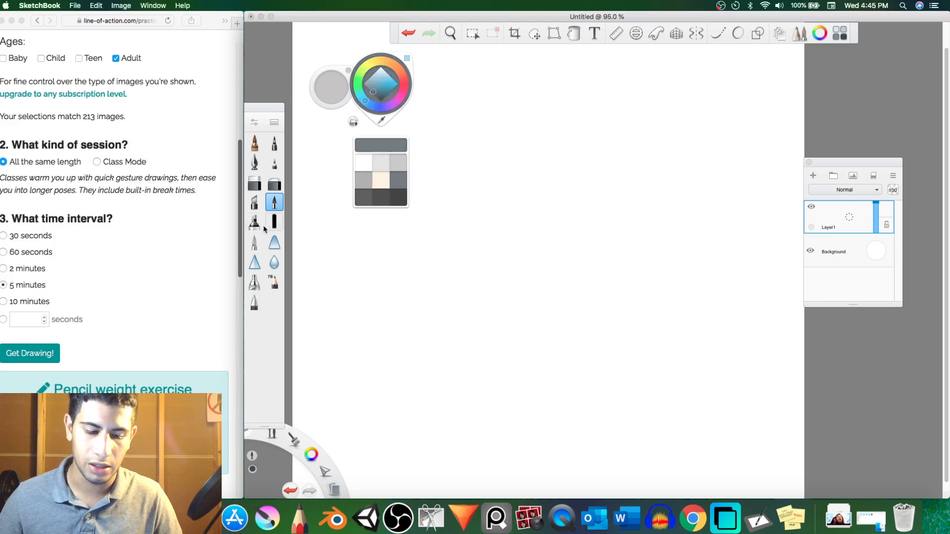
left_click(255, 302)
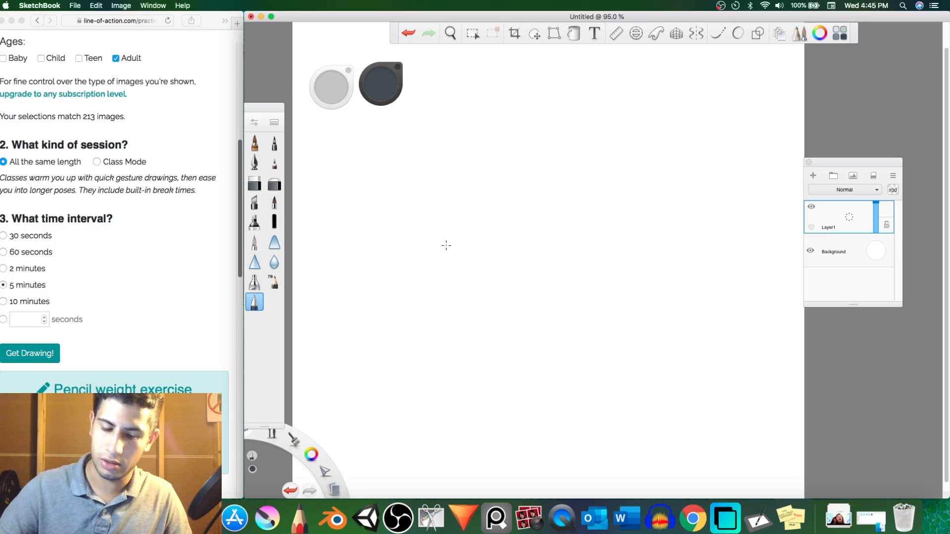
Try the 7B pencil with a short test stroke on Layer1 and clear the layer.
left_click(274, 282)
mouse_move(579, 227)
left_mouse_down()
mouse_move(540, 248)
mouse_move(593, 231)
left_mouse_up()
left_click(873, 177)
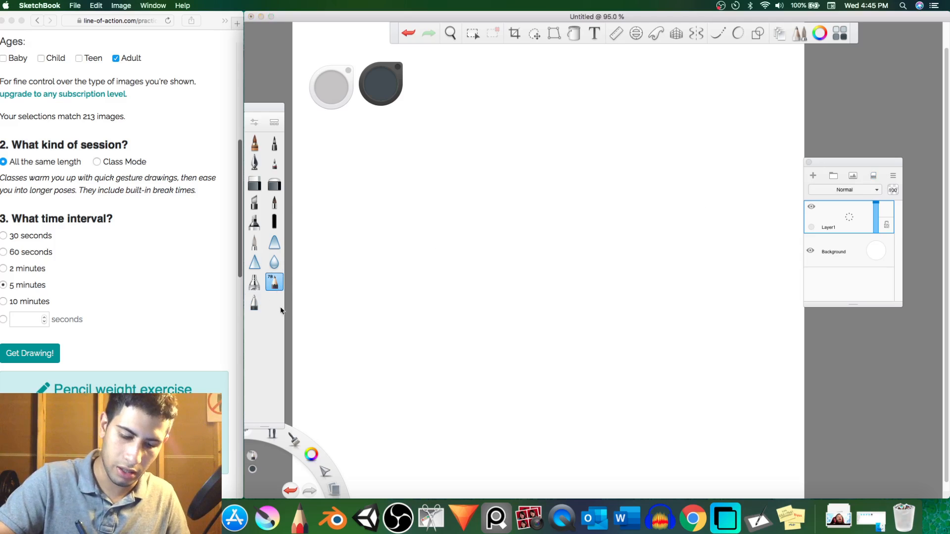
Return to the last brush in the palette, make test strokes on Layer1 and clear them.
left_click(255, 302)
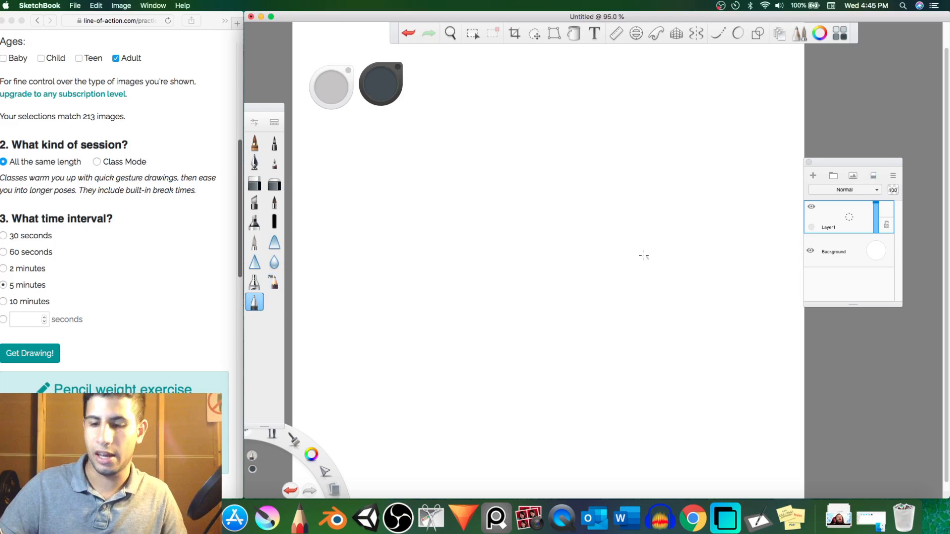
mouse_move(643, 256)
left_mouse_down()
mouse_move(664, 294)
mouse_move(632, 297)
mouse_move(638, 267)
left_mouse_up()
left_click(873, 177)
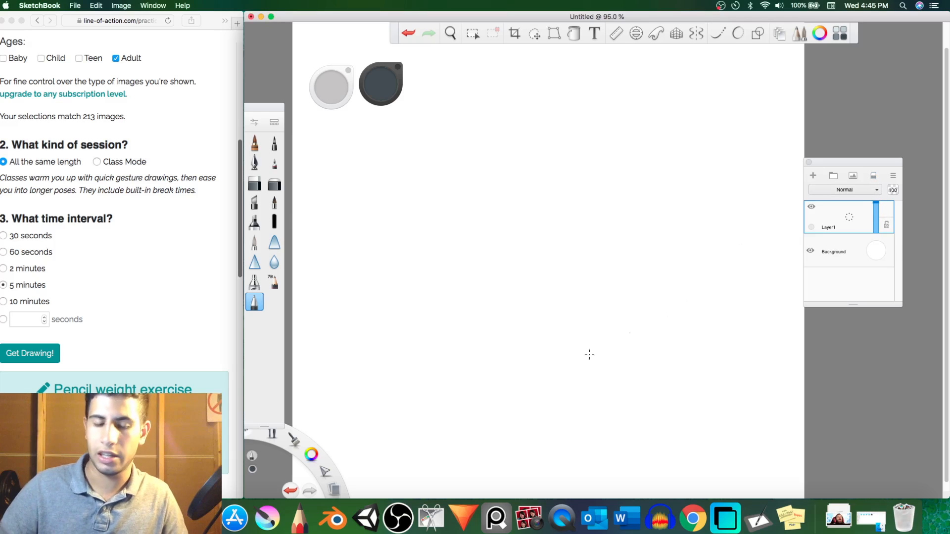
mouse_move(478, 305)
left_mouse_down()
mouse_move(500, 301)
mouse_move(534, 323)
mouse_move(586, 275)
left_mouse_up()
left_click(872, 177)
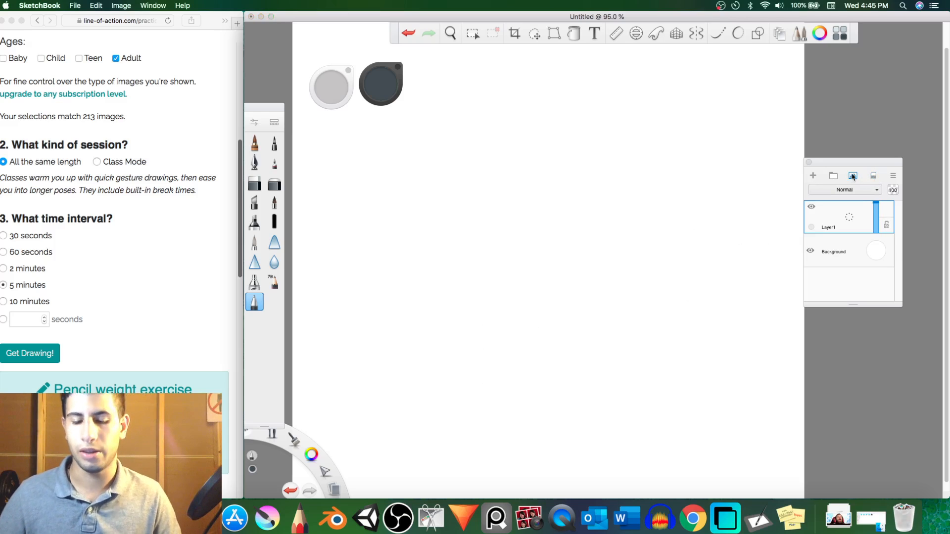
Test the brush by drawing a freehand circle on the enlarged canvas and undo it.
scroll(599, 245, "up", 5)
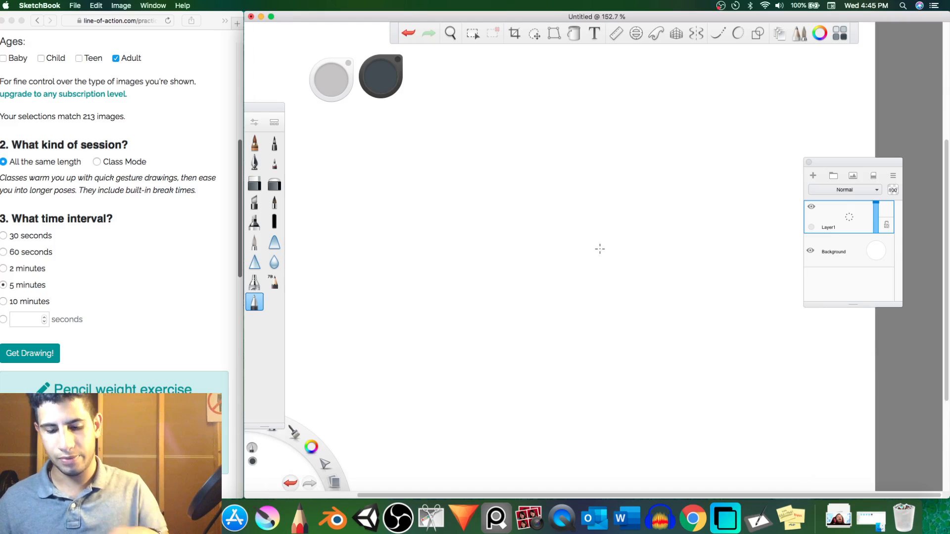
key("space")
left_click_drag(599, 252, 657, 257)
mouse_move(616, 203)
left_mouse_down()
mouse_move(631, 244)
mouse_move(609, 212)
left_mouse_up()
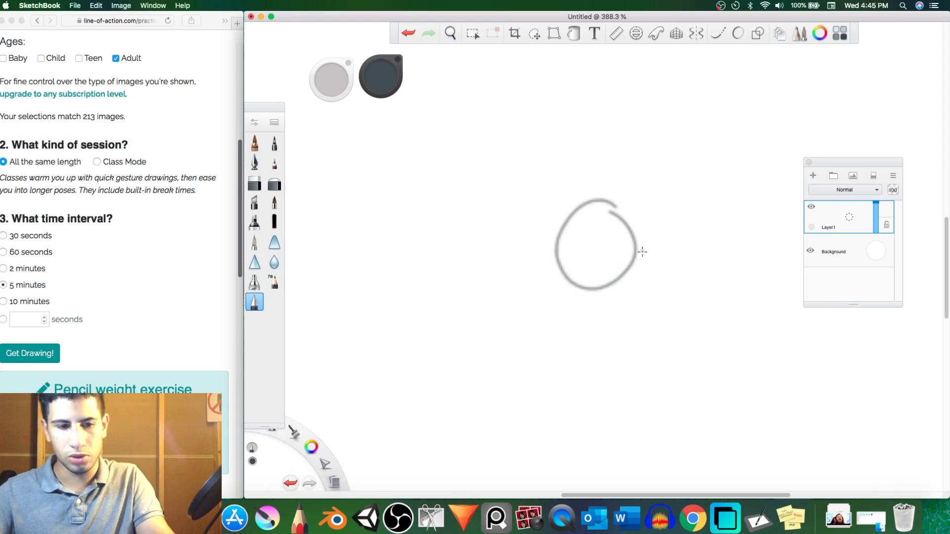
key("super+z")
Sketch loose curved warm-up strokes and a circle in the middle of the canvas, and clear the layer.
key("super+minus")
key("super+minus")
key("super+minus")
key("super+minus")
key("super+minus")
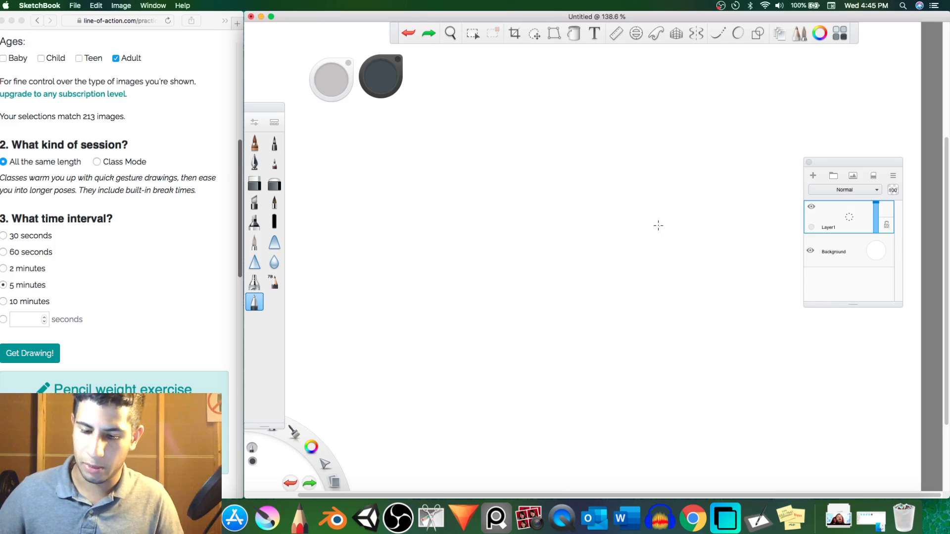
key("super+equal")
key("super+equal")
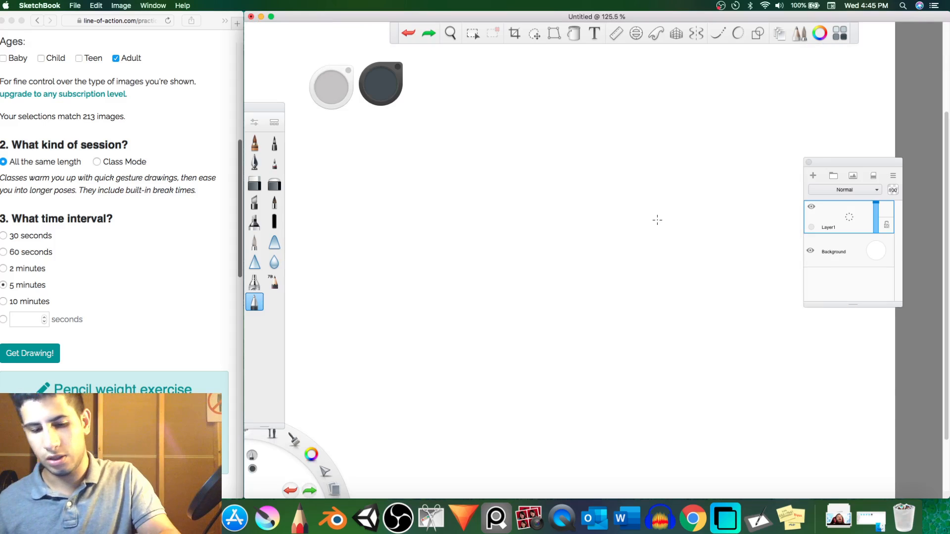
key("space")
left_click_drag(614, 223, 652, 297)
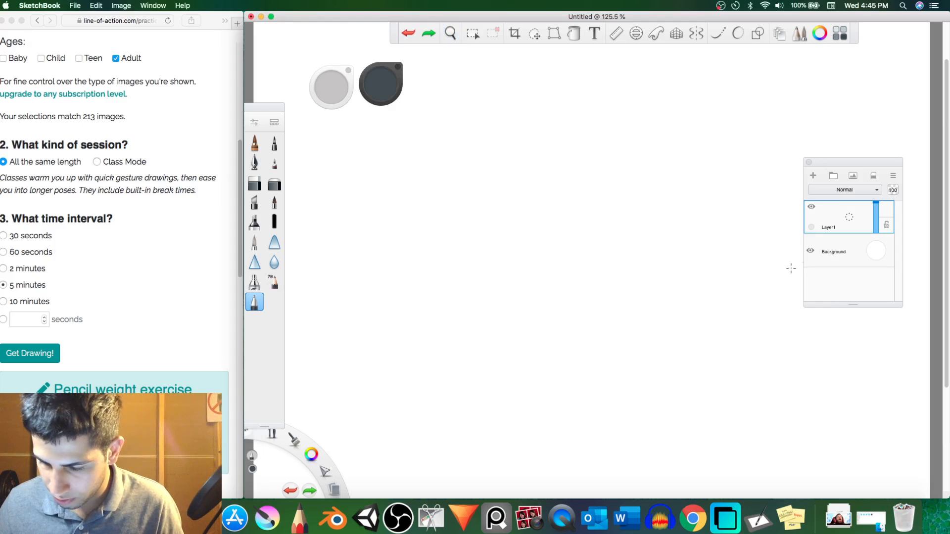
scroll(626, 304, "up", 3)
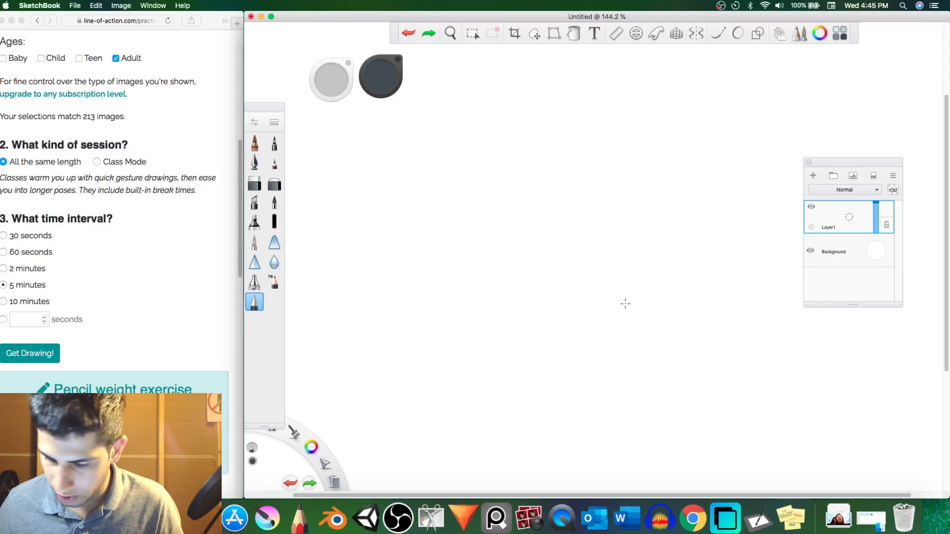
scroll(625, 304, "up", 3)
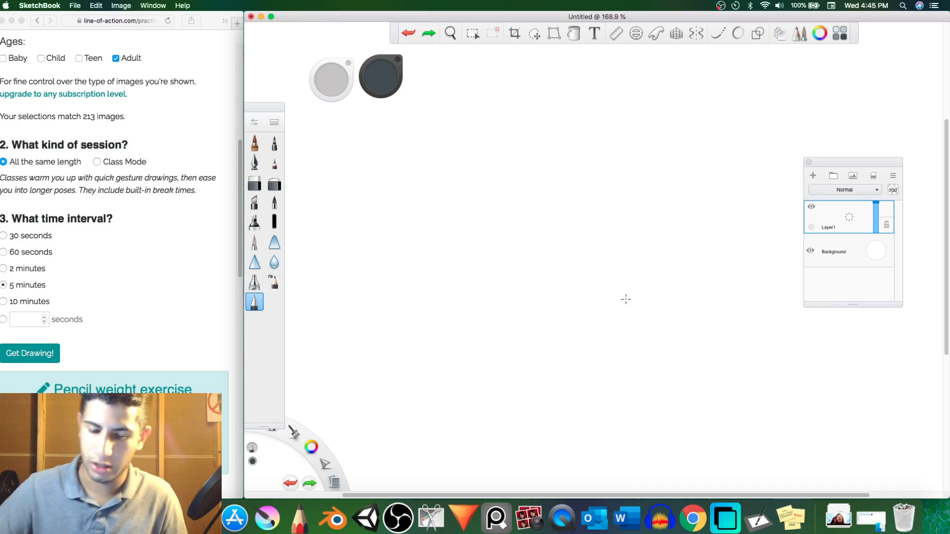
mouse_move(571, 257)
left_mouse_down()
mouse_move(638, 222)
mouse_move(579, 308)
left_mouse_up()
mouse_move(555, 222)
left_mouse_down()
mouse_move(644, 151)
mouse_move(572, 183)
mouse_move(587, 139)
left_mouse_up()
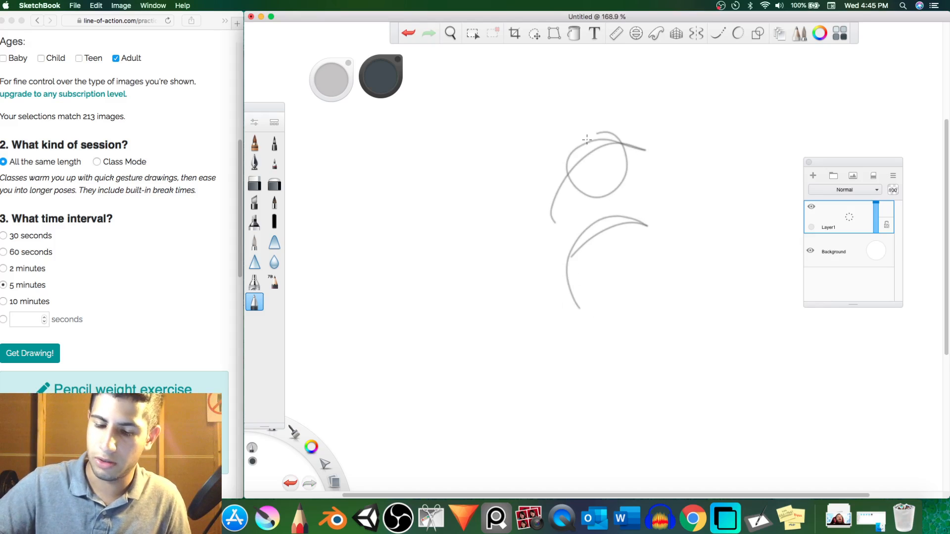
left_click(874, 177)
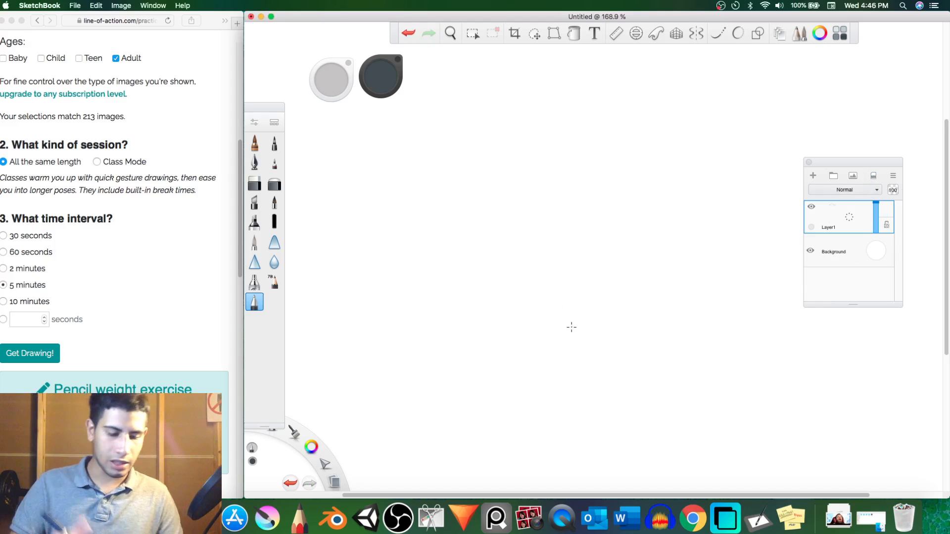
Switch to Safari, start the five-minute figure study session, start the 15-minute countdown timer and return to the SketchBook canvas.
left_click(38, 352)
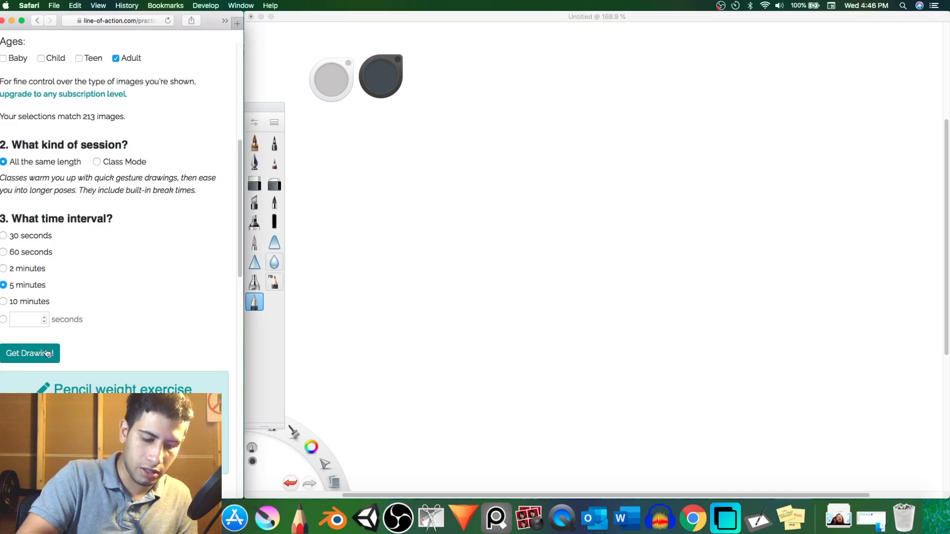
left_click(38, 353)
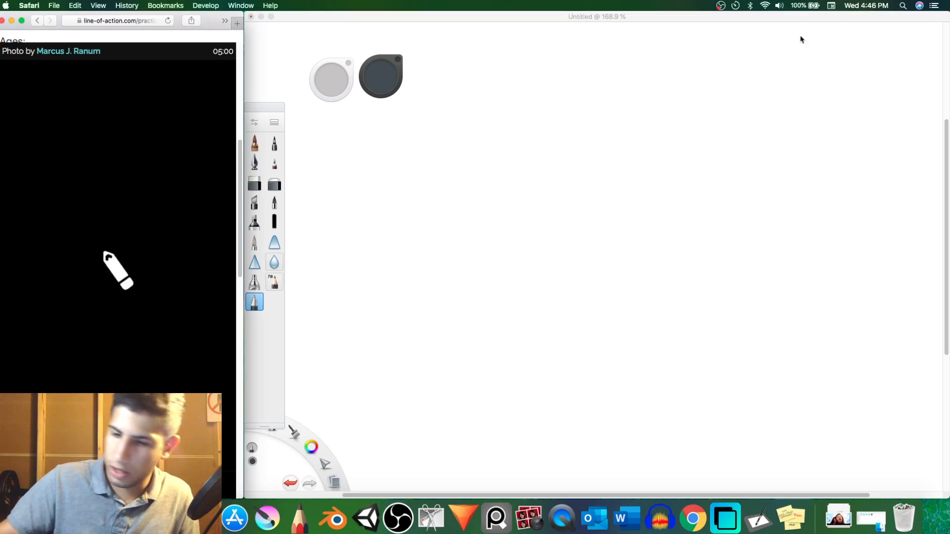
left_click(735, 5)
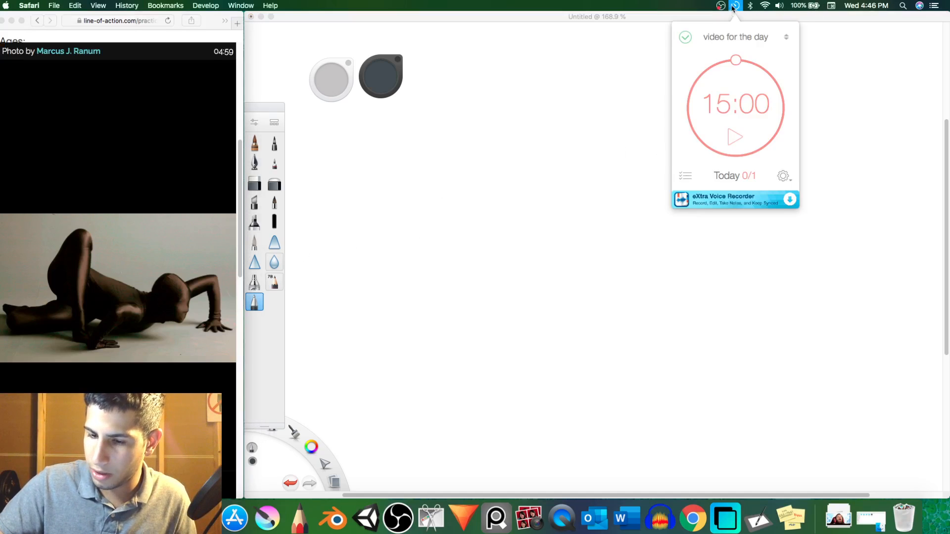
left_click(734, 135)
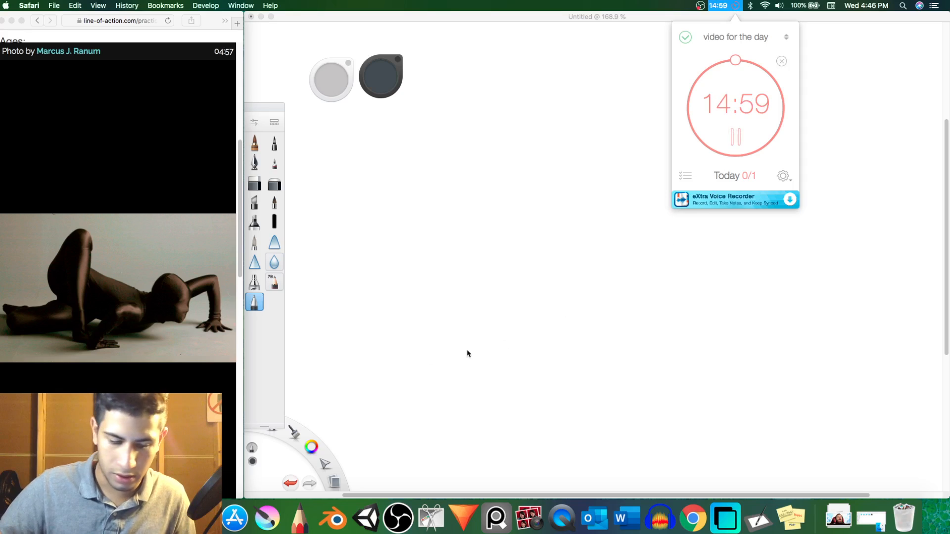
left_click(692, 305)
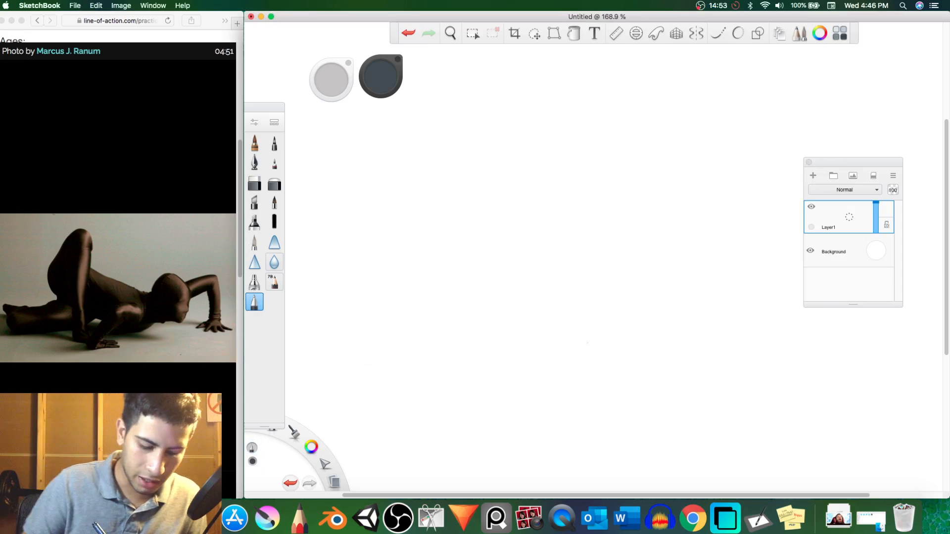
Skip to the next reference photo in the figure study session in Safari.
left_click(118, 478)
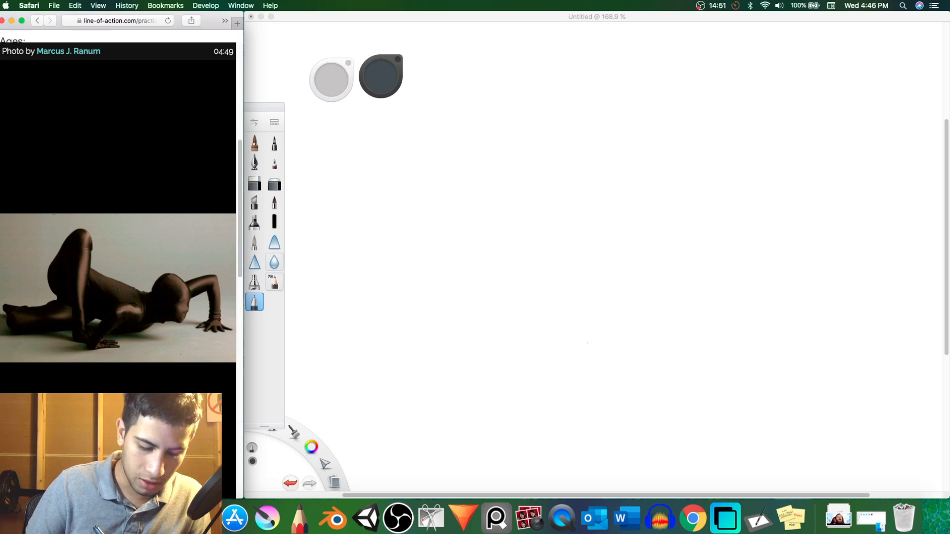
left_click(119, 480)
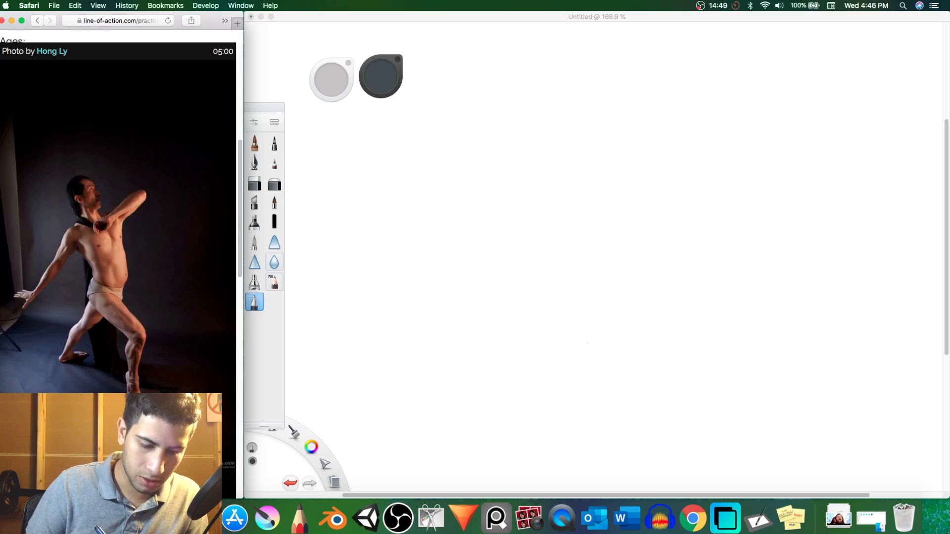
Return to the SketchBook canvas and sketch the figure's head circle, jaw, neck, shoulder lines and a curved spine following the reference pose.
left_click(636, 286)
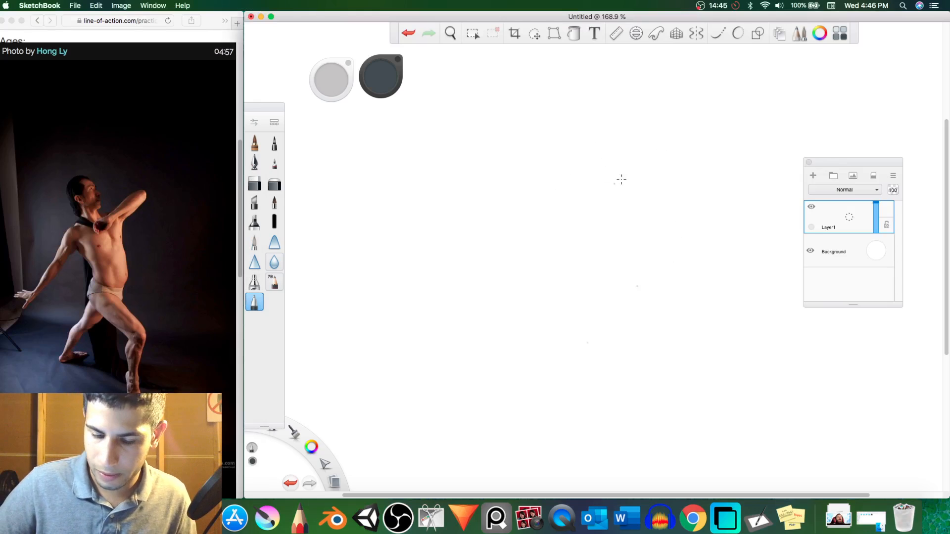
mouse_move(632, 128)
left_mouse_down()
mouse_move(602, 126)
mouse_move(632, 131)
mouse_move(626, 166)
left_mouse_up()
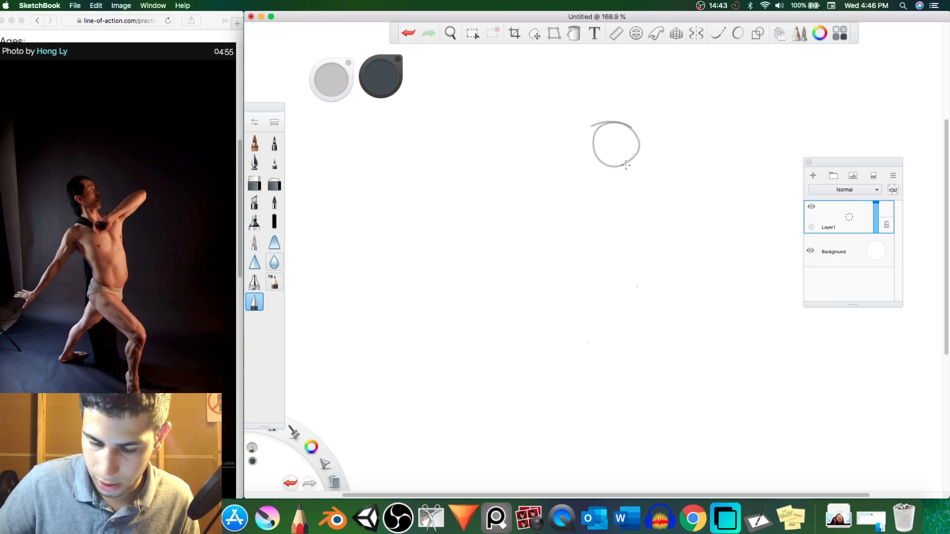
mouse_move(589, 138)
left_mouse_down()
mouse_move(621, 177)
mouse_move(663, 162)
mouse_move(636, 138)
left_mouse_up()
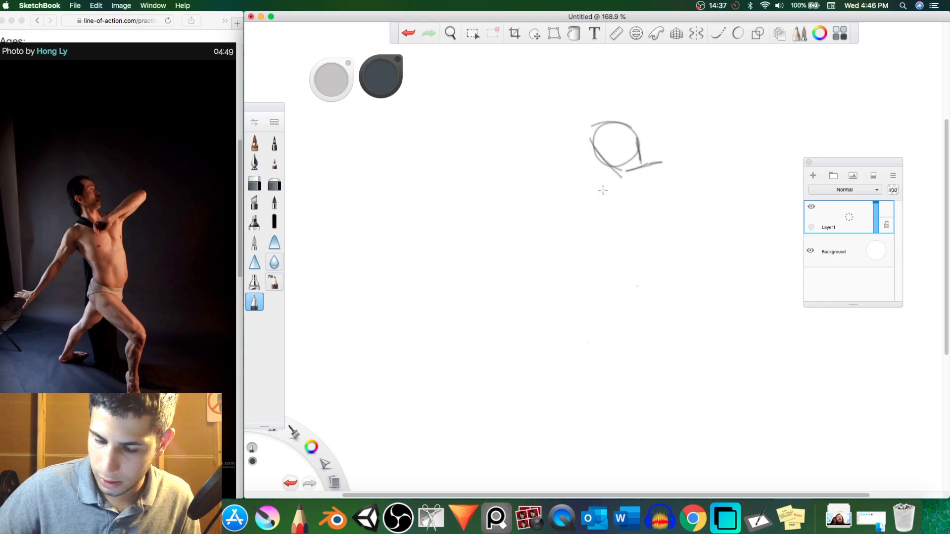
mouse_move(607, 171)
left_mouse_down()
mouse_move(611, 189)
mouse_move(631, 183)
mouse_move(588, 207)
left_mouse_up()
mouse_move(669, 197)
left_mouse_down()
mouse_move(638, 185)
mouse_move(637, 267)
mouse_move(614, 327)
left_mouse_up()
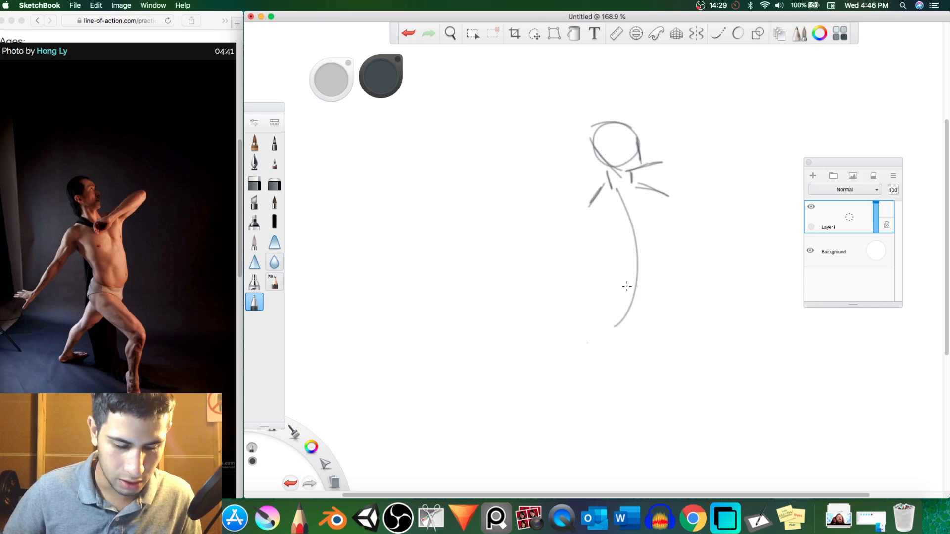
Block in the pelvis as a rounded form at the lower end of the spine and add a curved waistline above it.
mouse_move(605, 293)
left_mouse_down()
mouse_move(596, 307)
mouse_move(624, 339)
mouse_move(643, 322)
left_mouse_up()
mouse_move(643, 322)
left_mouse_down()
mouse_move(592, 324)
mouse_move(628, 313)
mouse_move(637, 330)
mouse_move(644, 308)
left_mouse_up()
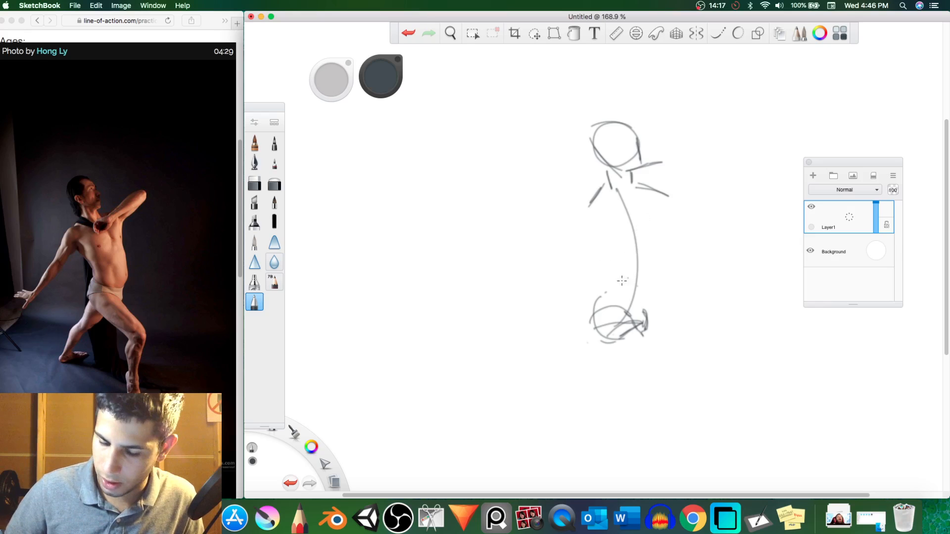
left_click_drag(604, 287, 658, 297)
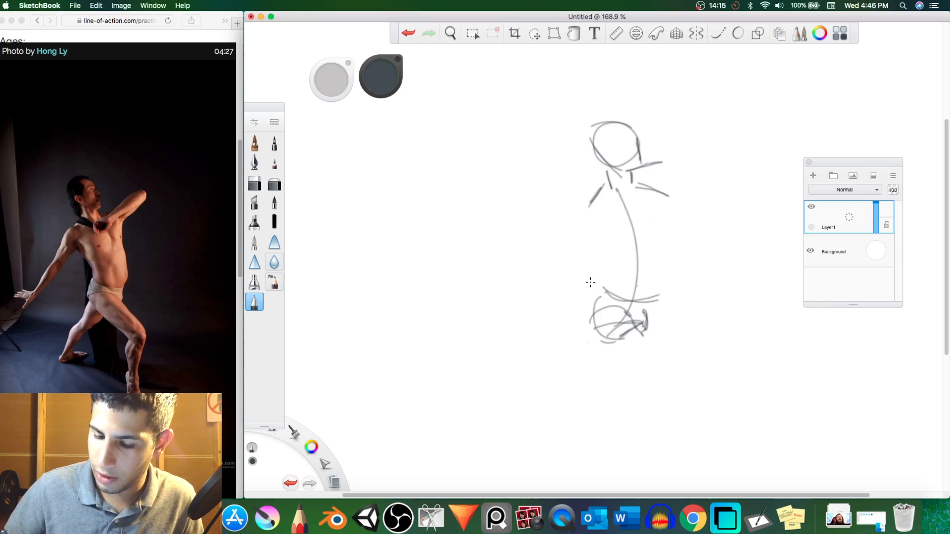
left_click_drag(590, 282, 636, 274)
mouse_move(602, 256)
left_mouse_down()
mouse_move(637, 238)
mouse_move(629, 223)
left_mouse_up()
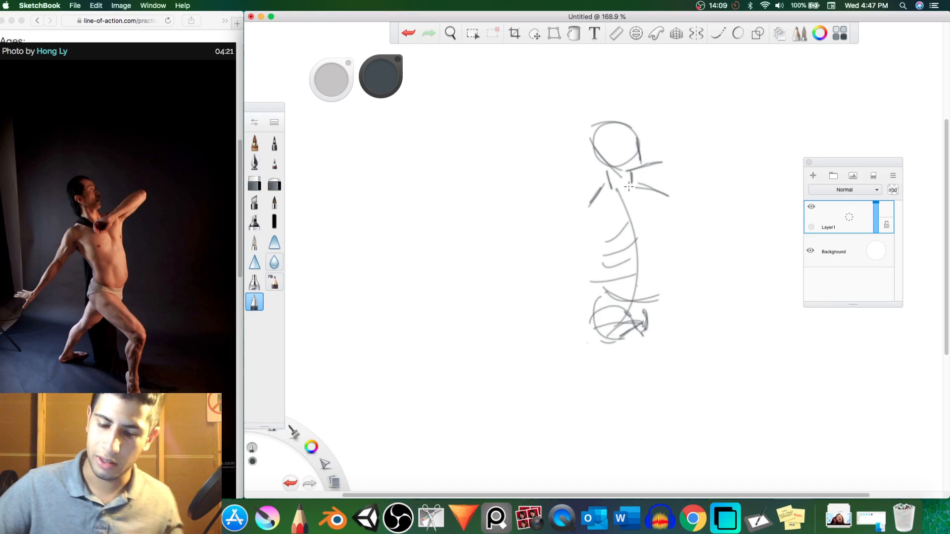
key("super+z")
key("super+z")
key("super+z")
key("super+z")
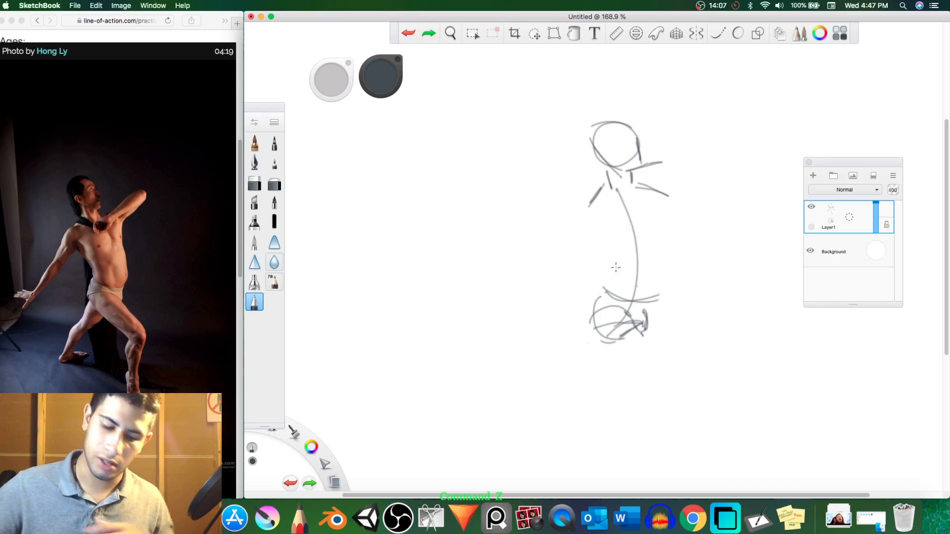
Strengthen the outer hip contour and block in the ribcage with angled sides and an arched lower edge.
left_click_drag(610, 265, 589, 320)
mouse_move(600, 284)
left_mouse_down()
mouse_move(594, 326)
mouse_move(586, 306)
left_mouse_up()
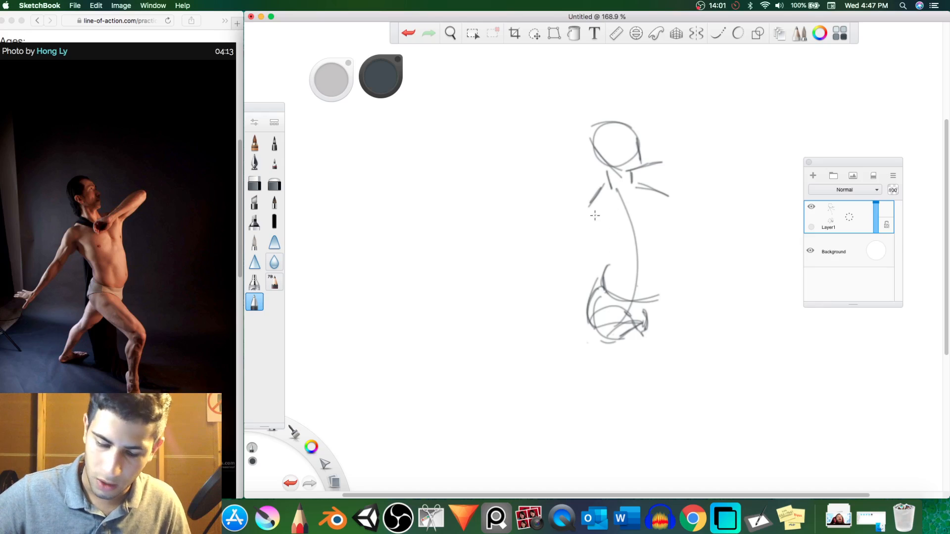
left_click_drag(590, 205, 611, 244)
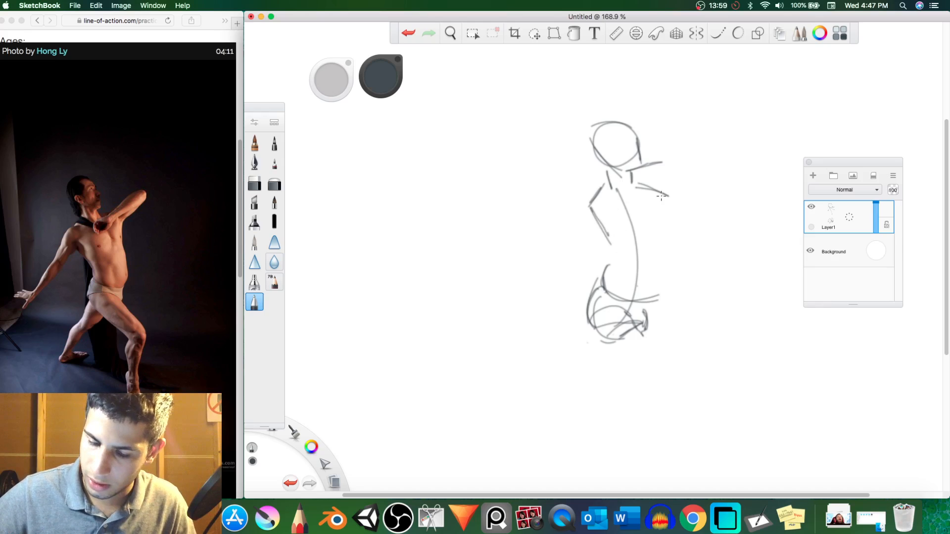
left_click_drag(656, 181, 667, 216)
left_click_drag(663, 187, 668, 237)
mouse_move(613, 250)
left_mouse_down()
mouse_move(639, 229)
mouse_move(671, 243)
left_mouse_up()
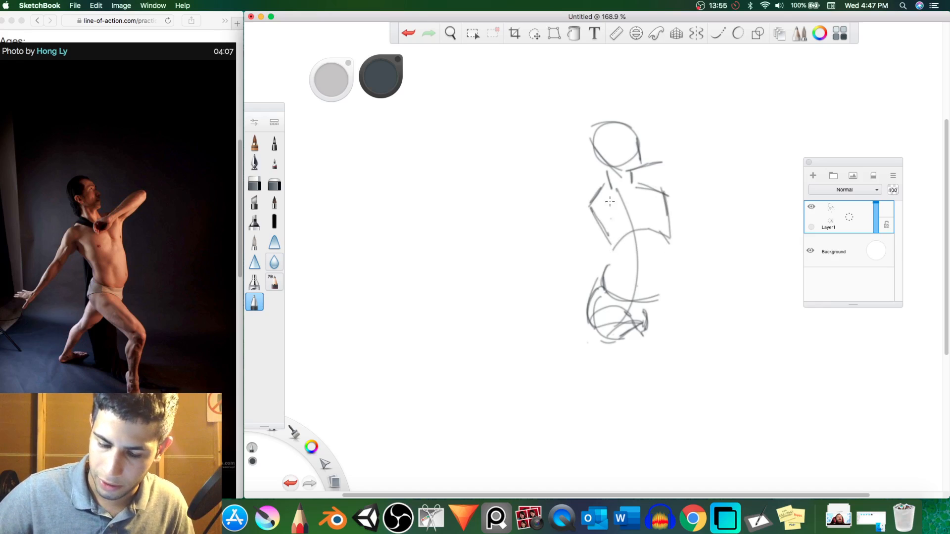
left_click_drag(616, 227, 598, 198)
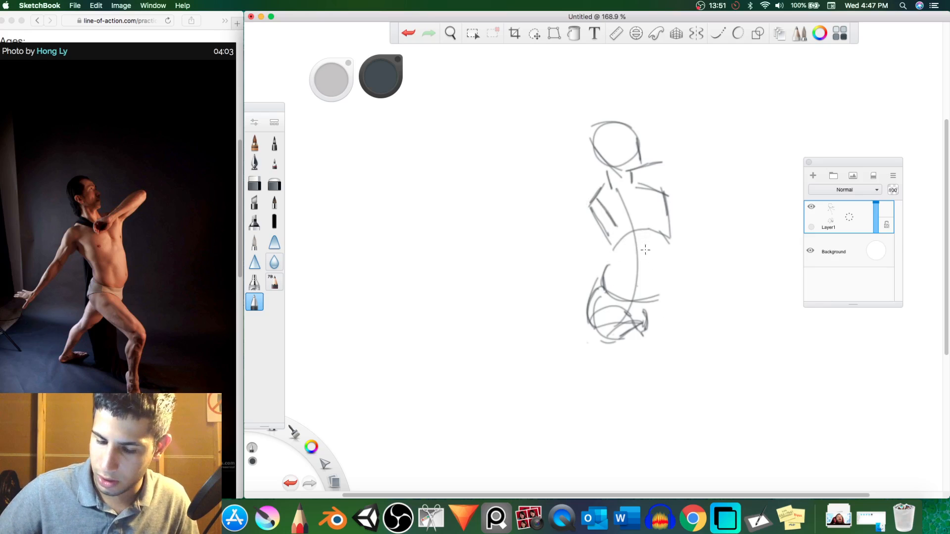
Connect the ribcage to the pelvis with a curved midline and both side contours of the abdomen.
left_click_drag(644, 228, 637, 303)
left_click_drag(611, 233, 607, 295)
left_click_drag(664, 232, 656, 309)
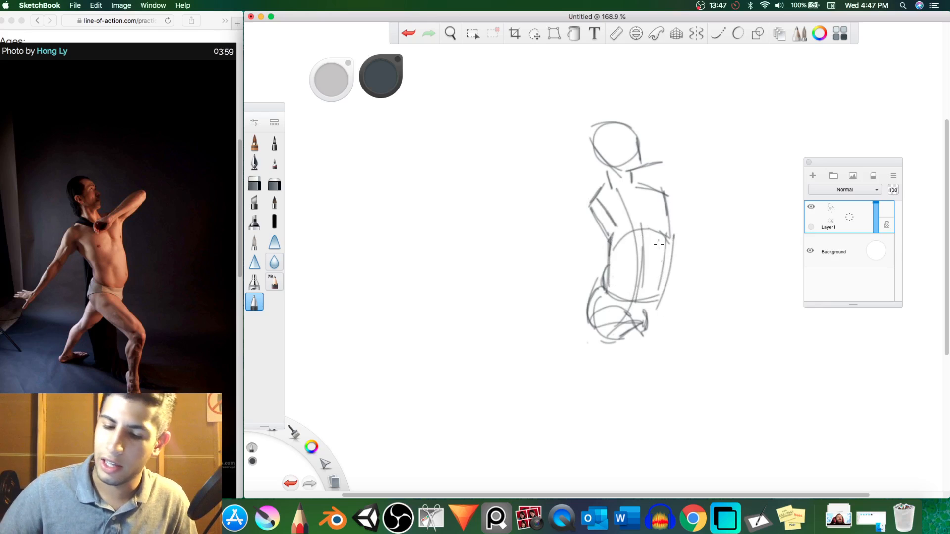
Sketch the lowered arm stretched out behind the body, the raised bent arm with a round elbow, and the chest edge beneath it.
mouse_move(604, 186)
left_mouse_down()
mouse_move(577, 245)
mouse_move(512, 300)
left_mouse_up()
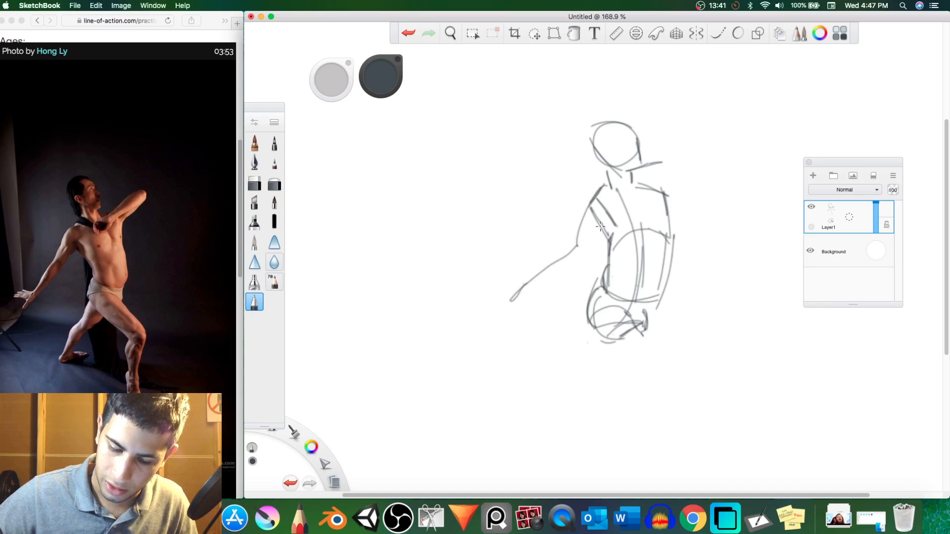
mouse_move(613, 225)
left_mouse_down()
mouse_move(565, 248)
mouse_move(511, 306)
mouse_move(520, 290)
mouse_move(532, 298)
mouse_move(525, 303)
mouse_move(565, 260)
left_mouse_up()
mouse_move(534, 292)
left_mouse_down()
mouse_move(574, 261)
mouse_move(606, 223)
left_mouse_up()
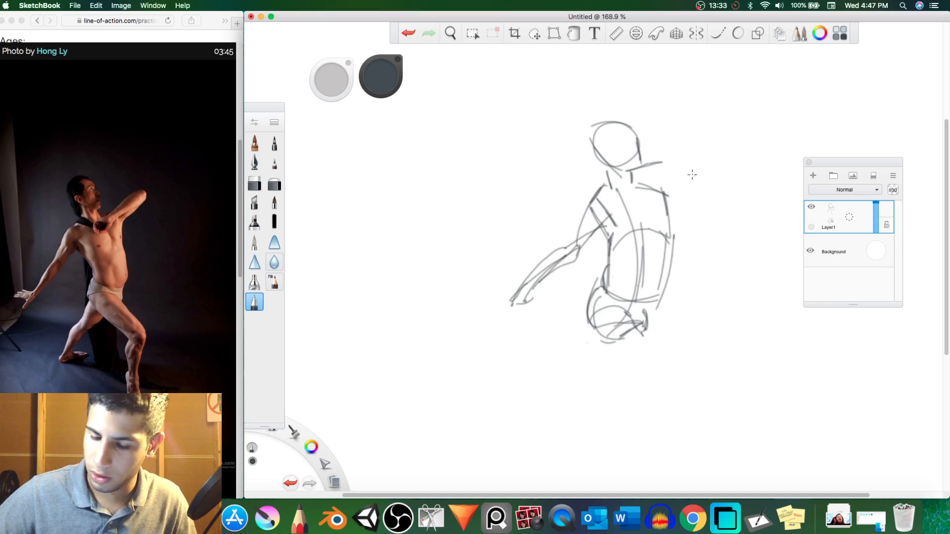
mouse_move(633, 173)
left_mouse_down()
mouse_move(670, 180)
mouse_move(657, 187)
mouse_move(724, 159)
mouse_move(723, 166)
mouse_move(707, 158)
mouse_move(727, 150)
mouse_move(639, 203)
mouse_move(708, 177)
mouse_move(714, 156)
mouse_move(678, 167)
mouse_move(670, 202)
mouse_move(685, 188)
mouse_move(668, 220)
mouse_move(670, 200)
mouse_move(672, 225)
mouse_move(663, 196)
mouse_move(669, 238)
left_mouse_up()
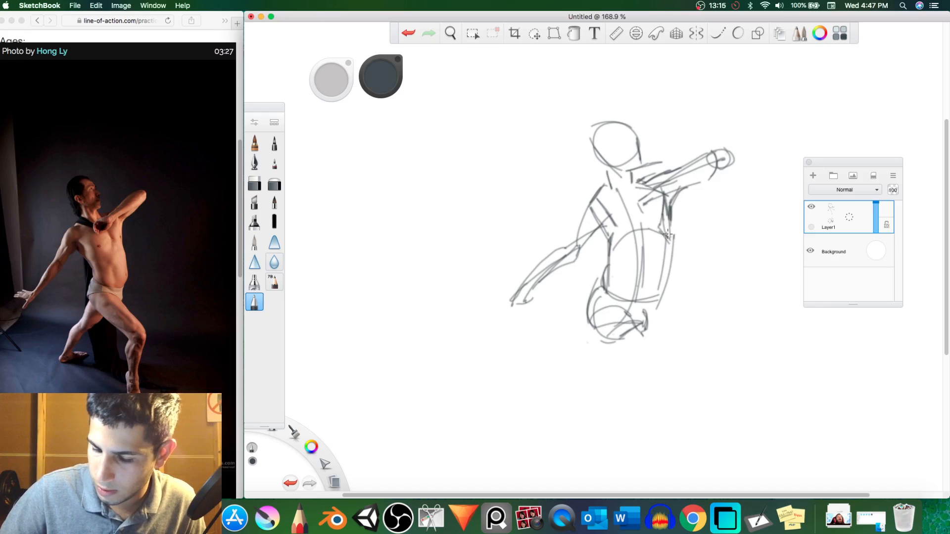
left_click_drag(667, 203, 666, 233)
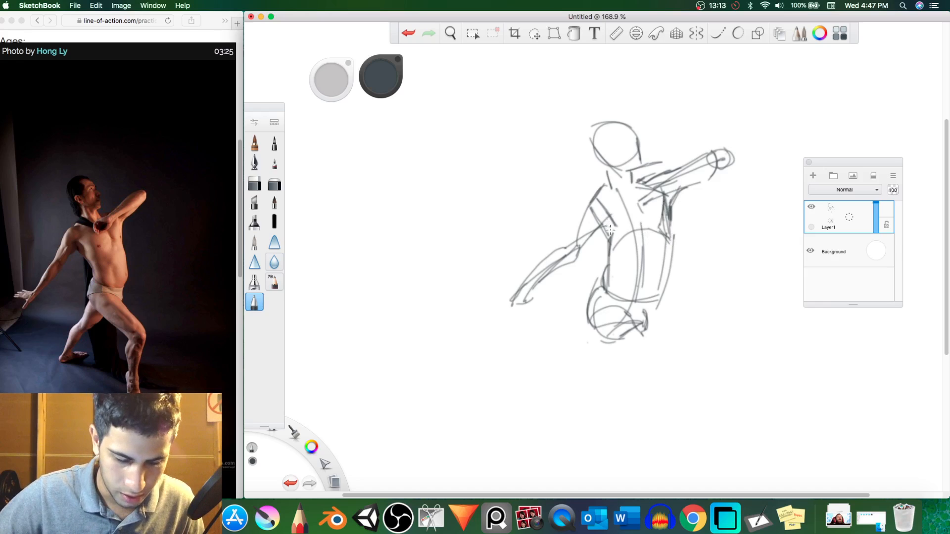
Define the lowered arm with darker strokes on the armpit, rounded shoulder, elbow joint, forearm and hand.
mouse_move(607, 218)
left_mouse_down()
mouse_move(608, 233)
mouse_move(596, 226)
mouse_move(604, 211)
mouse_move(597, 225)
mouse_move(589, 220)
left_mouse_up()
mouse_move(602, 182)
left_mouse_down()
mouse_move(600, 202)
mouse_move(577, 207)
mouse_move(595, 200)
mouse_move(584, 194)
mouse_move(573, 230)
mouse_move(576, 213)
mouse_move(580, 222)
mouse_move(586, 216)
mouse_move(573, 219)
mouse_move(581, 215)
mouse_move(560, 247)
mouse_move(581, 254)
mouse_move(572, 257)
mouse_move(618, 227)
left_mouse_up()
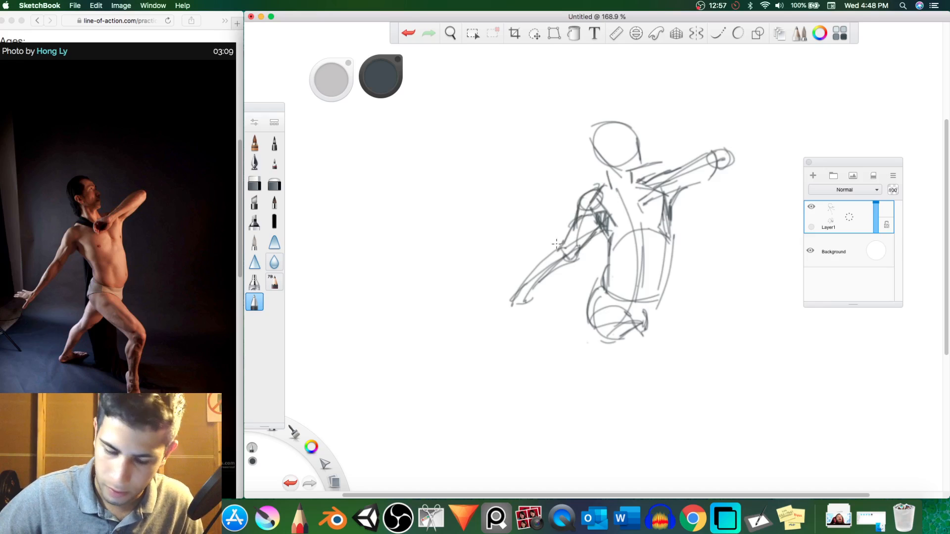
mouse_move(565, 243)
left_mouse_down()
mouse_move(573, 258)
mouse_move(540, 263)
mouse_move(529, 284)
mouse_move(570, 257)
left_mouse_up()
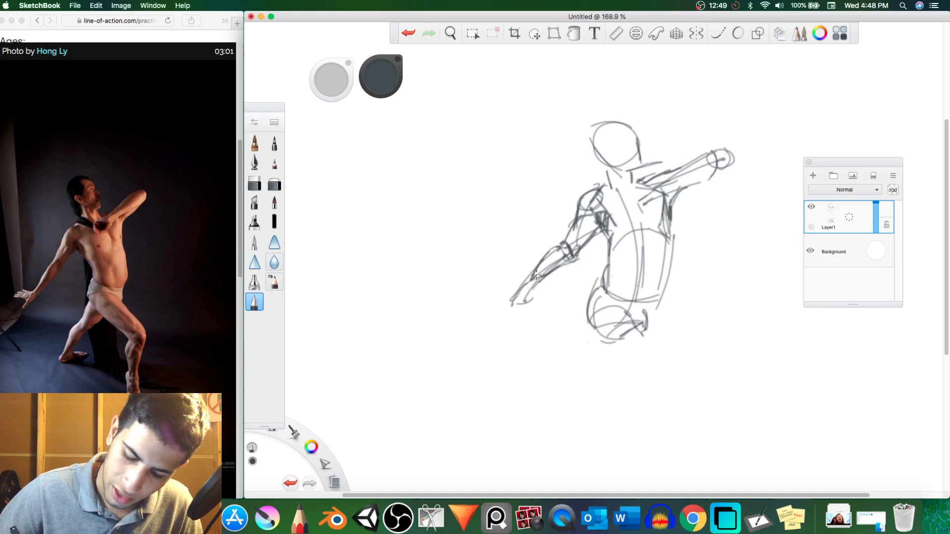
mouse_move(537, 275)
left_mouse_down()
mouse_move(513, 297)
mouse_move(527, 298)
mouse_move(544, 278)
mouse_move(532, 289)
mouse_move(536, 267)
mouse_move(516, 293)
mouse_move(521, 275)
left_mouse_up()
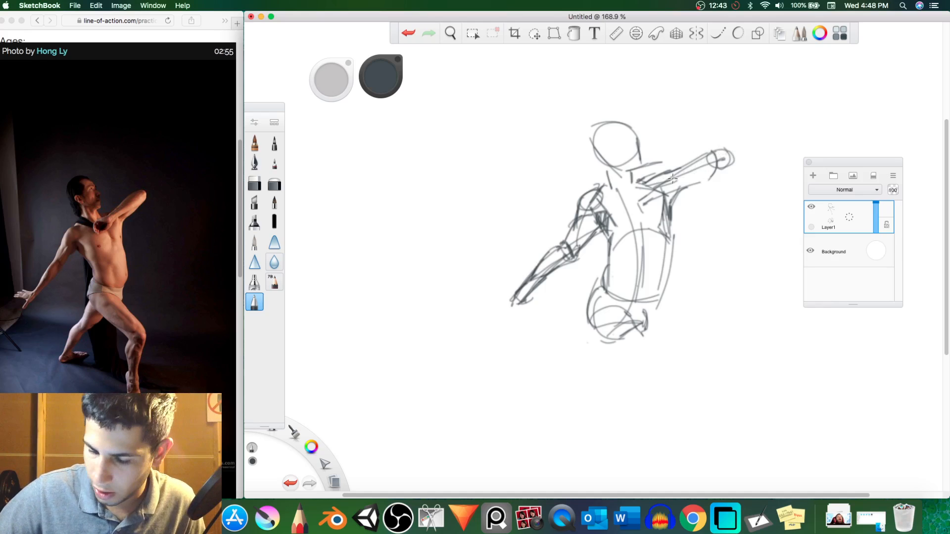
Define the raised arm by darkening its contours, sketching the fist against the chest and tightening the elbow.
mouse_move(670, 184)
left_mouse_down()
mouse_move(662, 191)
mouse_move(716, 172)
mouse_move(695, 158)
mouse_move(670, 180)
mouse_move(703, 154)
mouse_move(713, 158)
left_mouse_up()
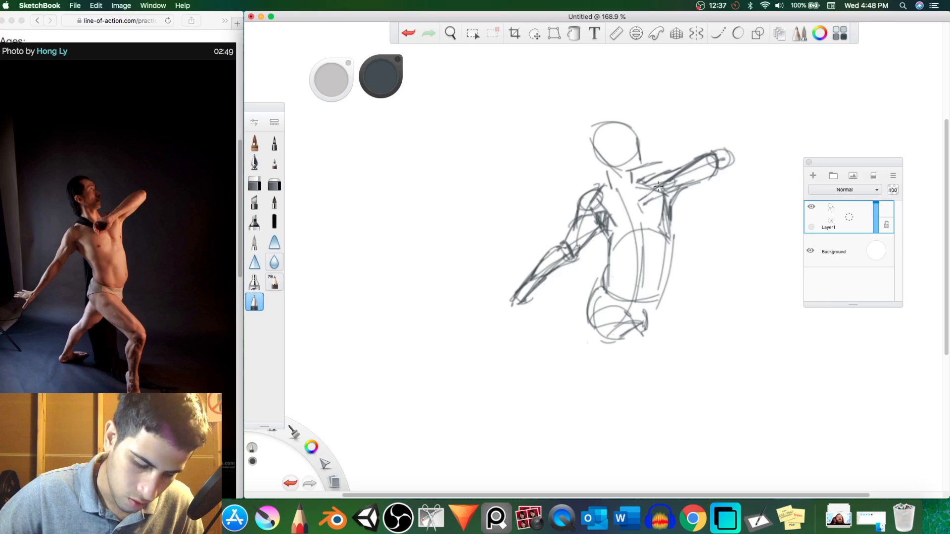
mouse_move(655, 188)
left_mouse_down()
mouse_move(640, 188)
mouse_move(656, 219)
mouse_move(645, 217)
mouse_move(638, 185)
mouse_move(649, 212)
mouse_move(635, 205)
mouse_move(646, 206)
left_mouse_up()
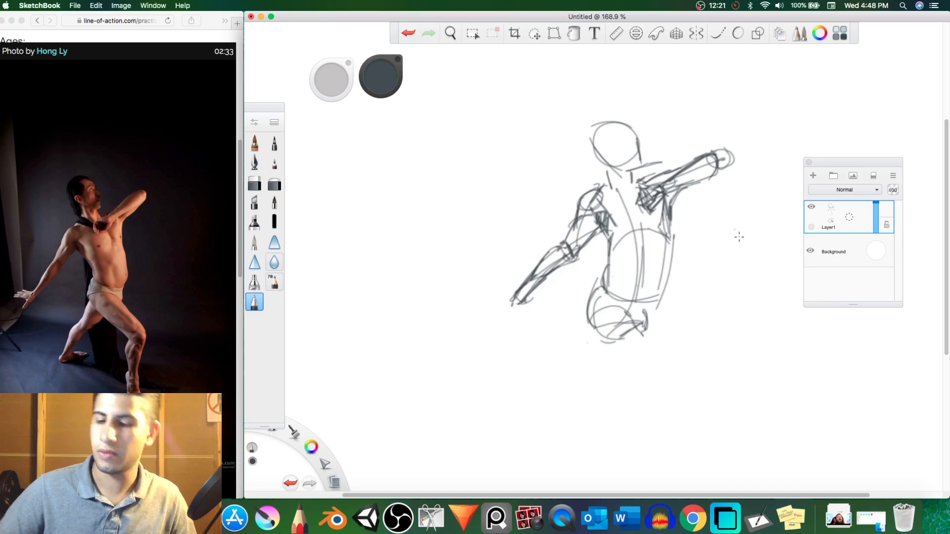
mouse_move(726, 160)
left_mouse_down()
mouse_move(720, 152)
mouse_move(731, 156)
mouse_move(716, 175)
left_mouse_up()
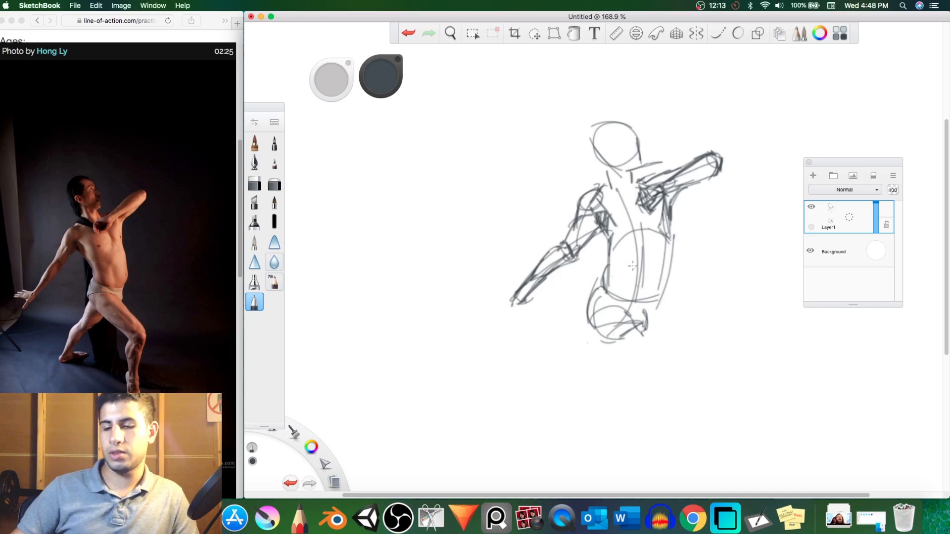
Refine the front contour of the abdomen, erase its outer lines, redraw it slimmer and darken the front hip edge.
mouse_move(672, 229)
left_mouse_down()
mouse_move(668, 292)
mouse_move(669, 281)
mouse_move(645, 315)
left_mouse_up()
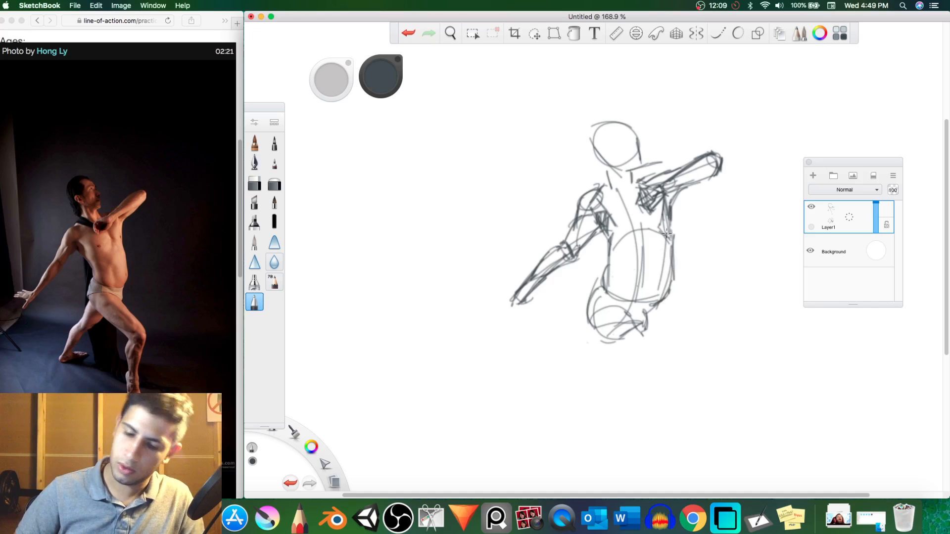
key("e")
left_click_drag(670, 233, 660, 304)
key("e")
mouse_move(667, 235)
left_mouse_down()
mouse_move(661, 300)
mouse_move(651, 306)
left_mouse_up()
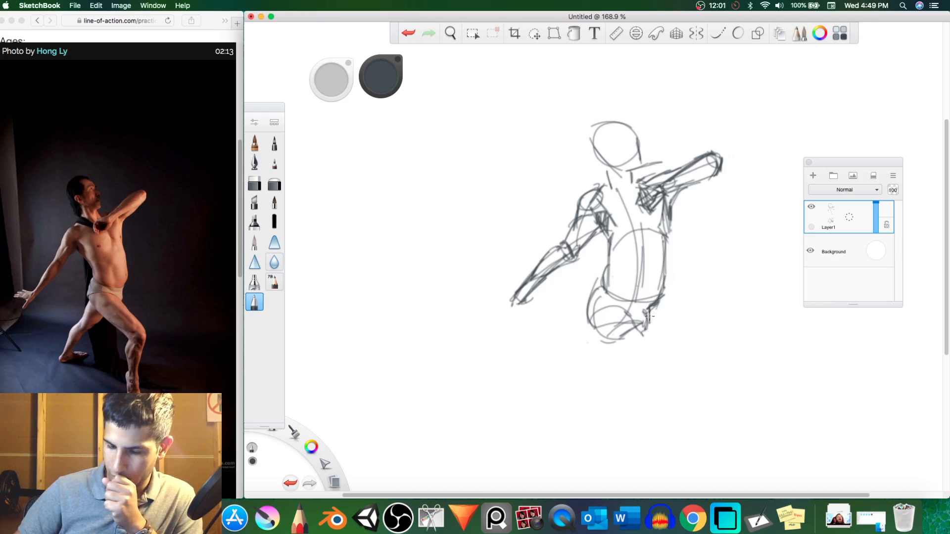
left_click_drag(649, 317, 638, 334)
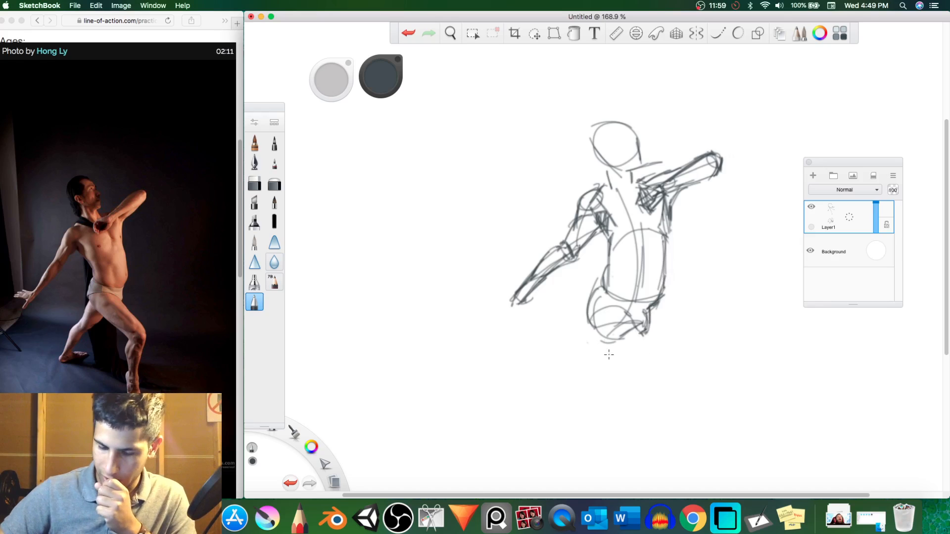
Sketch the forward leg's thigh from the hip down to a rounded knee and reinforce the thigh's underside and buttock contour.
mouse_move(586, 317)
left_mouse_down()
mouse_move(635, 391)
mouse_move(634, 381)
mouse_move(695, 423)
left_mouse_up()
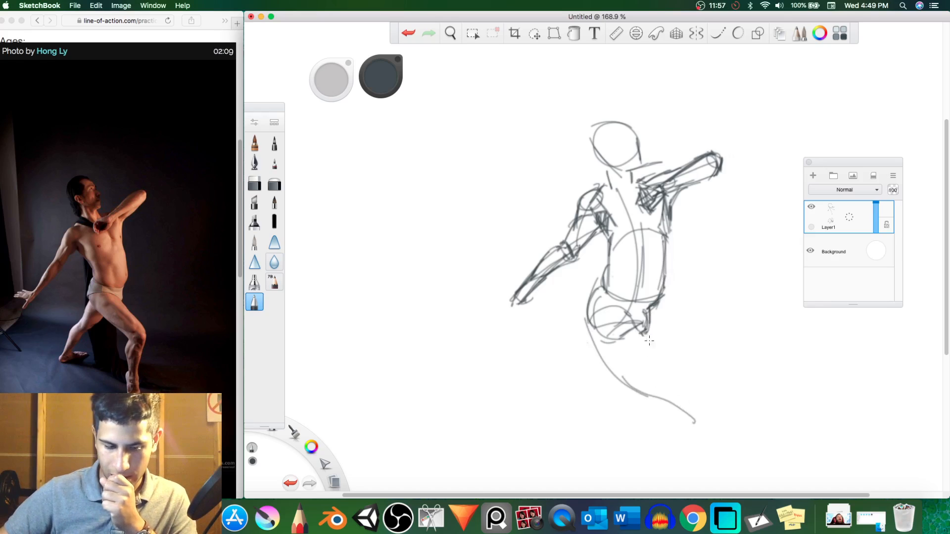
left_click_drag(632, 379, 678, 385)
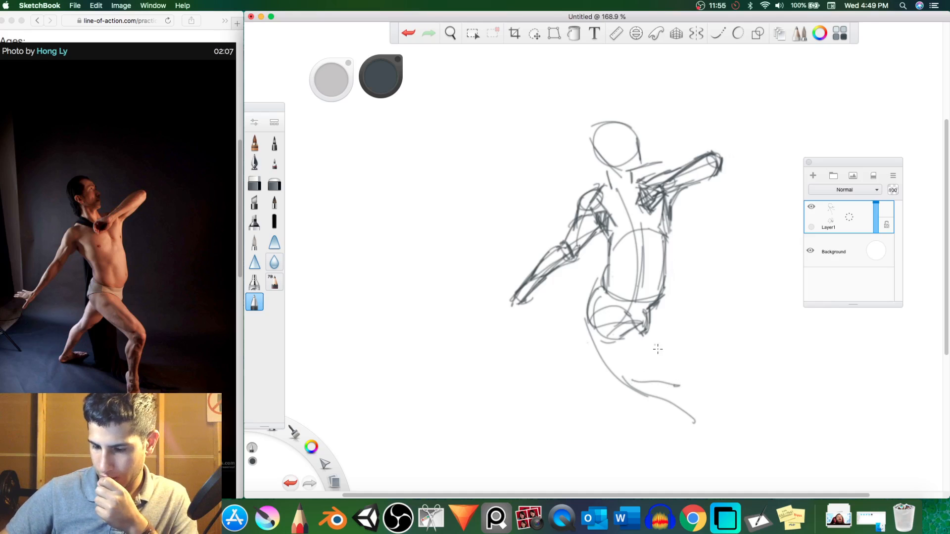
mouse_move(643, 334)
left_mouse_down()
mouse_move(675, 386)
mouse_move(648, 388)
mouse_move(680, 373)
mouse_move(686, 382)
left_mouse_up()
left_click_drag(673, 386, 690, 390)
mouse_move(676, 398)
left_mouse_down()
mouse_move(685, 400)
mouse_move(690, 388)
mouse_move(675, 410)
left_mouse_up()
left_click_drag(687, 410, 665, 397)
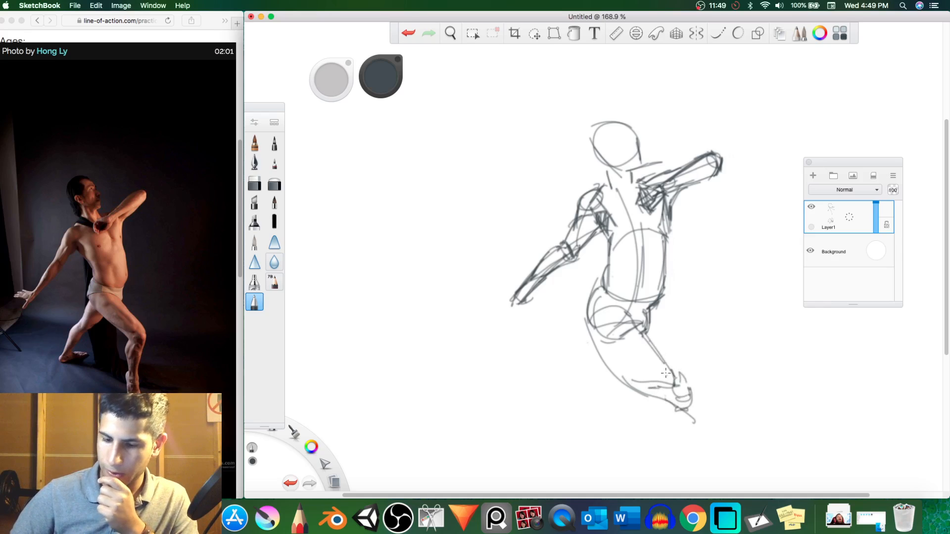
mouse_move(591, 292)
left_mouse_down()
mouse_move(586, 308)
mouse_move(608, 366)
left_mouse_up()
left_click_drag(582, 326, 672, 412)
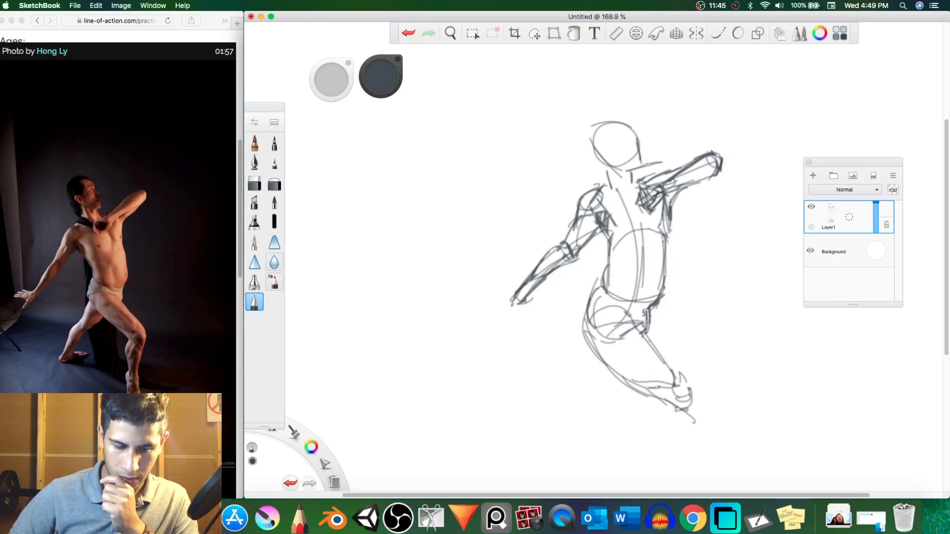
Sketch the rear leg's thigh, erase its upper contour and redraw that line lower, restating the hip edge.
mouse_move(581, 322)
left_mouse_down()
mouse_move(547, 384)
mouse_move(569, 385)
mouse_move(614, 356)
left_mouse_up()
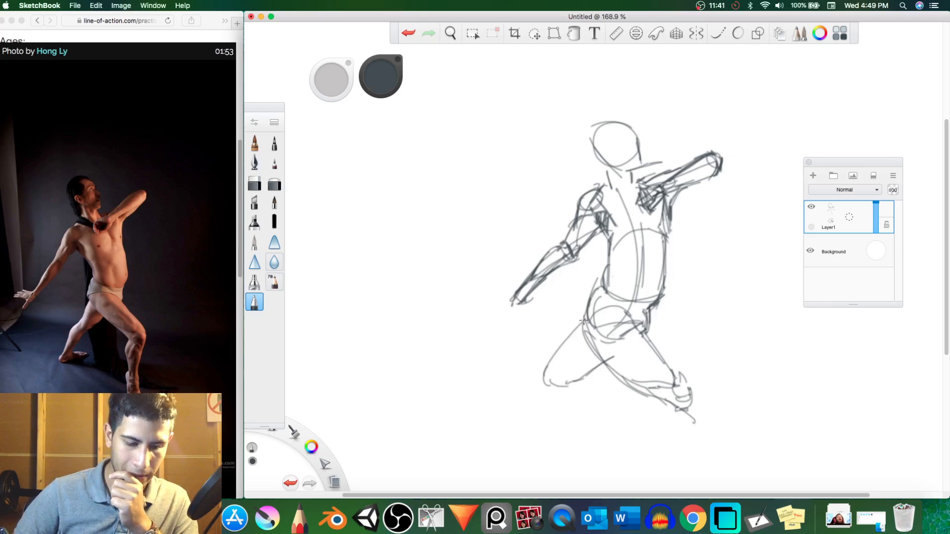
key("e")
left_click_drag(582, 317, 545, 379)
key("b")
left_click_drag(586, 331, 543, 379)
left_click_drag(593, 293, 579, 342)
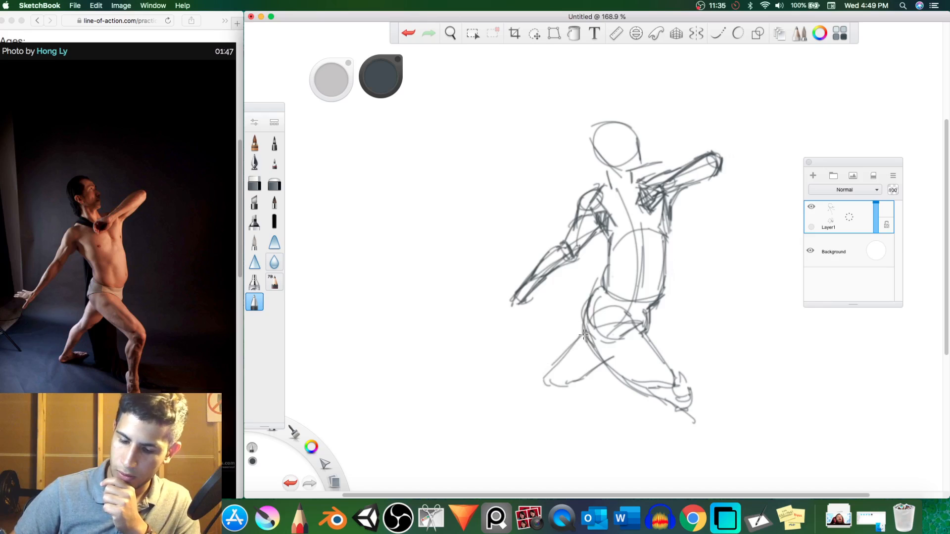
Darken the front thigh's upper contour from the groin to the knee and reinforce the lines around the hip.
mouse_move(615, 271)
left_mouse_down()
mouse_move(590, 305)
mouse_move(593, 297)
mouse_move(646, 335)
mouse_move(681, 375)
left_mouse_up()
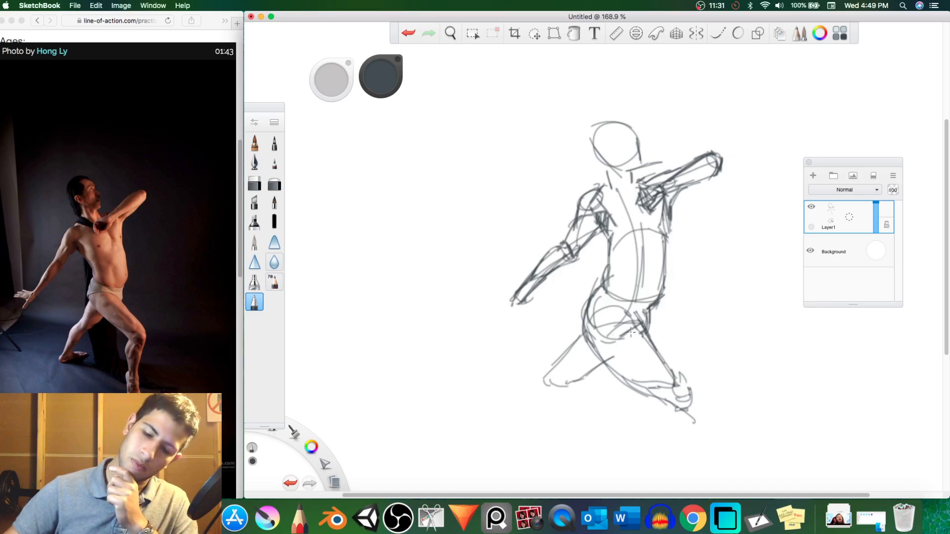
mouse_move(633, 334)
left_mouse_down()
mouse_move(642, 325)
mouse_move(635, 333)
mouse_move(665, 368)
left_mouse_up()
left_click_drag(630, 316, 670, 378)
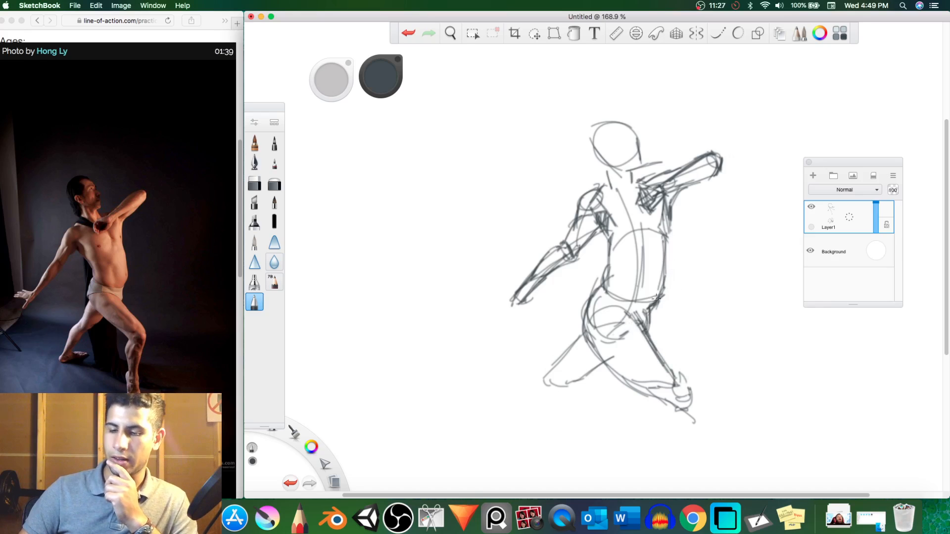
left_click_drag(656, 298, 648, 319)
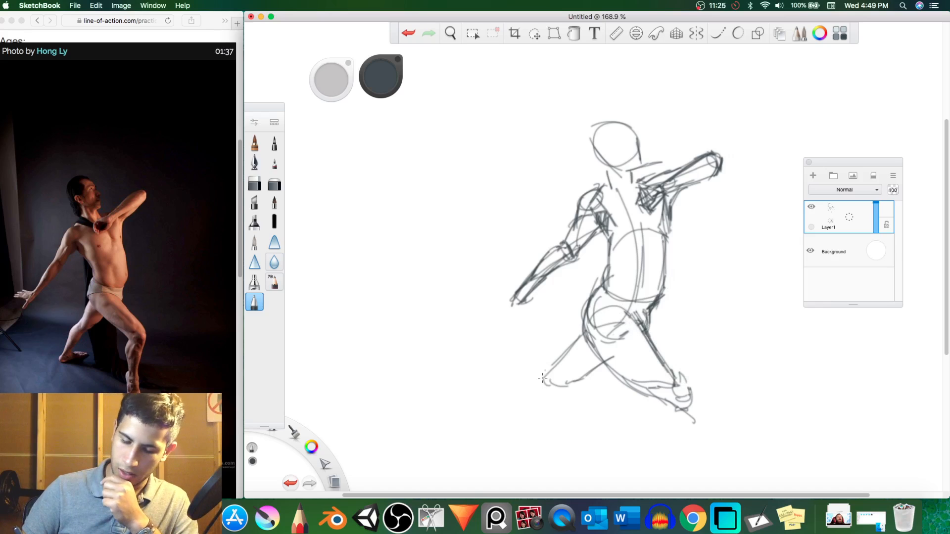
Darken the rear knee, then sketch the rear leg's tapering lower leg and its flat, pointed foot.
mouse_move(553, 378)
left_mouse_down()
mouse_move(564, 361)
mouse_move(569, 369)
mouse_move(555, 375)
left_mouse_up()
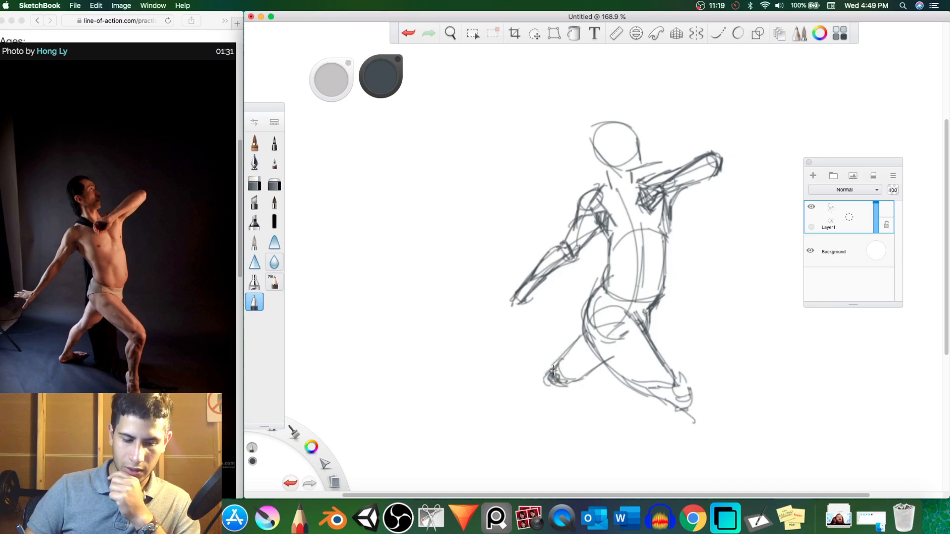
mouse_move(559, 388)
left_mouse_down()
mouse_move(573, 386)
mouse_move(514, 405)
left_mouse_up()
mouse_move(544, 367)
left_mouse_down()
mouse_move(514, 409)
mouse_move(575, 386)
left_mouse_up()
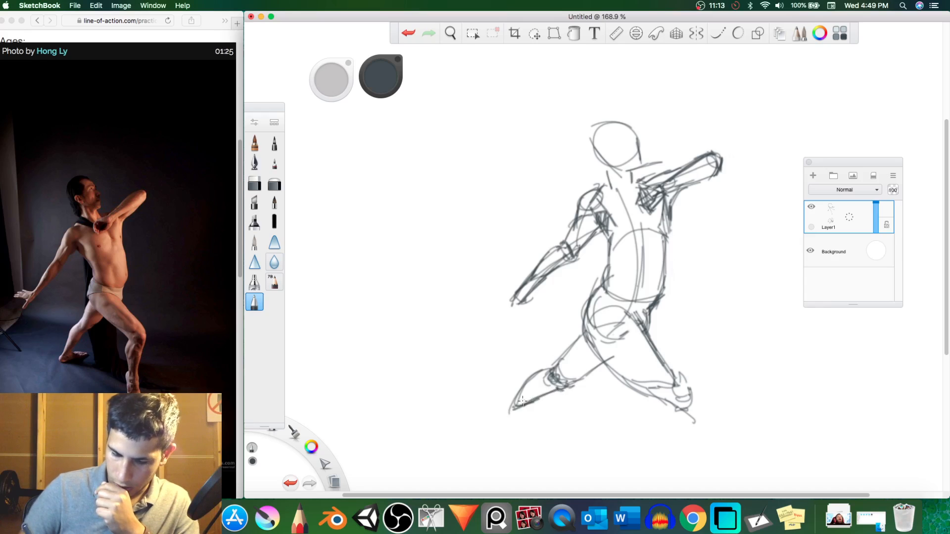
mouse_move(514, 399)
left_mouse_down()
mouse_move(506, 409)
mouse_move(522, 407)
mouse_move(498, 417)
mouse_move(536, 418)
left_mouse_up()
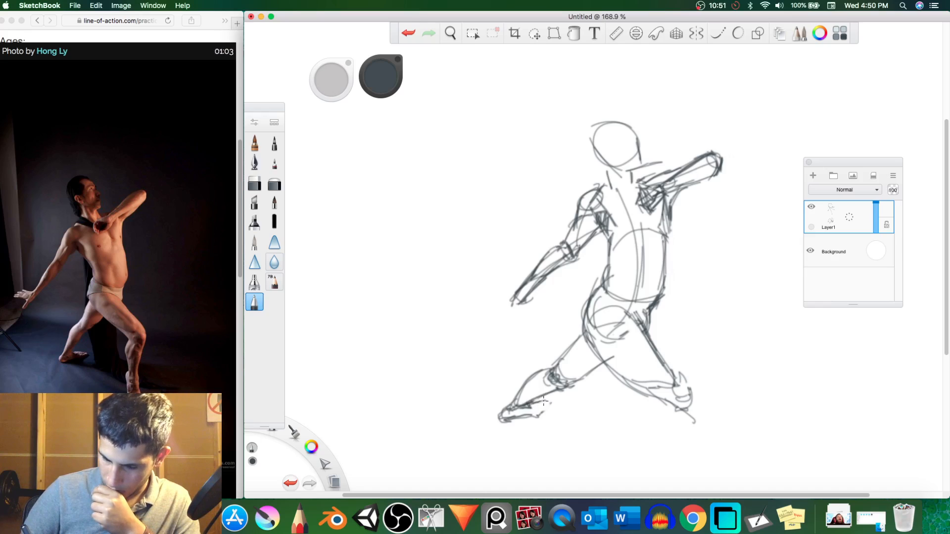
left_click_drag(556, 406, 563, 416)
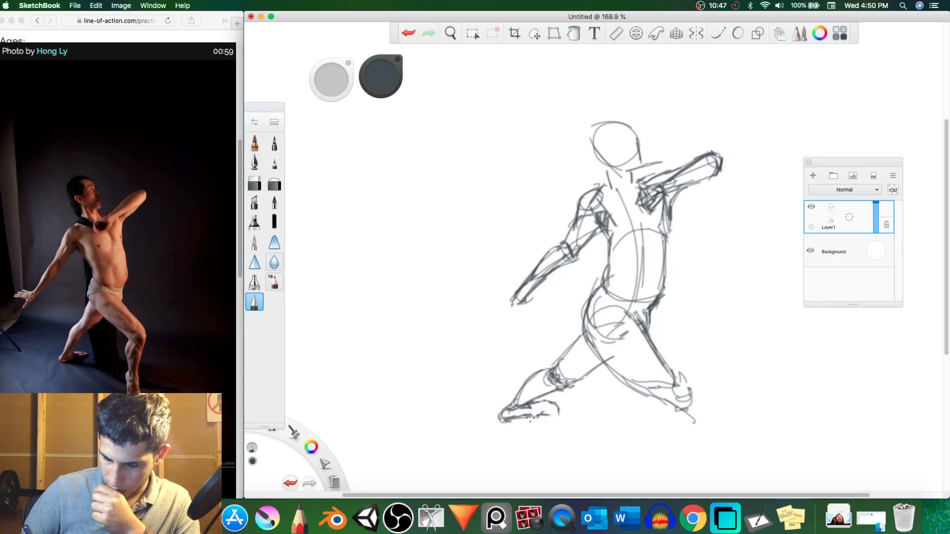
left_click_drag(548, 417, 552, 413)
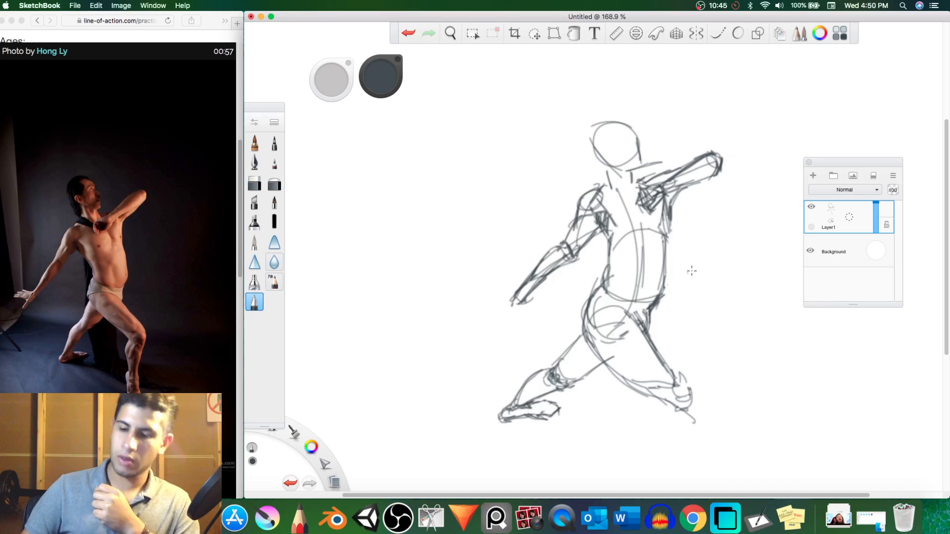
Sketch the front leg's lower leg from the knee to a rounded ankle, with curved calf and shin contours.
key("space")
left_click_drag(692, 301, 613, 169)
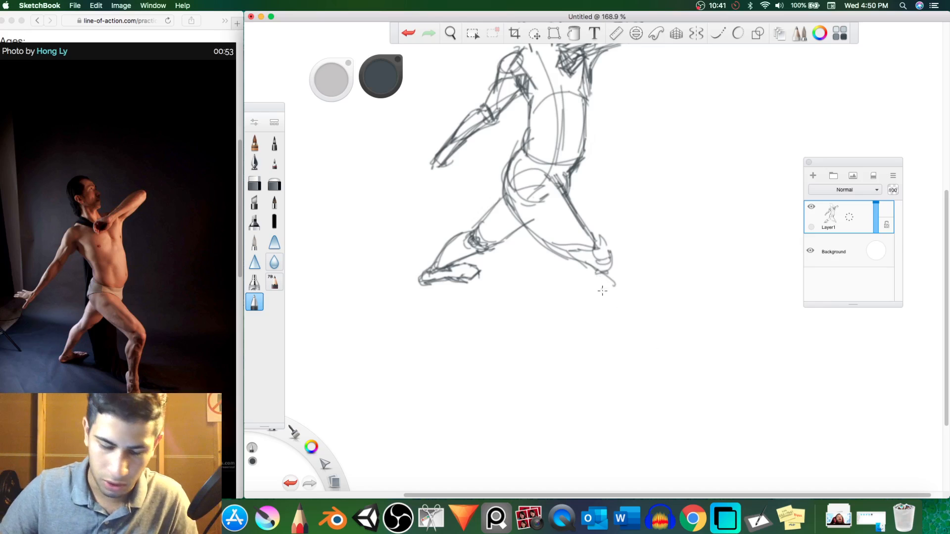
mouse_move(598, 268)
left_mouse_down()
mouse_move(574, 329)
mouse_move(575, 300)
mouse_move(573, 346)
left_mouse_up()
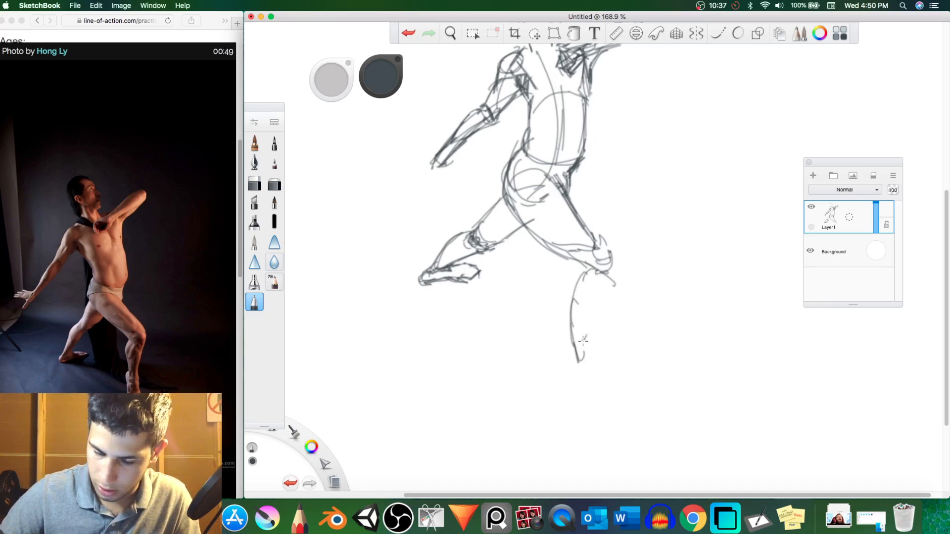
mouse_move(597, 269)
left_mouse_down()
mouse_move(576, 338)
mouse_move(578, 274)
mouse_move(571, 297)
mouse_move(593, 368)
left_mouse_up()
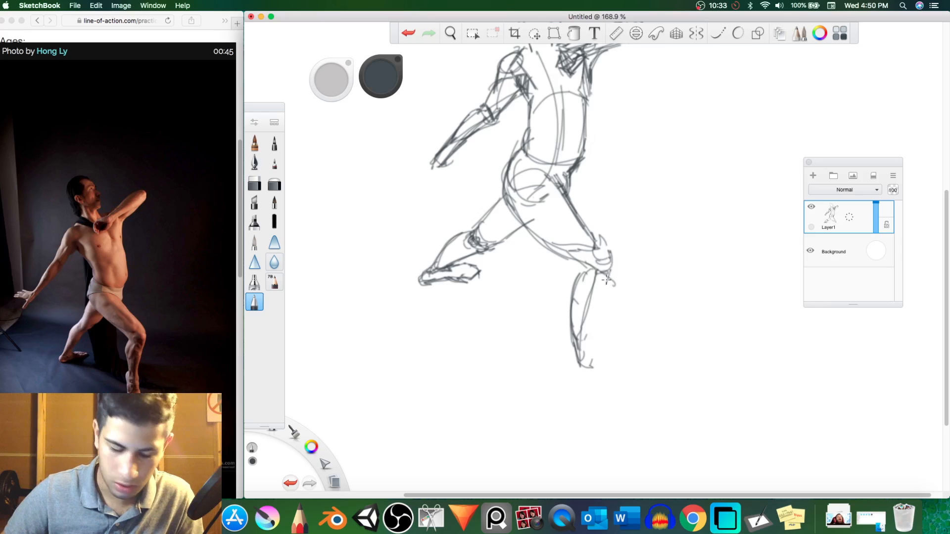
mouse_move(606, 271)
left_mouse_down()
mouse_move(580, 270)
mouse_move(562, 256)
mouse_move(606, 286)
mouse_move(598, 353)
left_mouse_up()
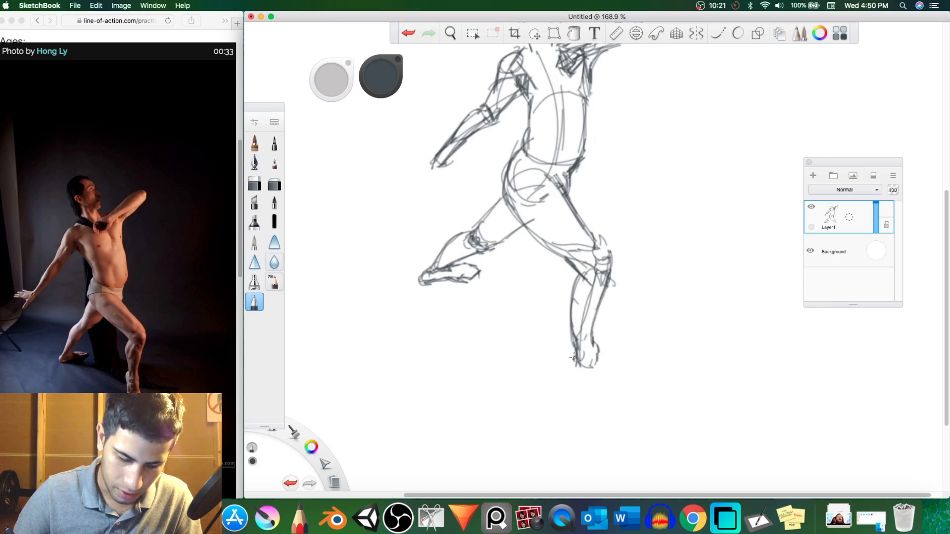
Sketch the front foot below the ankle with its heel, side contours and toes, and add lines across the instep.
left_click_drag(567, 368, 570, 370)
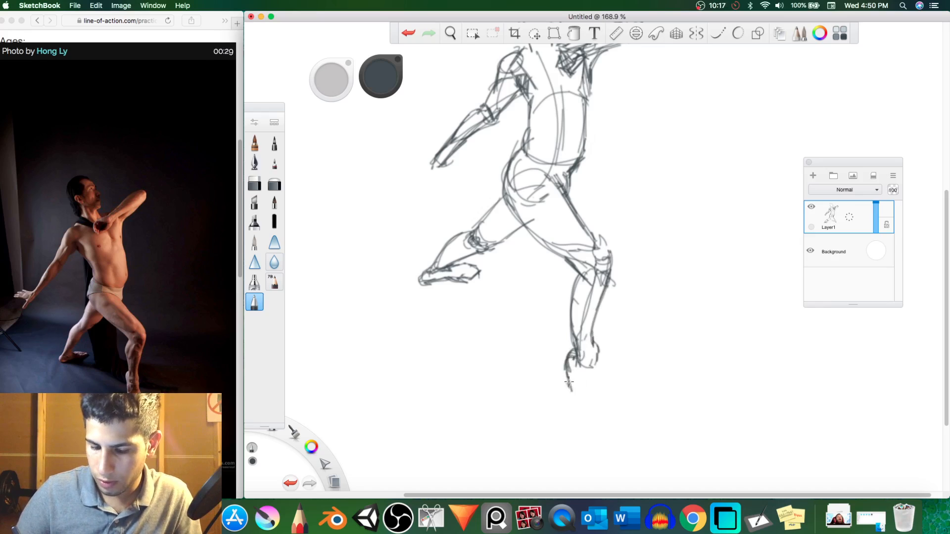
left_click_drag(571, 389, 572, 401)
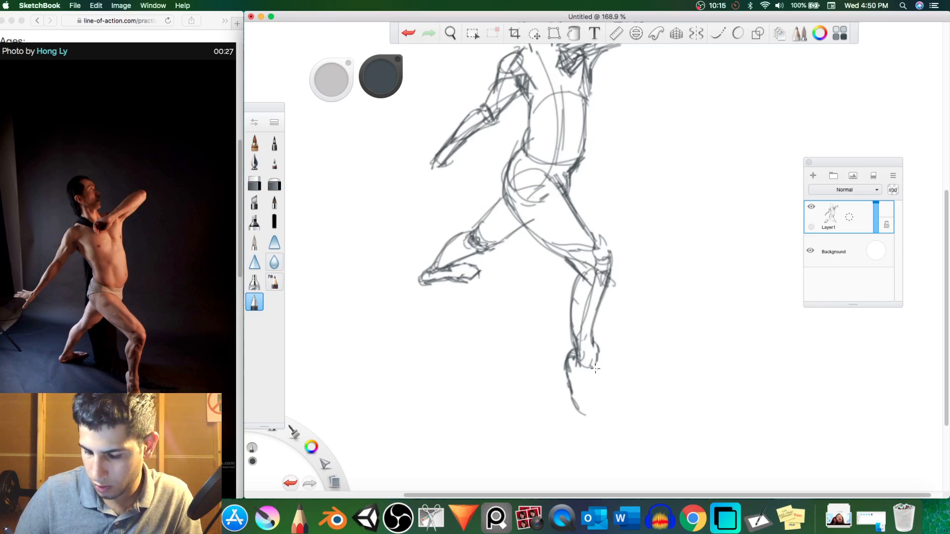
left_click_drag(591, 363, 595, 374)
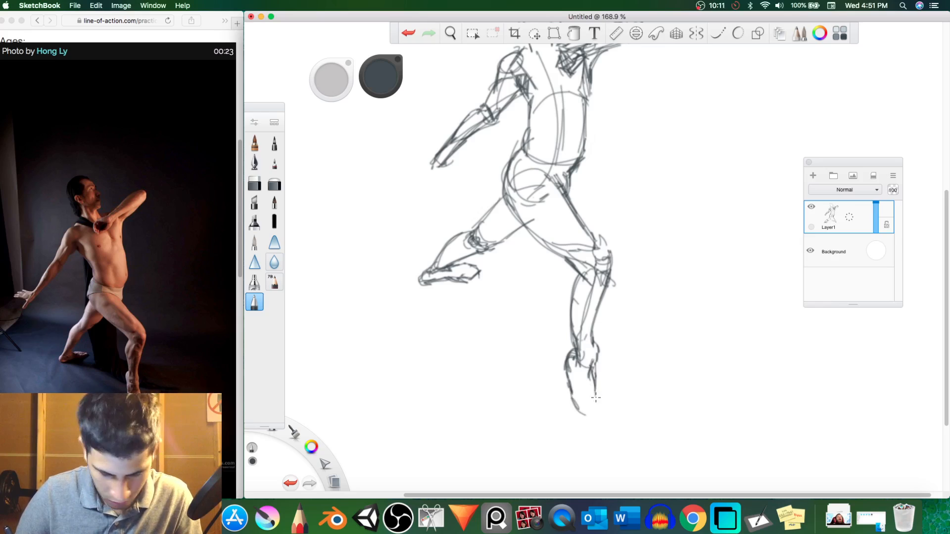
left_click_drag(602, 406, 573, 401)
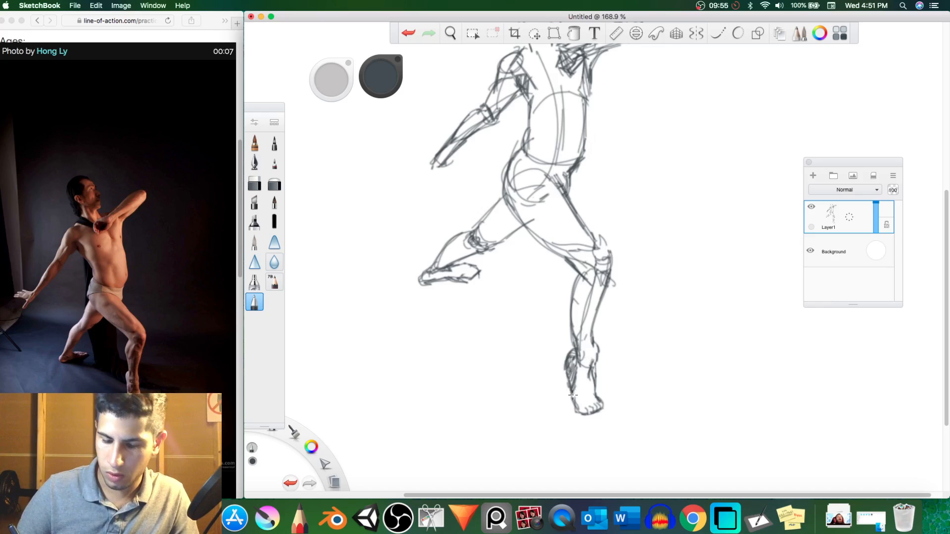
mouse_move(573, 394)
left_mouse_down()
mouse_move(582, 372)
mouse_move(573, 377)
mouse_move(593, 372)
mouse_move(574, 382)
mouse_move(584, 396)
mouse_move(578, 410)
mouse_move(601, 392)
mouse_move(582, 385)
mouse_move(575, 397)
mouse_move(571, 386)
mouse_move(594, 371)
mouse_move(572, 380)
mouse_move(593, 373)
mouse_move(574, 363)
mouse_move(574, 384)
mouse_move(569, 342)
mouse_move(572, 391)
left_mouse_up()
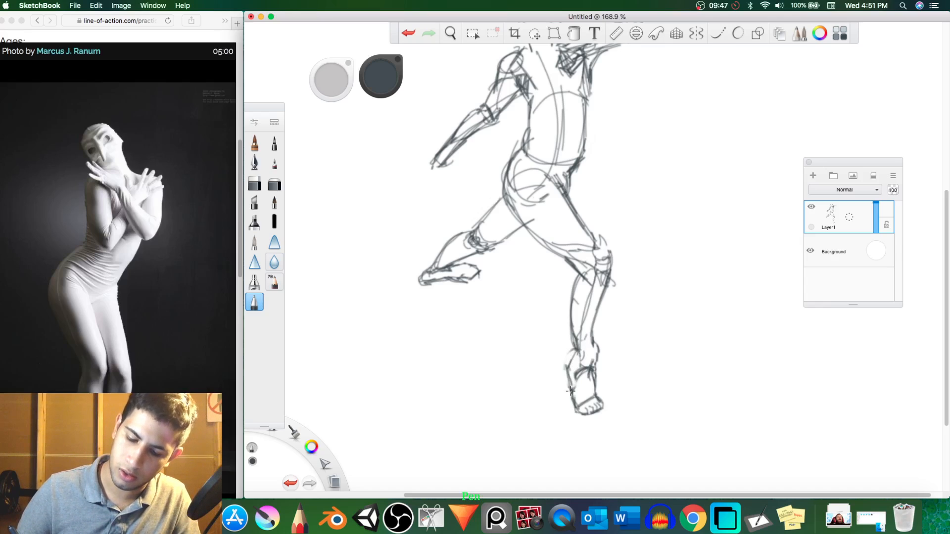
Darken the front foot's heel and ankle contours and erase the stray line beside the front knee.
left_click_drag(573, 350, 566, 369)
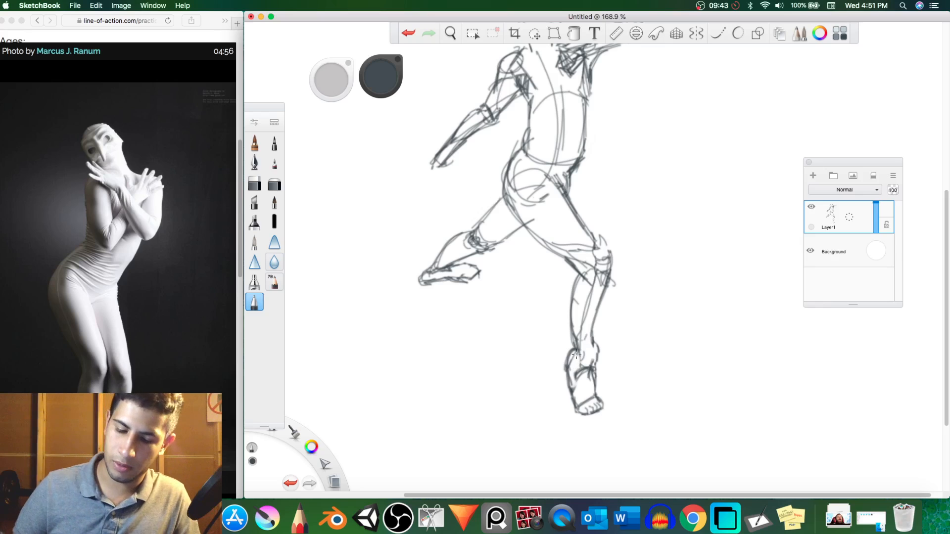
left_click_drag(579, 361, 573, 339)
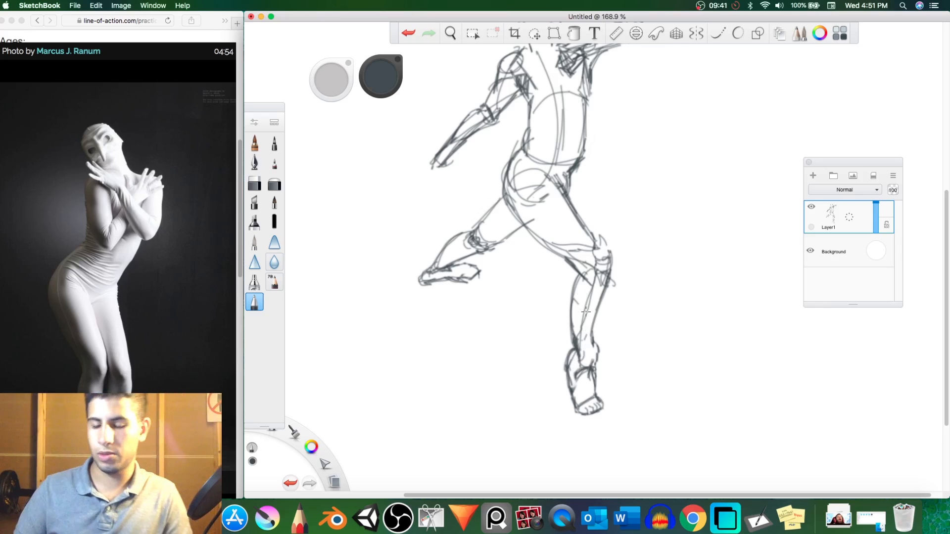
key("e")
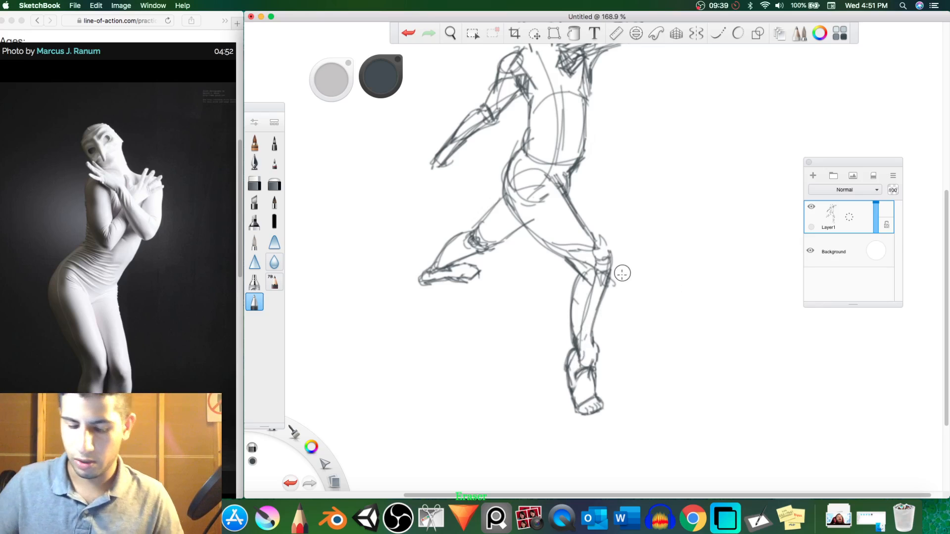
key("e")
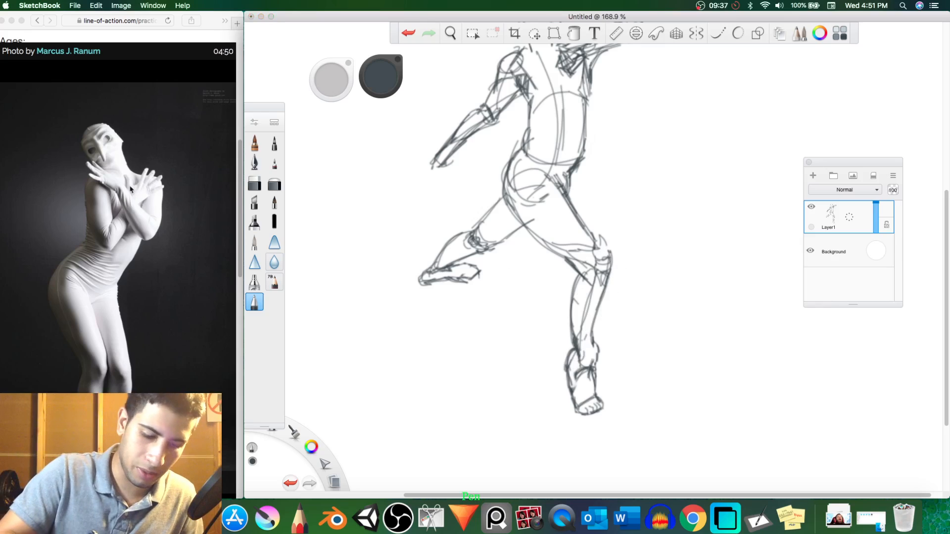
Close the Line of Action reference window and widen the SketchBook canvas window to fill the screen.
left_click(33, 26)
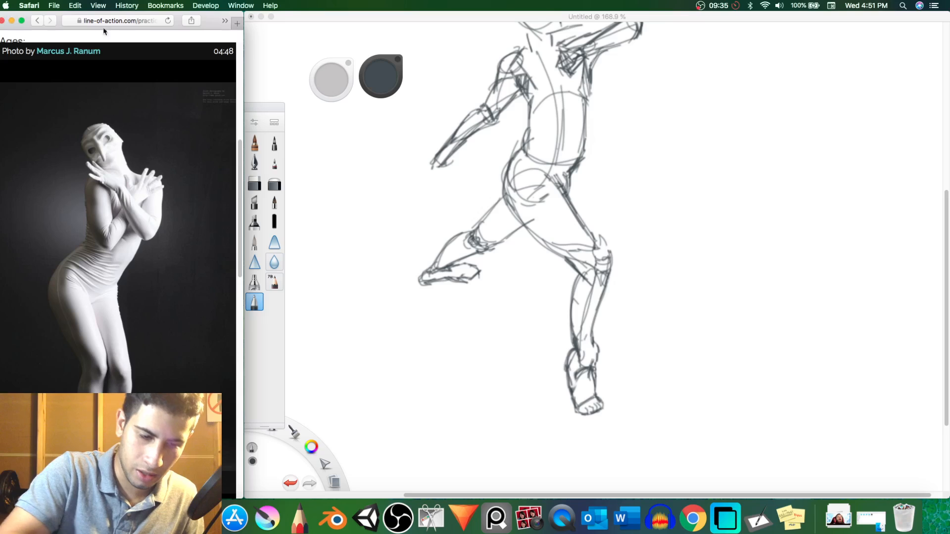
left_click(2, 21)
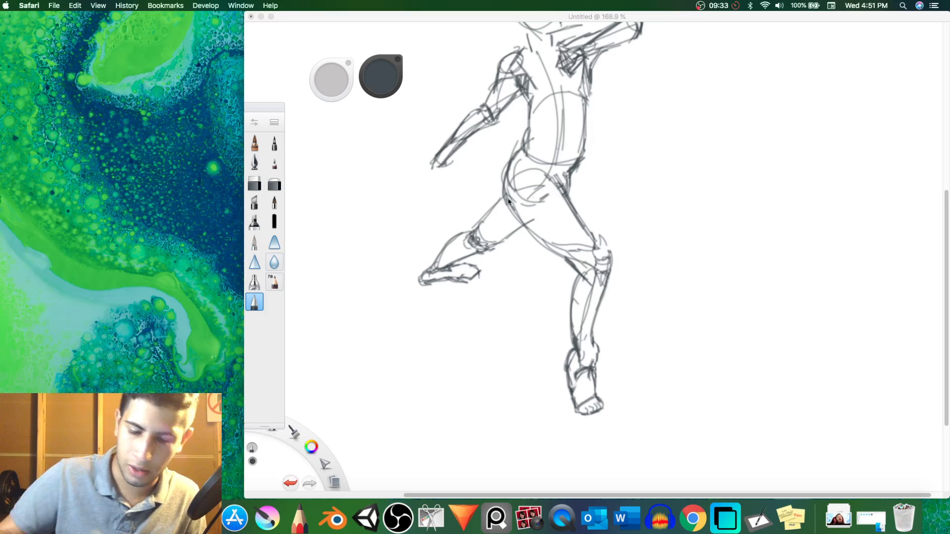
left_click(244, 38)
left_click_drag(244, 38, 0, 40)
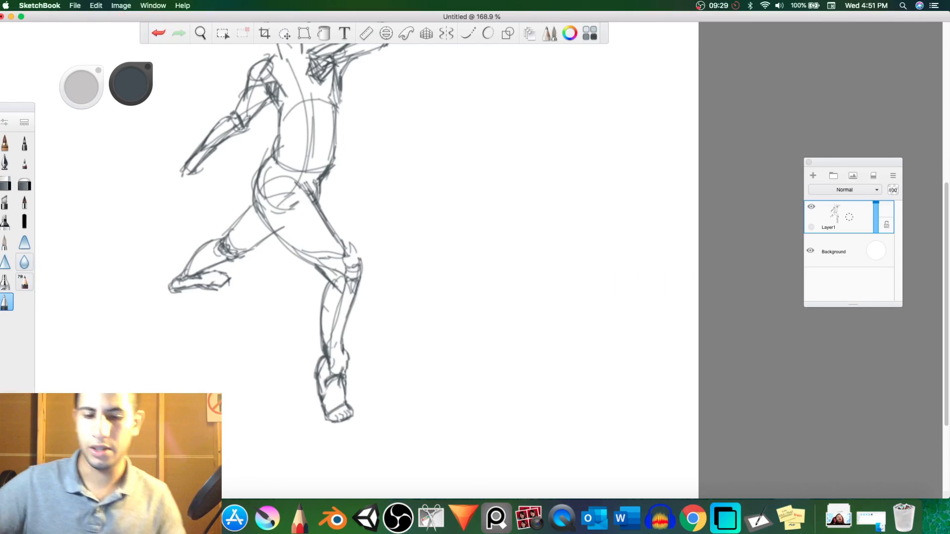
Lasso the front leg from hip to foot, rotate it forward and shrink it slightly, and release the selection.
key("space")
left_click_drag(582, 248, 541, 270)
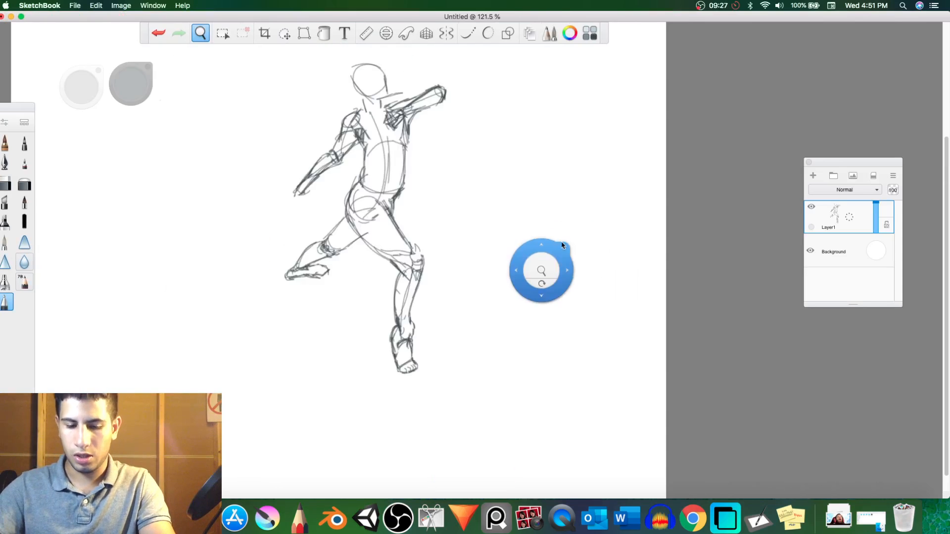
mouse_move(547, 238)
left_mouse_down()
mouse_move(672, 322)
mouse_move(674, 314)
left_mouse_up()
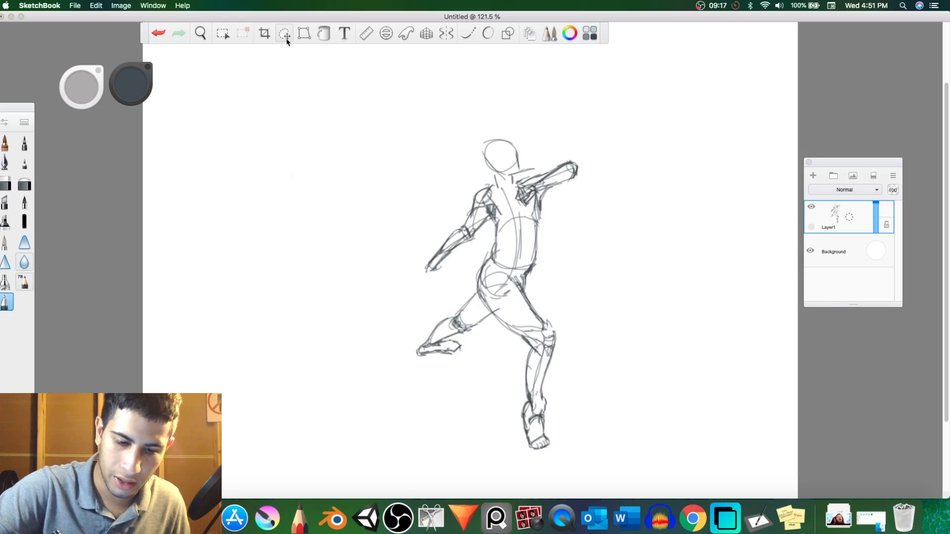
left_click(284, 33)
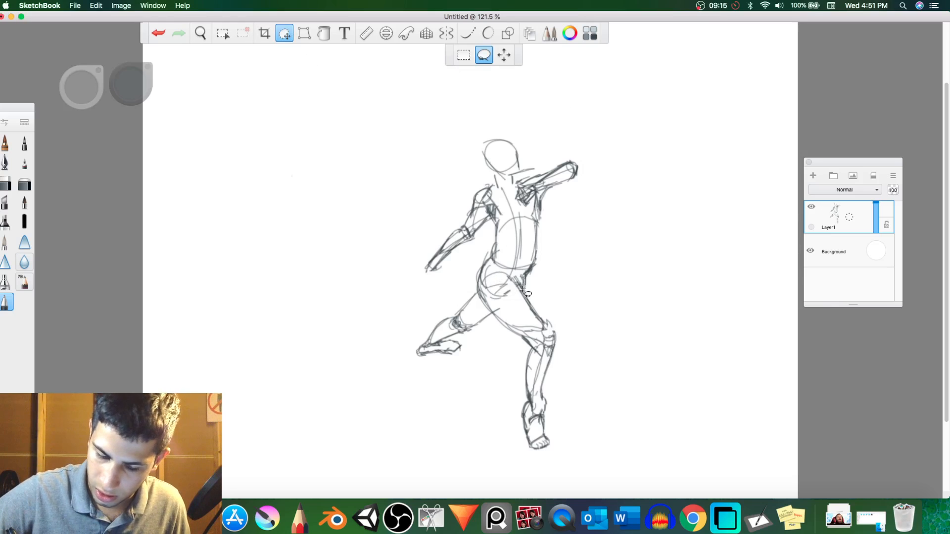
mouse_move(522, 290)
left_mouse_down()
mouse_move(492, 260)
mouse_move(472, 268)
mouse_move(484, 307)
mouse_move(523, 351)
mouse_move(512, 424)
mouse_move(525, 461)
mouse_move(554, 471)
mouse_move(582, 440)
mouse_move(597, 351)
mouse_move(589, 321)
left_mouse_up()
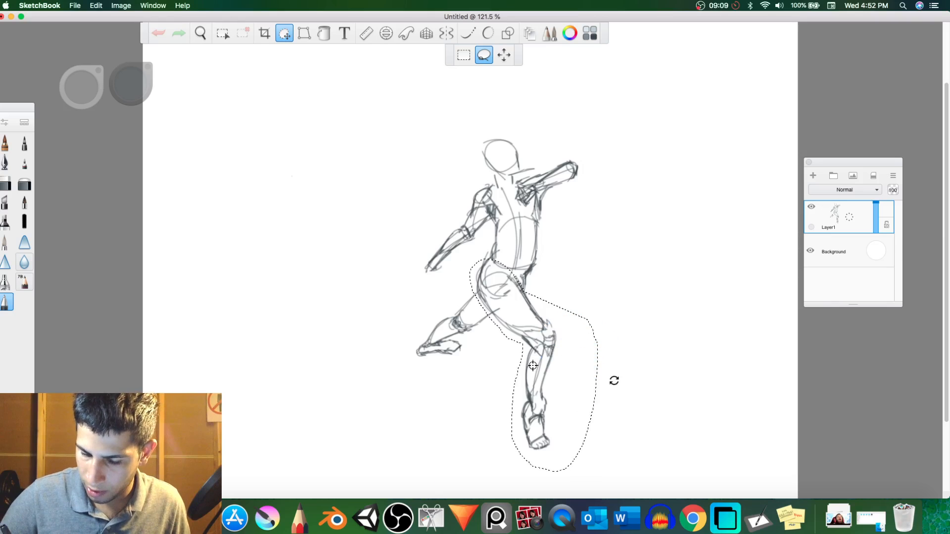
mouse_move(614, 380)
left_mouse_down()
mouse_move(617, 366)
mouse_move(665, 382)
mouse_move(627, 348)
mouse_move(658, 373)
mouse_move(671, 357)
mouse_move(670, 368)
left_mouse_up()
left_click_drag(680, 377, 677, 384)
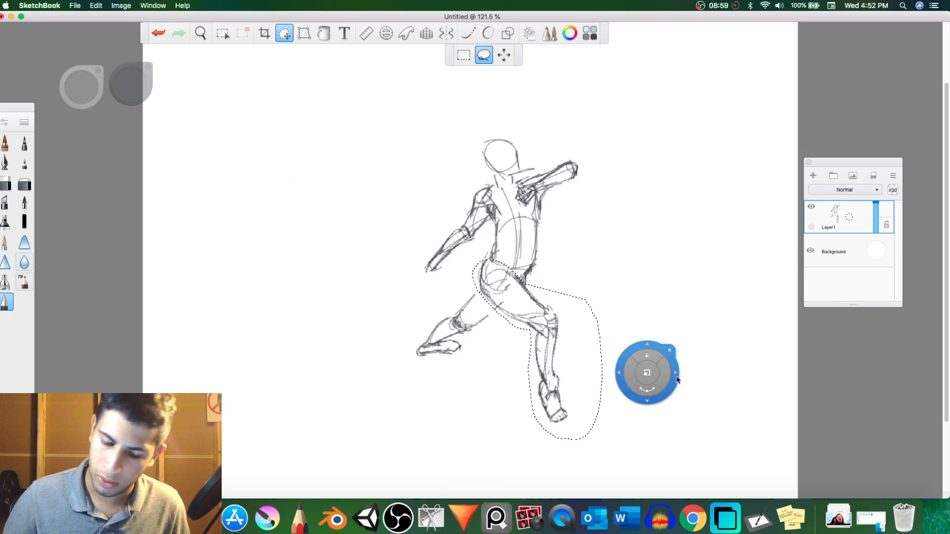
left_click(670, 351)
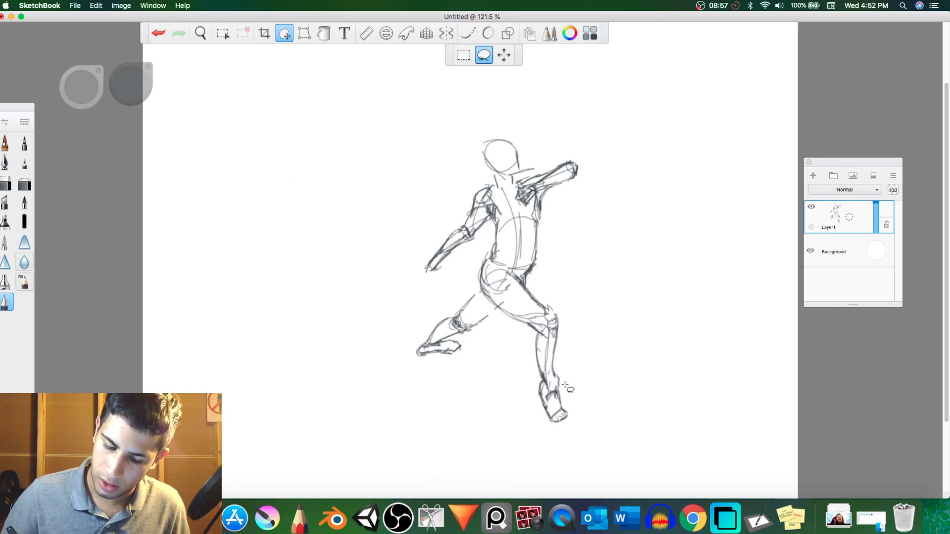
Lasso the front foot and rotate it to point straight down, and redraw the rear thigh's contours up to the hip.
mouse_move(546, 380)
left_mouse_down()
mouse_move(530, 422)
mouse_move(591, 446)
mouse_move(606, 397)
mouse_move(599, 370)
left_mouse_up()
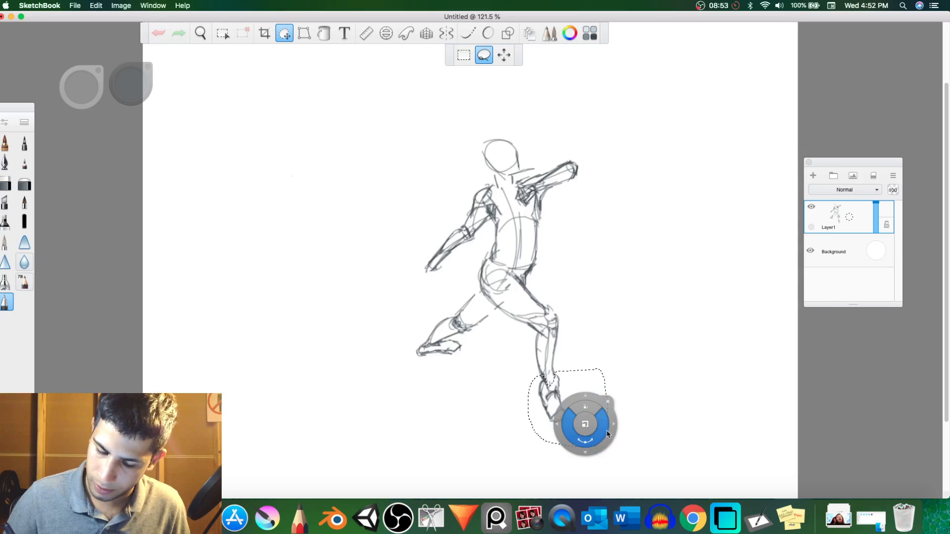
mouse_move(610, 428)
left_mouse_down()
mouse_move(609, 396)
mouse_move(613, 438)
mouse_move(636, 460)
left_mouse_up()
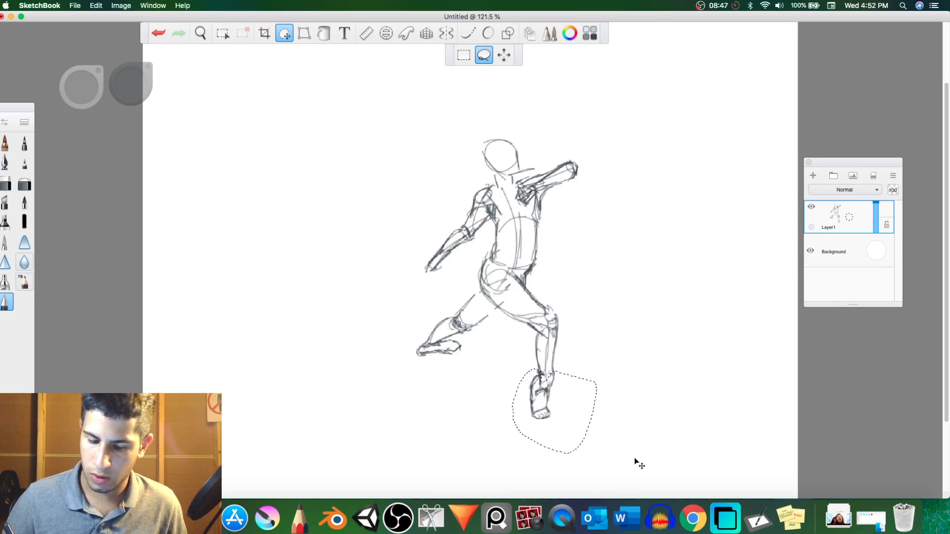
left_click(639, 437)
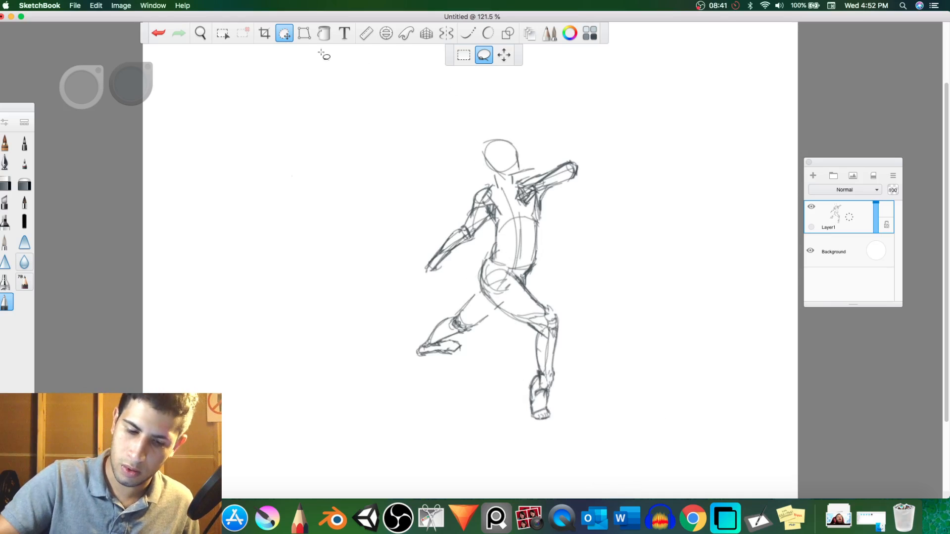
left_click(286, 34)
mouse_move(481, 288)
left_mouse_down()
mouse_move(470, 299)
mouse_move(482, 321)
left_mouse_up()
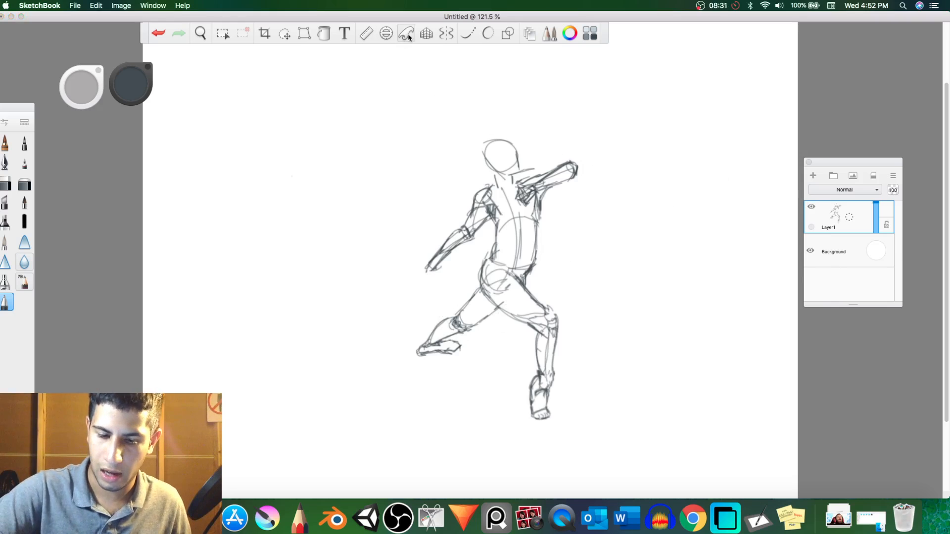
Add a new layer and draw four straight ground guidelines fanning out from the rear foot.
left_click(813, 176)
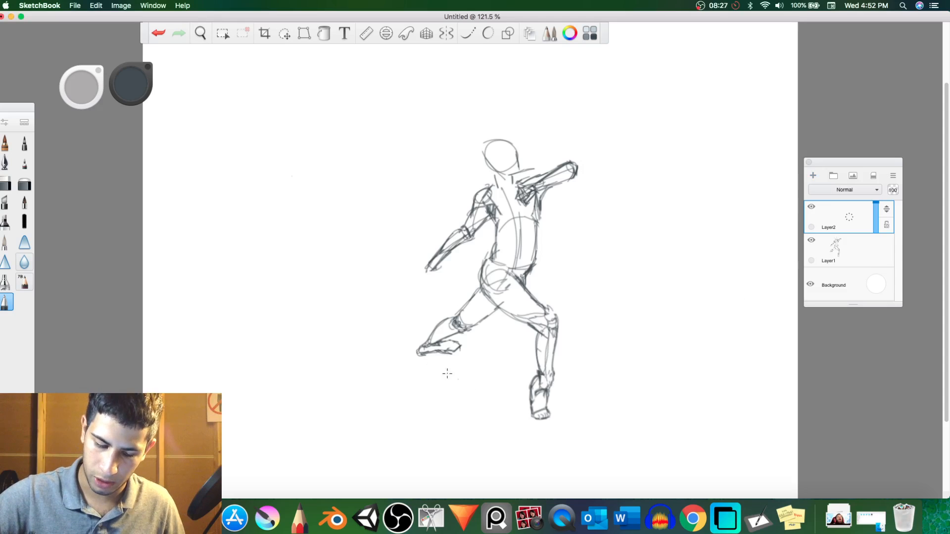
left_click_drag(419, 355, 581, 462)
left_click_drag(421, 347, 645, 402)
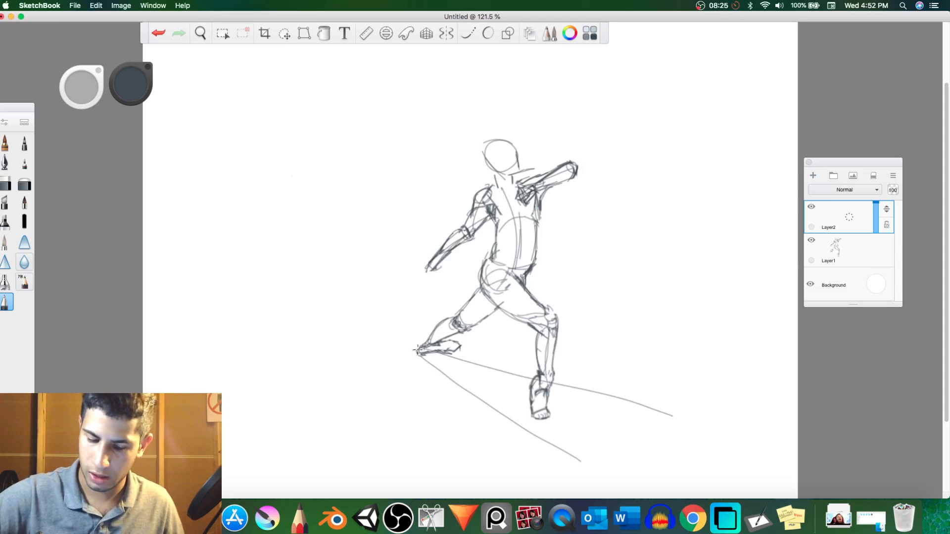
left_click_drag(418, 350, 749, 355)
left_click_drag(413, 350, 420, 483)
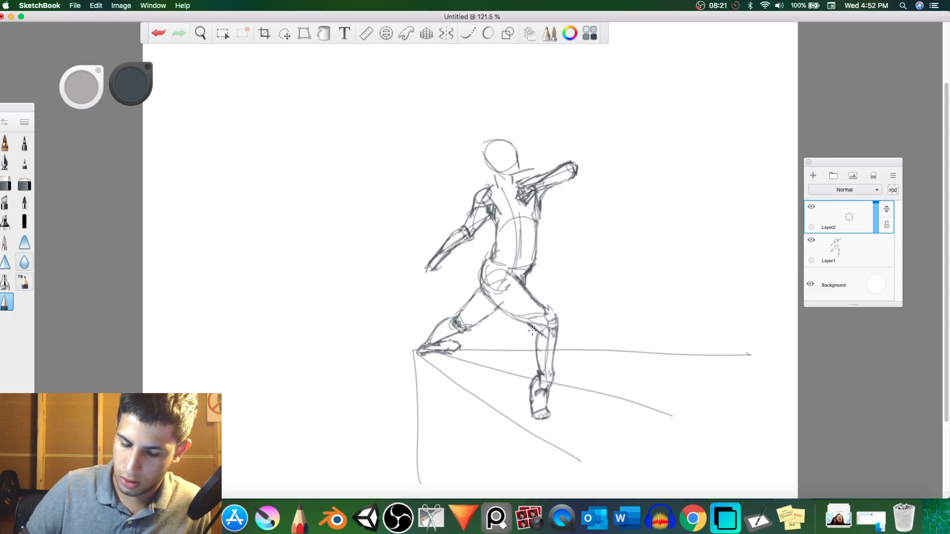
Draw three roughly parallel diagonal guidelines across the ground lines beneath the figure to form a perspective grid.
left_click_drag(531, 329, 374, 416)
left_click_drag(588, 333, 381, 456)
left_click_drag(631, 345, 405, 494)
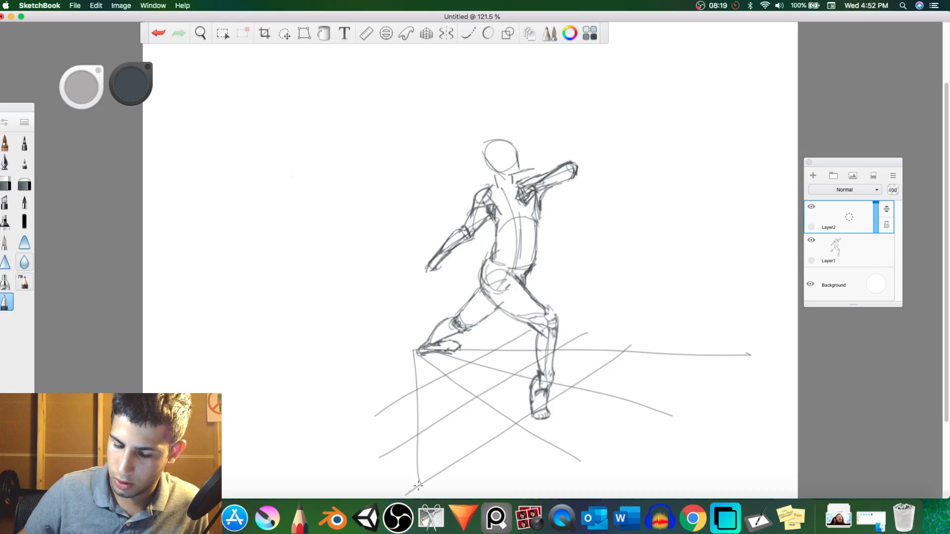
Draw two more diagonal guidelines at the front and back of the freehand ground grid.
left_click_drag(705, 347, 524, 488)
left_click_drag(363, 389, 519, 316)
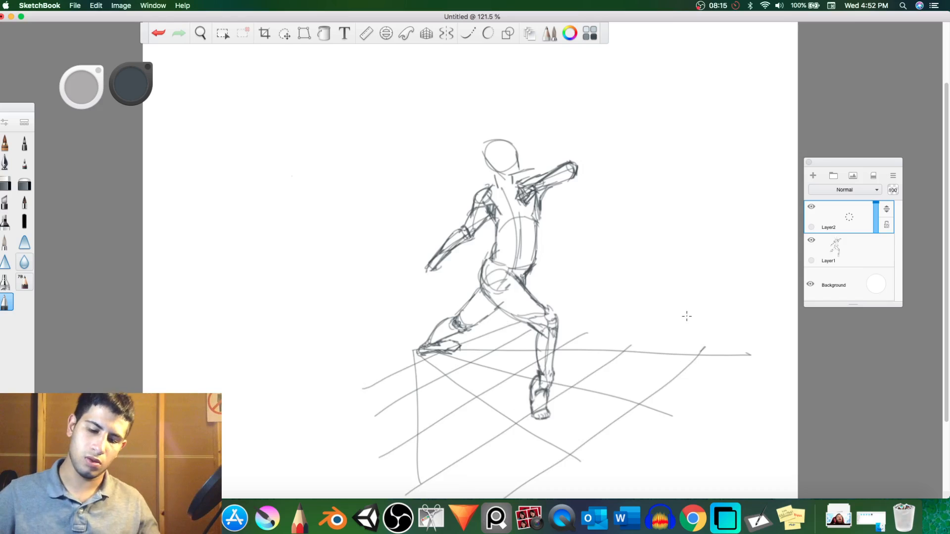
Undo all the hand-drawn ground guidelines beneath the figure.
key("super+z")
key("super+z")
key("super+z")
key("super+z")
key("super+z")
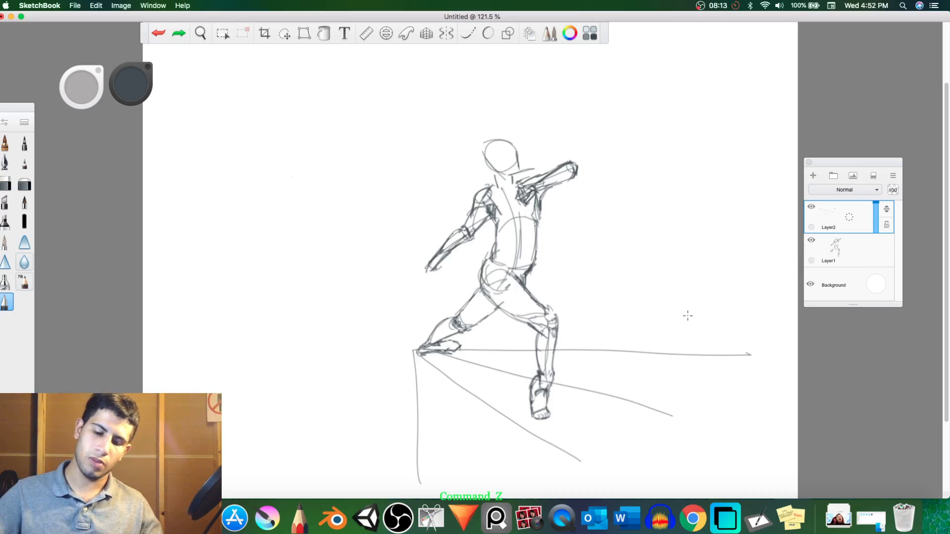
key("super+z")
key("super+z")
key("super+z")
key("super+z")
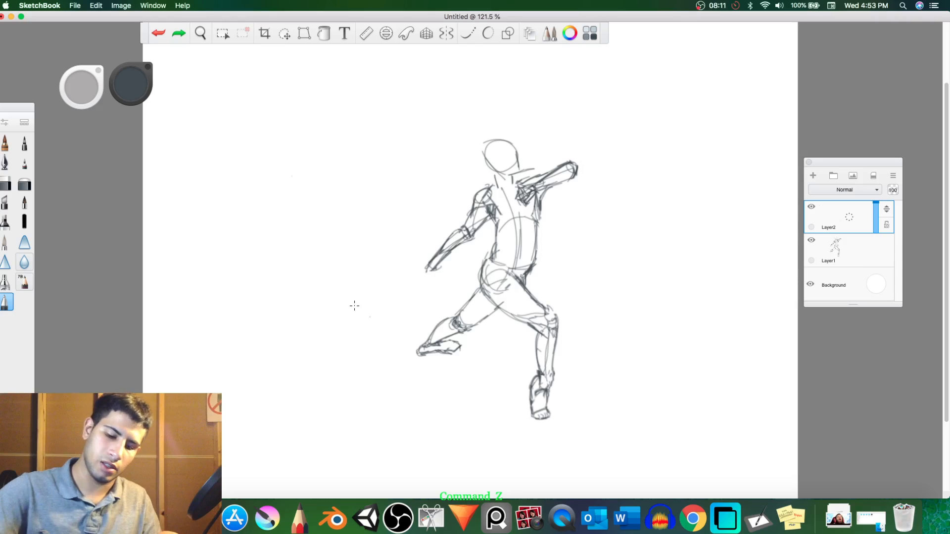
Mark two vanishing points level with the front knee, and align and lock the two-point perspective guide on them.
left_click_drag(354, 309, 390, 294)
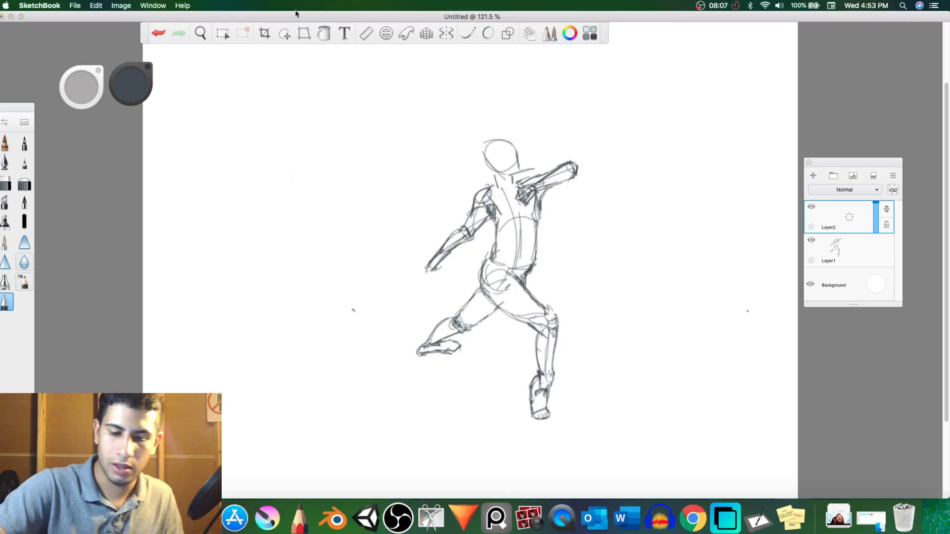
left_click(426, 33)
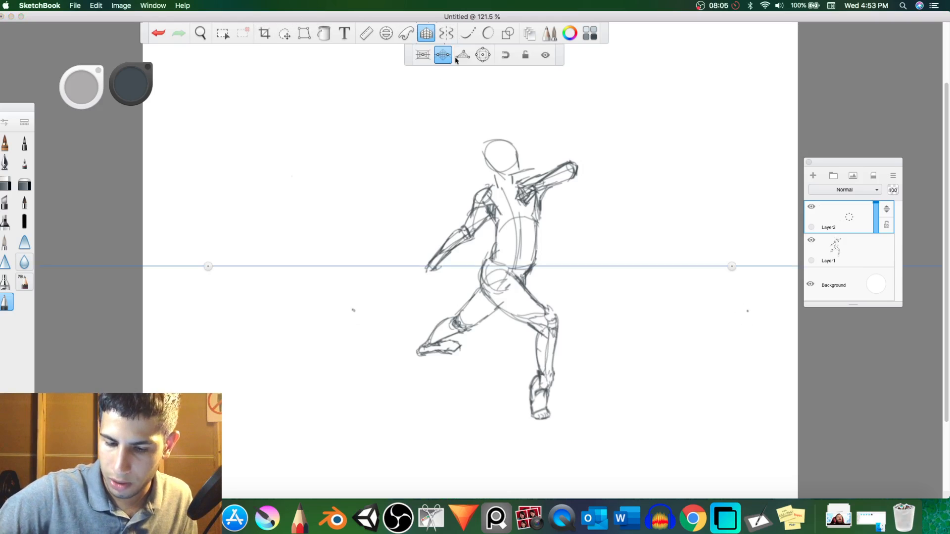
left_click_drag(731, 266, 747, 311)
left_click_drag(208, 266, 353, 311)
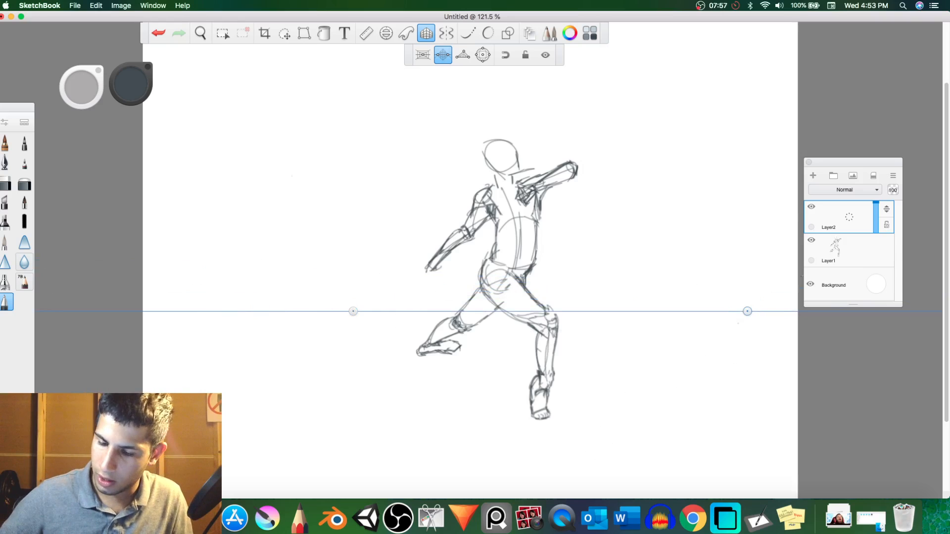
left_click(521, 59)
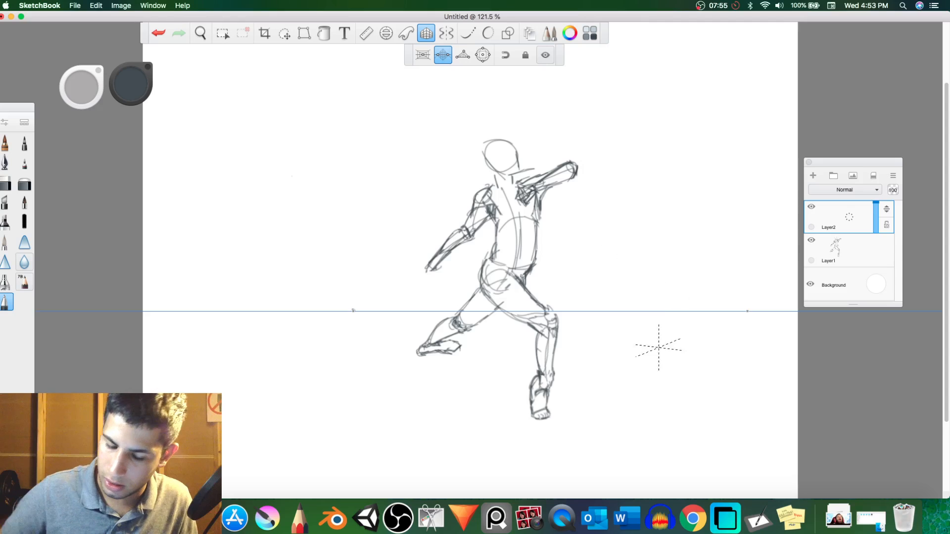
Draw six perspective ground lines converging on the right vanishing point, from steep in front to nearly flat at the horizon.
left_click_drag(470, 467, 726, 324)
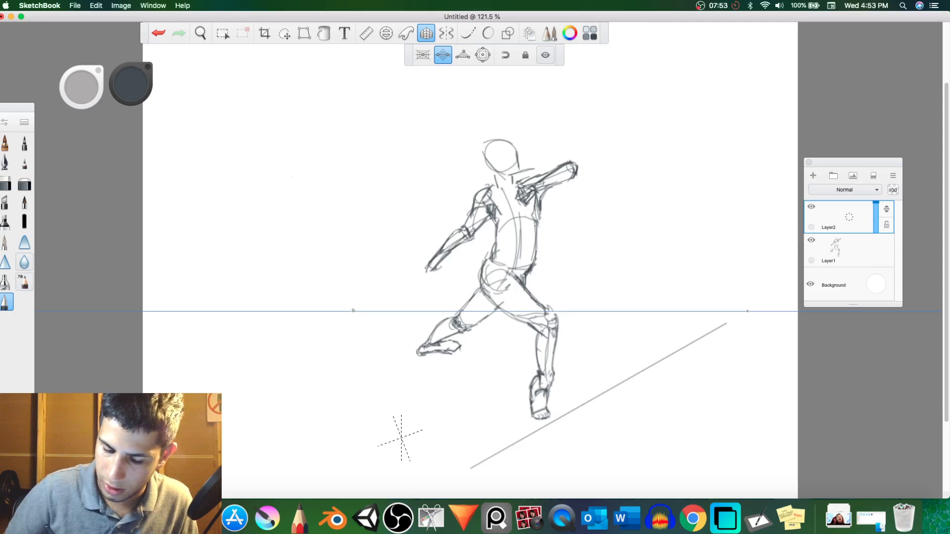
left_click_drag(431, 424, 721, 322)
left_click_drag(350, 401, 703, 322)
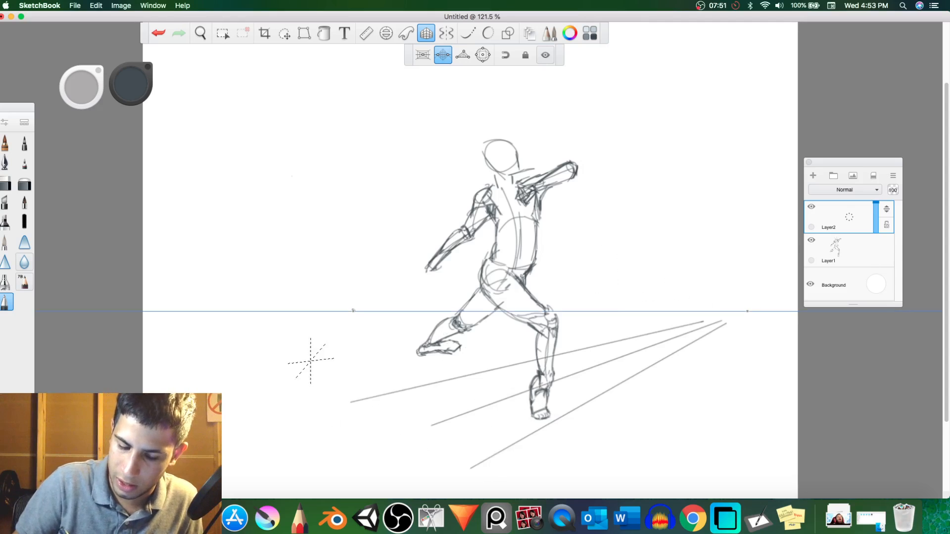
left_click_drag(312, 361, 691, 318)
left_click_drag(303, 332, 726, 312)
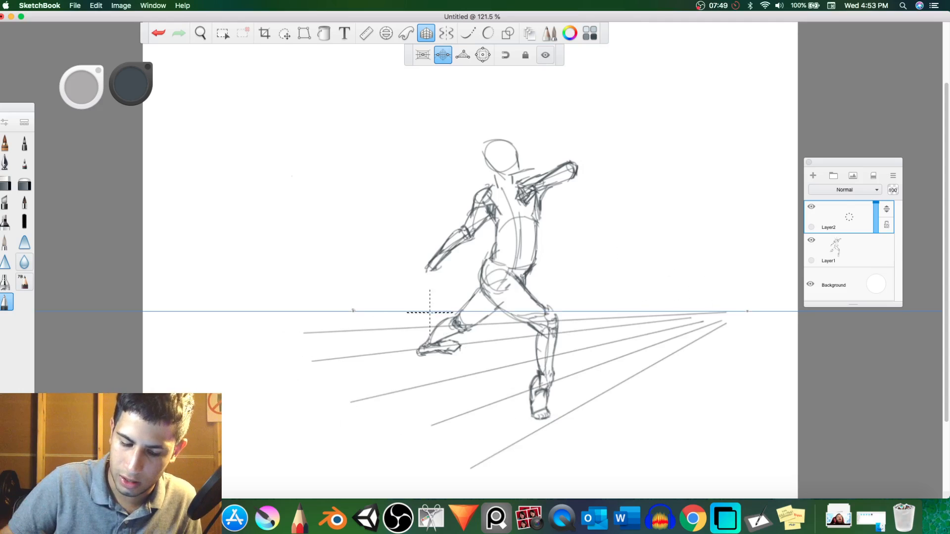
left_click_drag(353, 315, 741, 312)
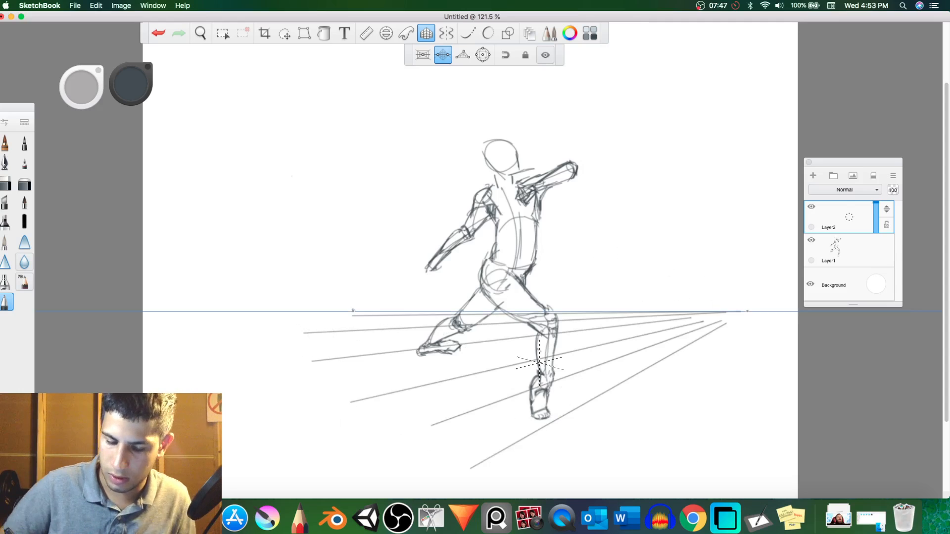
Cross the ground lines with shallow perspective lines from the right side toward the left vanishing point, packing them closer near the horizon.
left_click_drag(745, 433, 356, 314)
left_click_drag(730, 390, 405, 322)
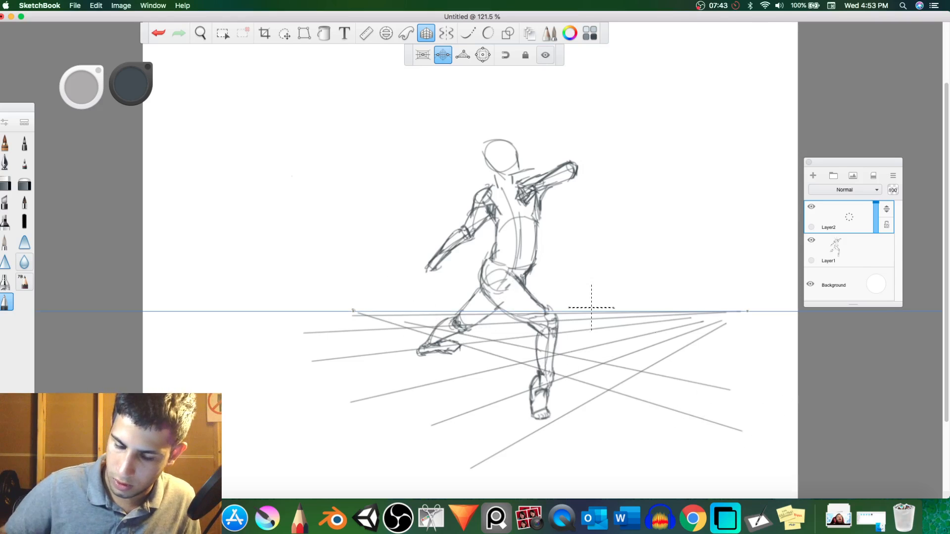
left_click_drag(750, 366, 464, 327)
left_click_drag(774, 355, 605, 338)
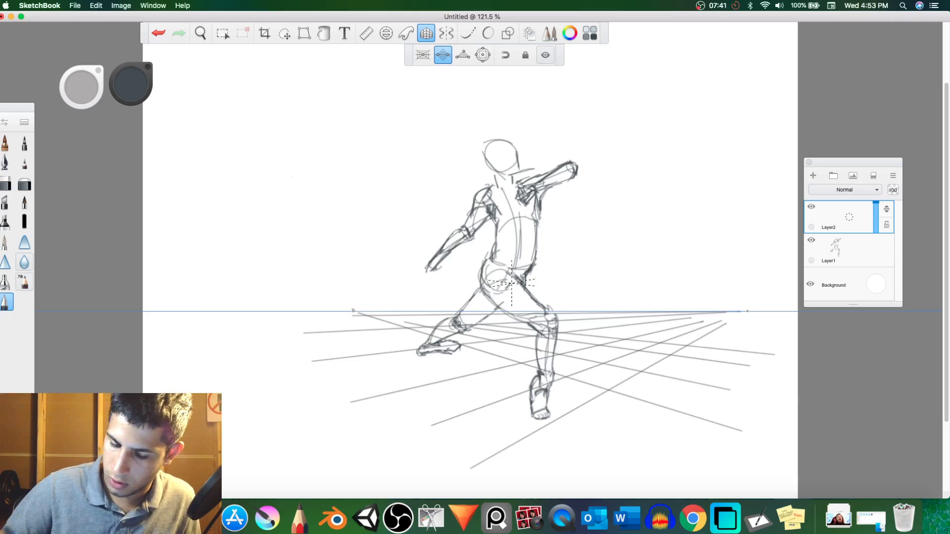
left_click_drag(774, 339, 542, 325)
left_click_drag(775, 340, 577, 326)
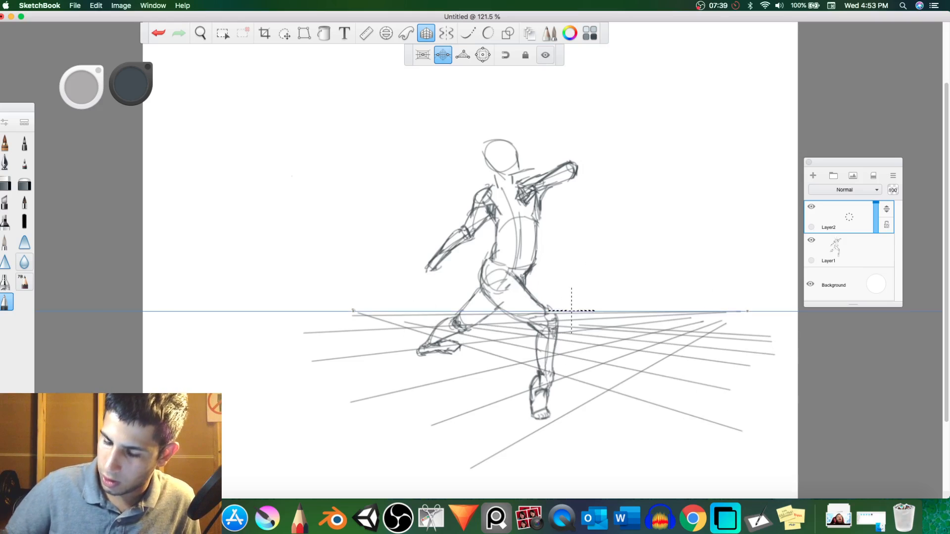
left_click_drag(777, 324, 615, 319)
left_click_drag(776, 323, 648, 319)
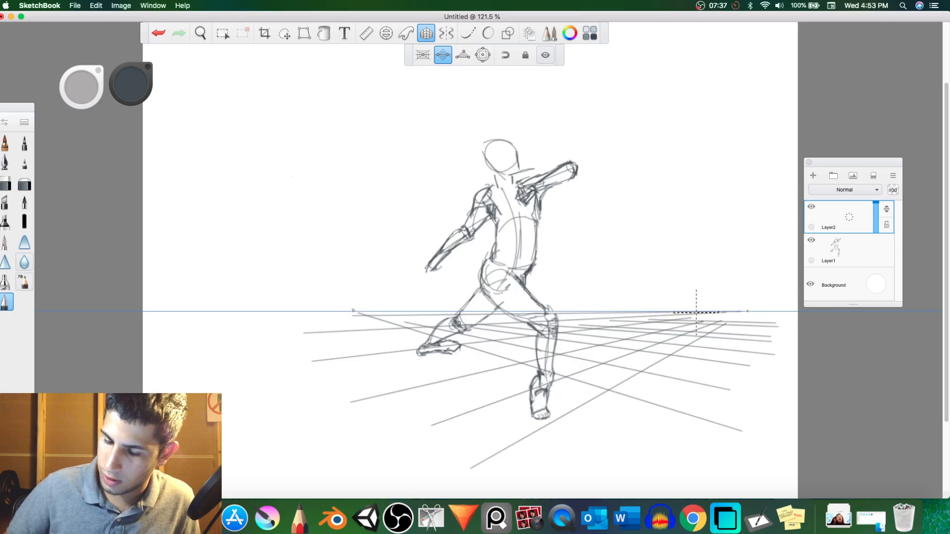
left_click_drag(765, 336, 606, 326)
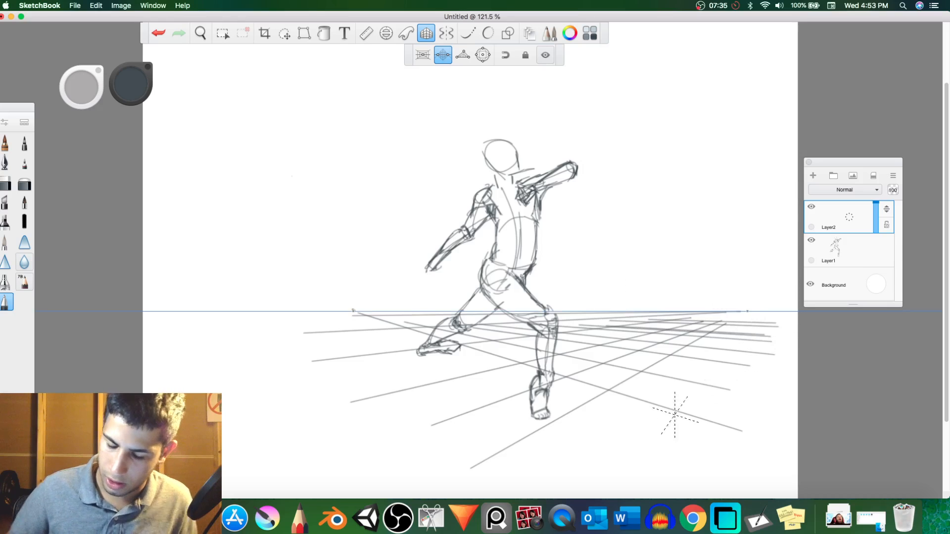
key("super+z")
left_click_drag(763, 329, 601, 322)
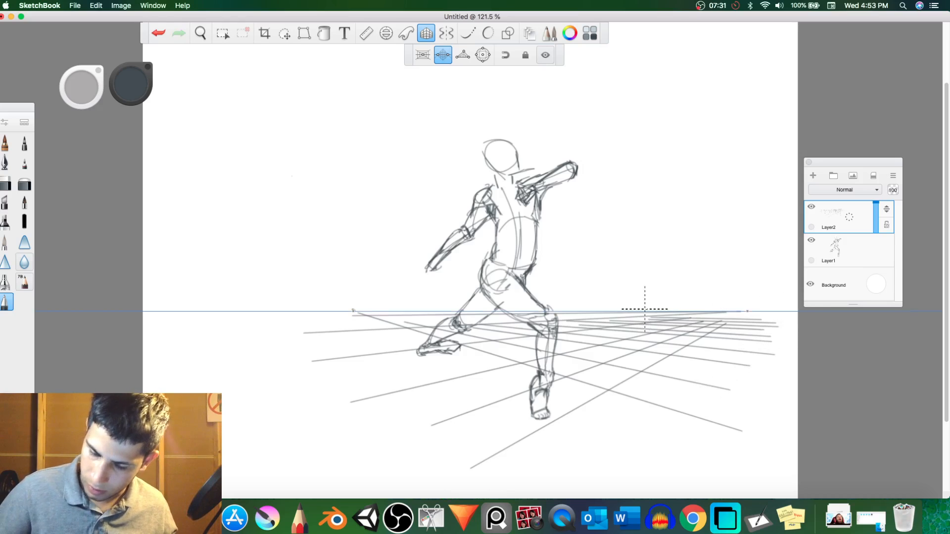
Add three steeper perspective lines running from the left vanishing point down across the foreground.
left_click_drag(650, 470, 322, 295)
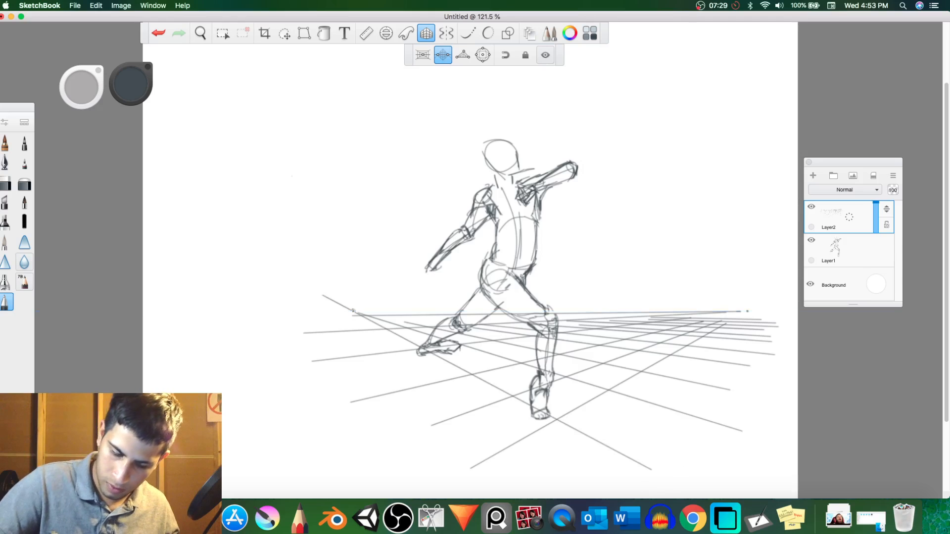
left_click_drag(552, 494, 353, 312)
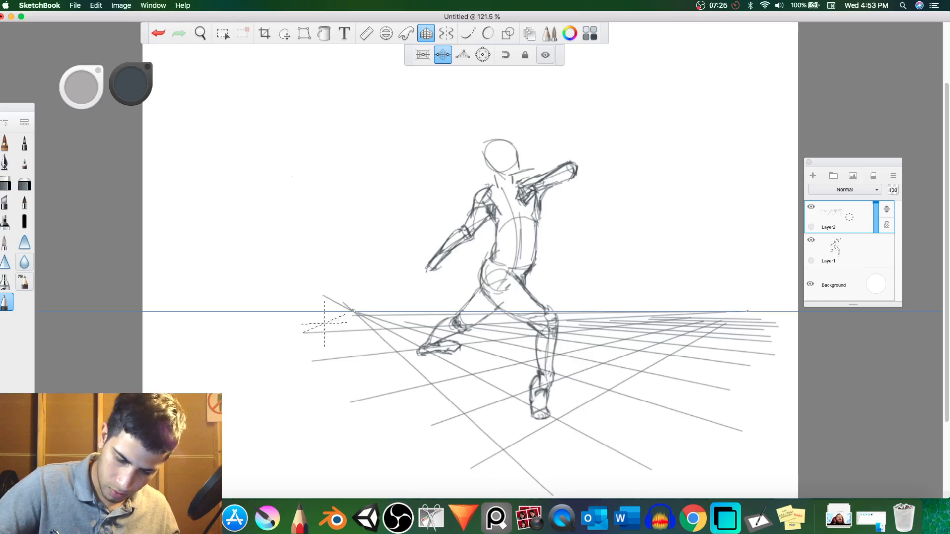
left_click_drag(352, 323, 351, 490)
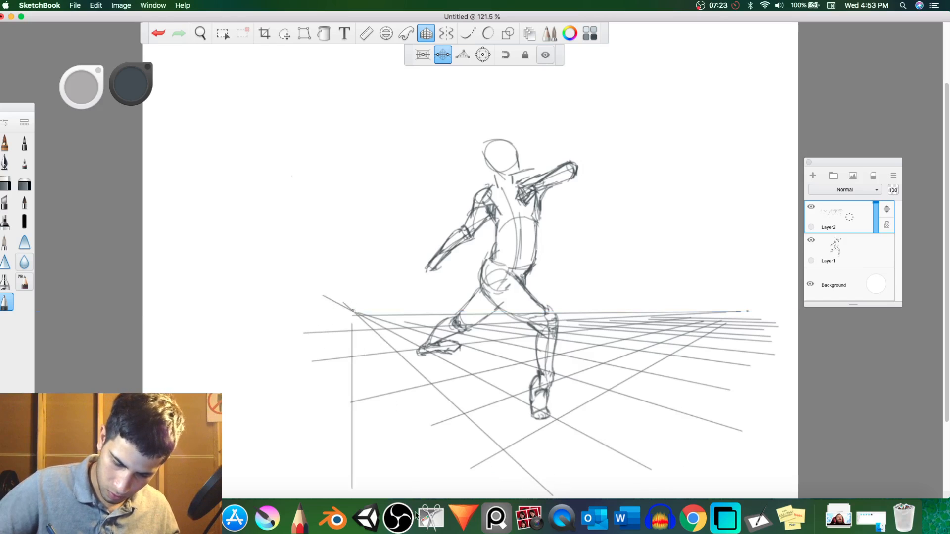
key("cmd+z")
left_click_drag(404, 456, 359, 327)
left_click_drag(404, 456, 419, 497)
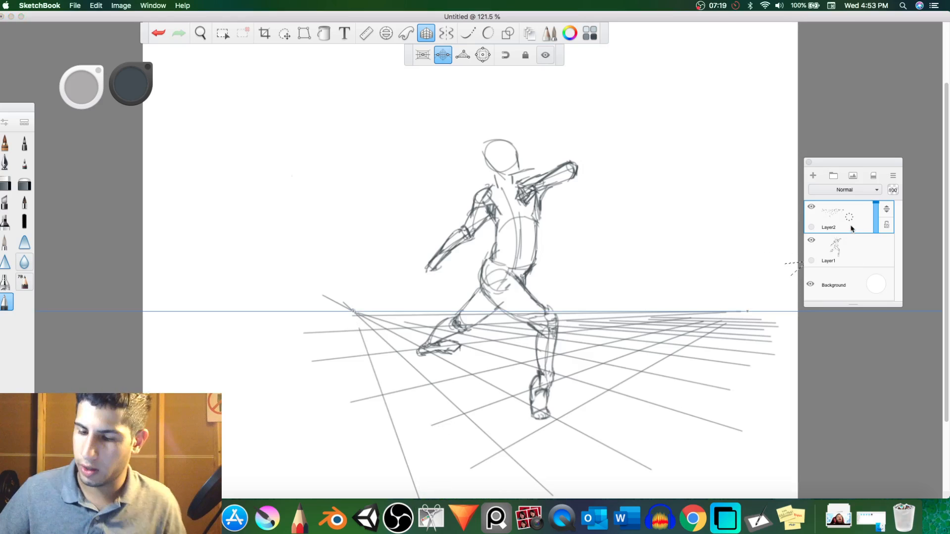
Fade the perspective grid layer to about 30% opacity and turn off the perspective guide.
left_click_drag(875, 218, 875, 223)
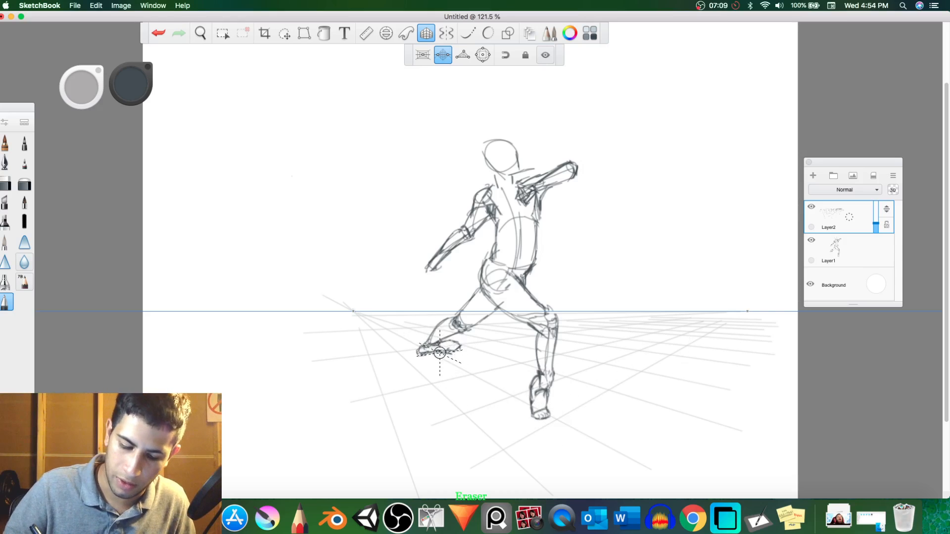
left_click(426, 33)
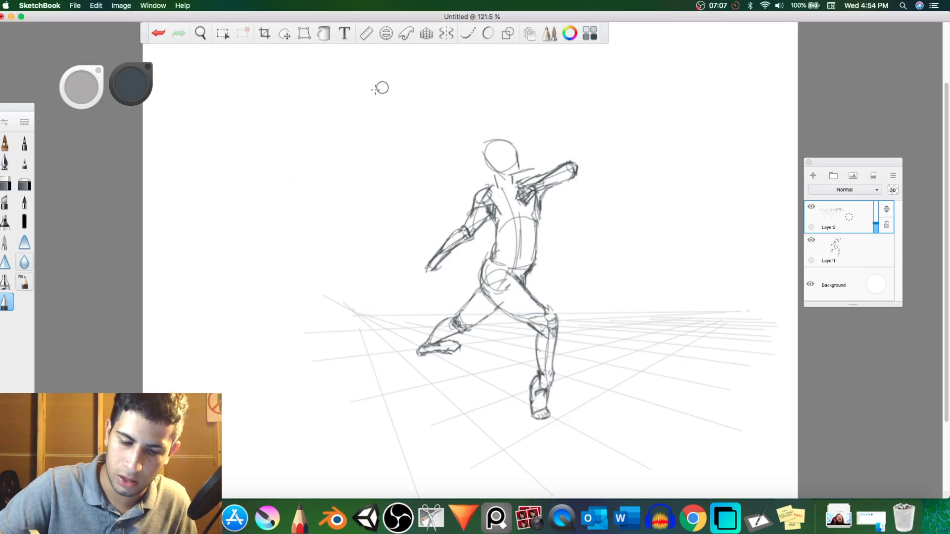
Lasso the lower contour of the rear foot on Layer1 and nudge it down slightly to widen the foot.
left_click(289, 36)
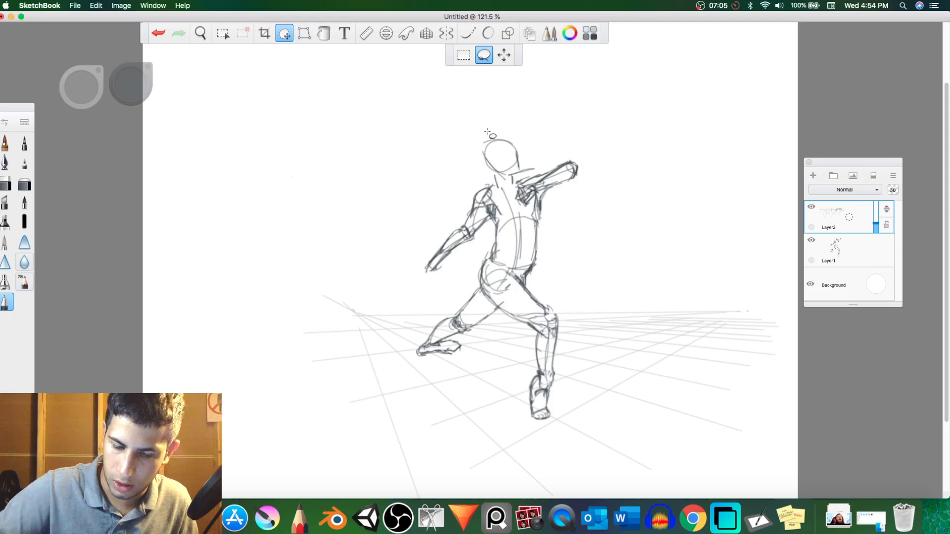
left_click(836, 250)
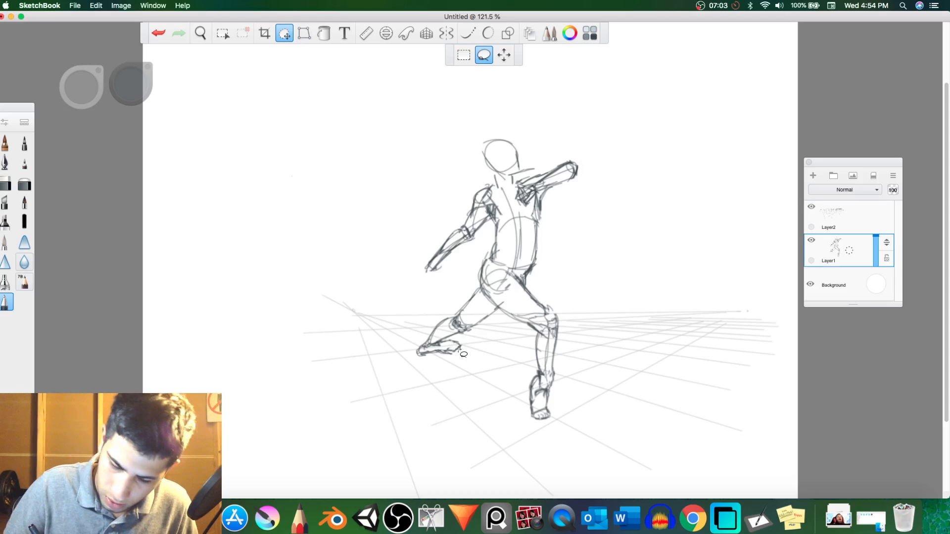
mouse_move(460, 345)
left_mouse_down()
mouse_move(417, 355)
mouse_move(429, 374)
mouse_move(461, 381)
mouse_move(481, 342)
left_mouse_up()
mouse_move(473, 390)
left_mouse_down()
mouse_move(491, 424)
mouse_move(524, 417)
mouse_move(519, 396)
mouse_move(534, 433)
mouse_move(553, 433)
left_mouse_up()
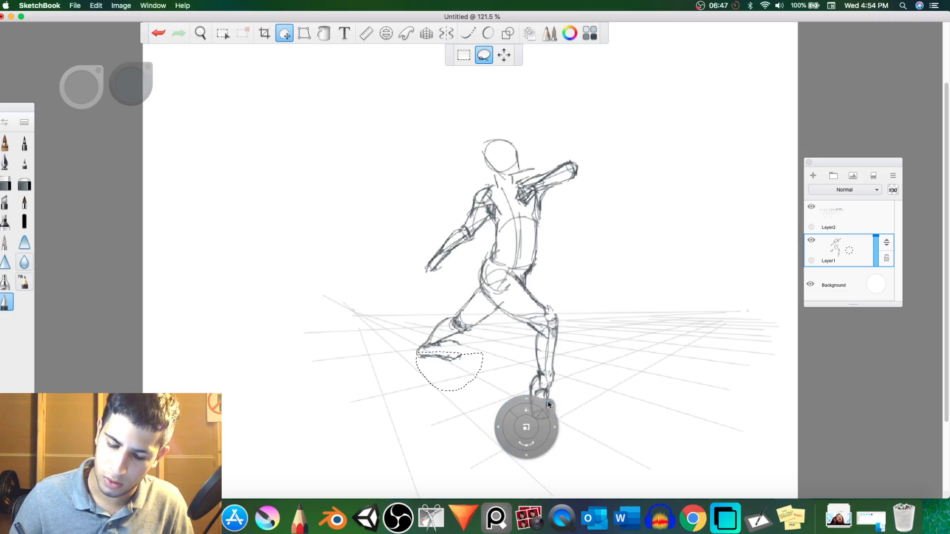
left_click(549, 411)
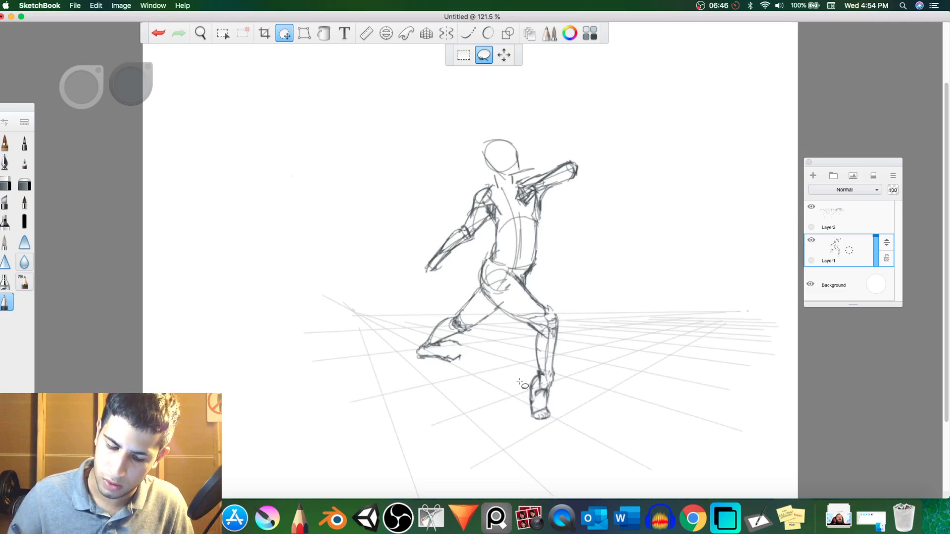
left_click(284, 34)
Clean up and redraw the toe end of the rear foot to close its widened outline.
left_click_drag(457, 346, 451, 341)
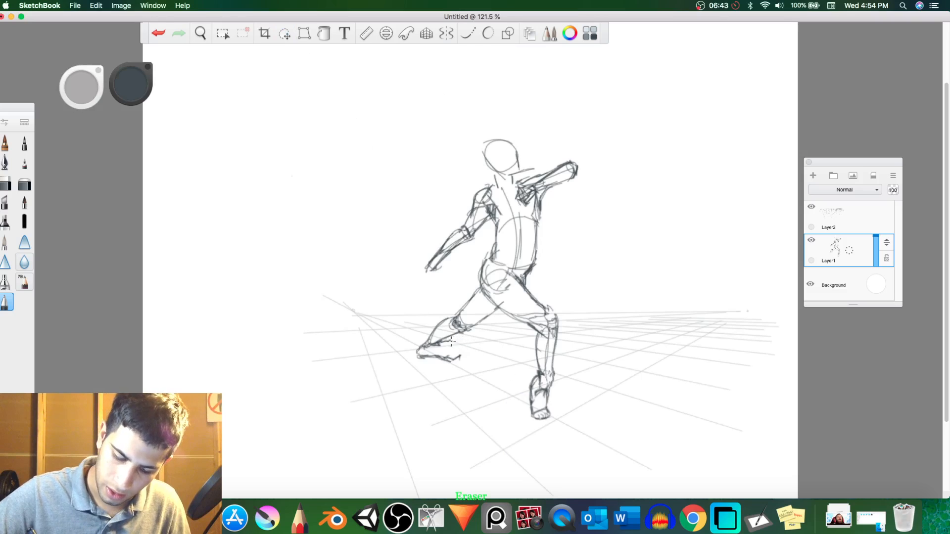
key("e")
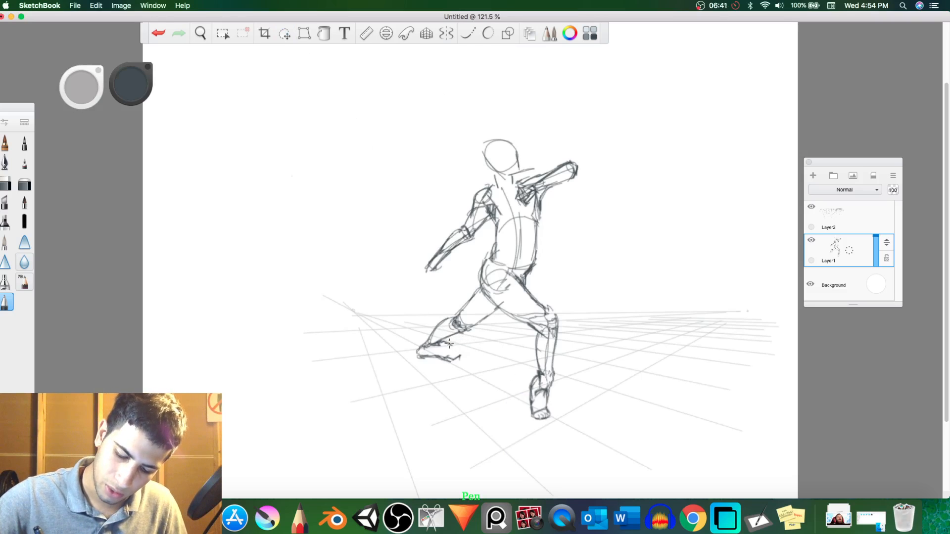
mouse_move(459, 352)
left_mouse_down()
mouse_move(452, 360)
mouse_move(449, 345)
left_mouse_up()
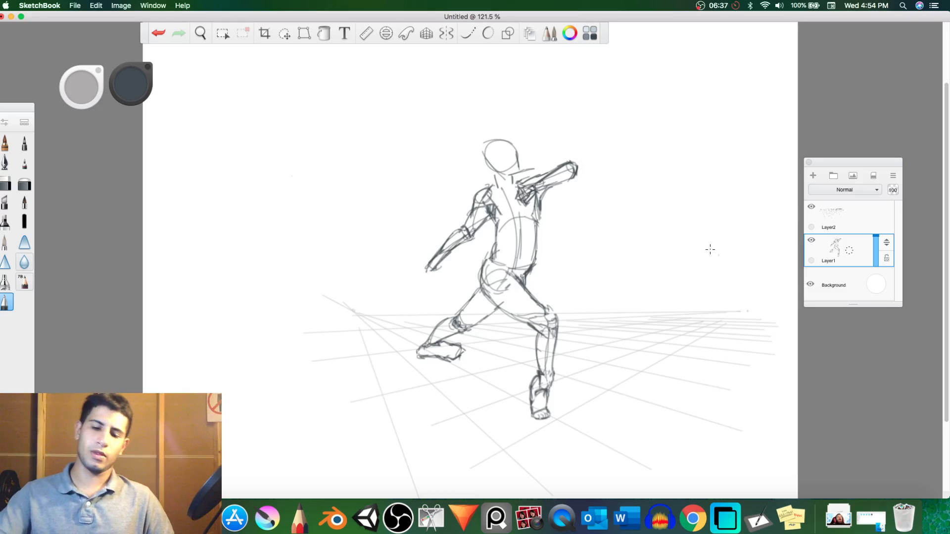
Lower the figure sketch layer's opacity to about 34%, and add a new layer above it with the inking pen selected.
left_click_drag(874, 237, 874, 257)
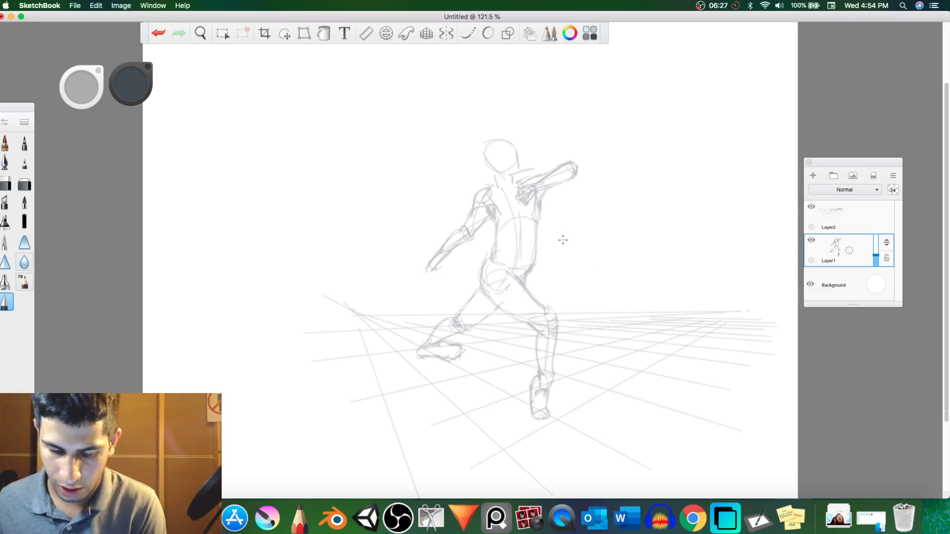
scroll(564, 241, "up", 8)
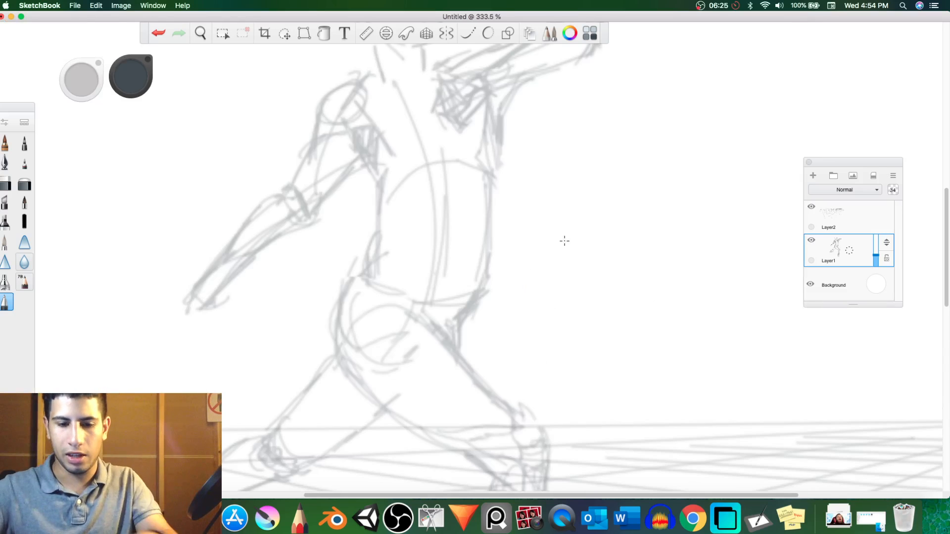
key("space")
left_click_drag(566, 218, 667, 474)
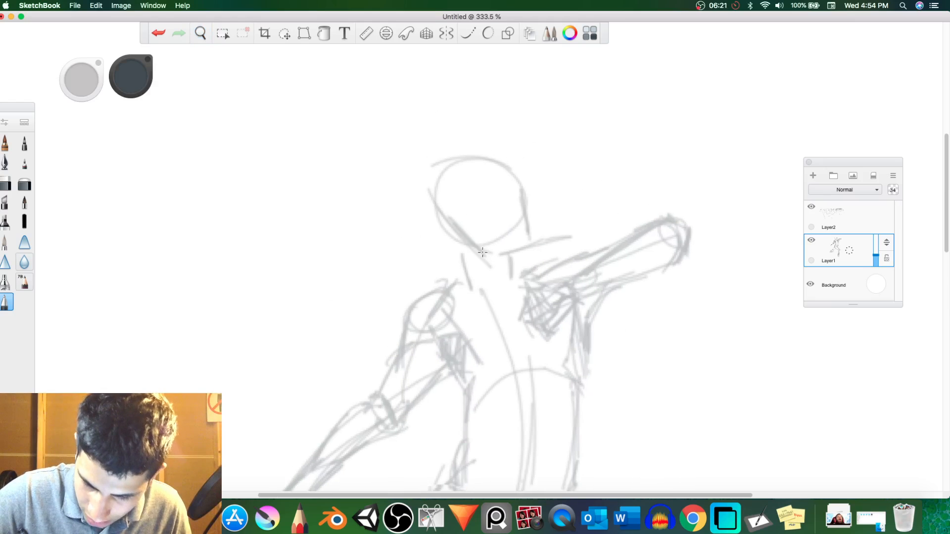
left_click(813, 176)
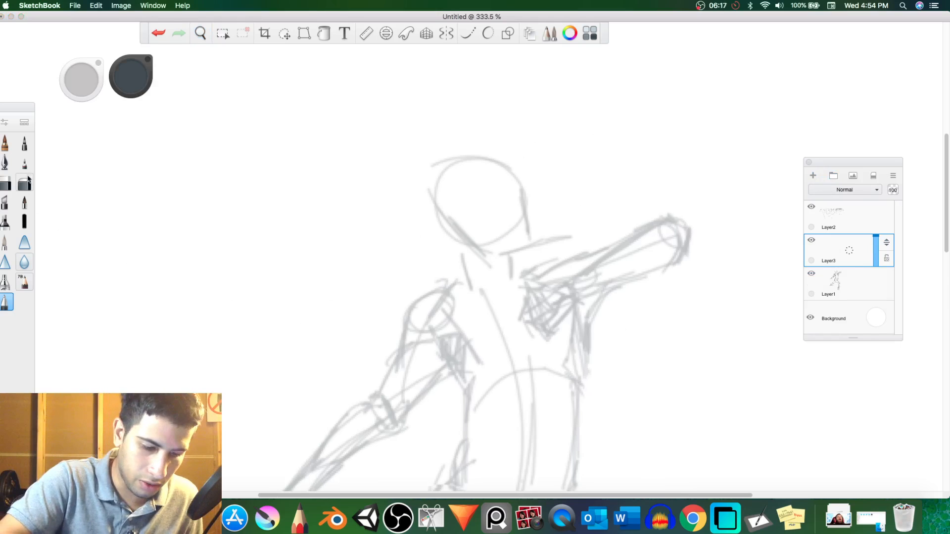
left_click(6, 162)
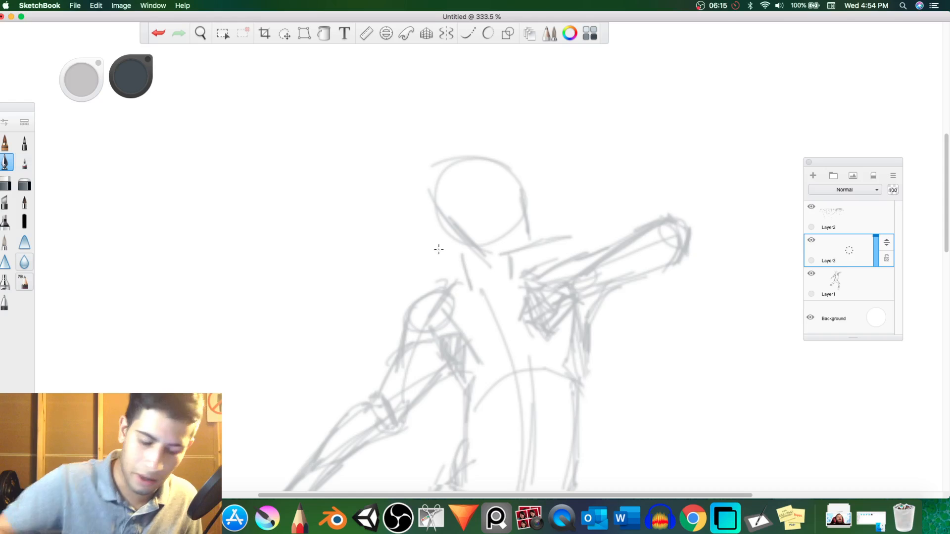
Ink the jawline and the face profile with nose, lips, chin and brow over the head sketch, trimming the overlong chin line.
mouse_move(452, 214)
left_mouse_down()
mouse_move(488, 255)
mouse_move(542, 237)
left_mouse_up()
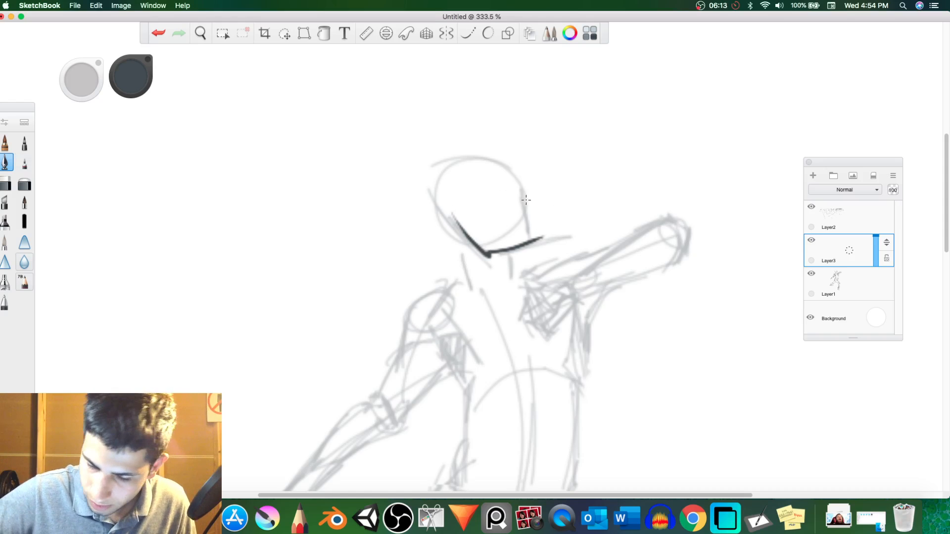
mouse_move(518, 200)
left_mouse_down()
mouse_move(515, 193)
mouse_move(527, 229)
left_mouse_up()
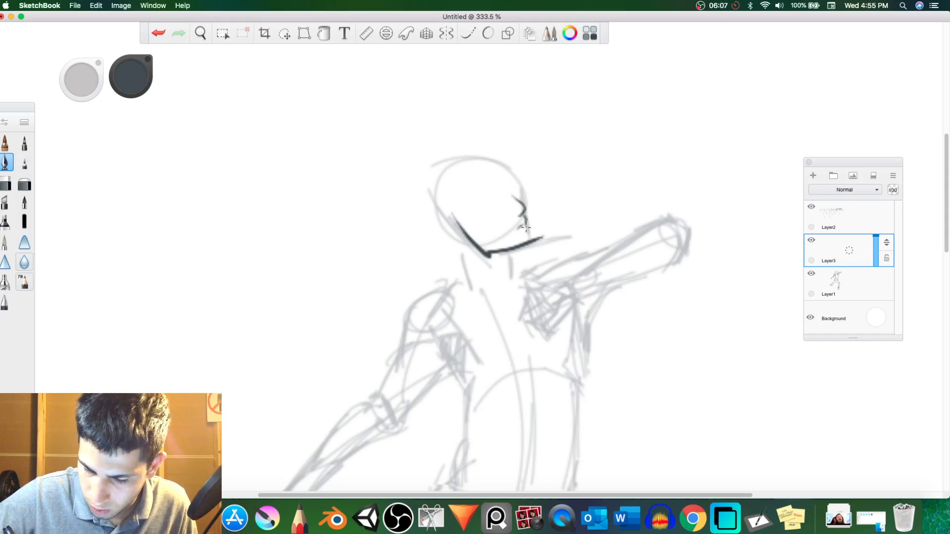
key("e")
mouse_move(544, 237)
left_mouse_down()
mouse_move(539, 256)
mouse_move(534, 185)
mouse_move(531, 243)
left_mouse_up()
key("e")
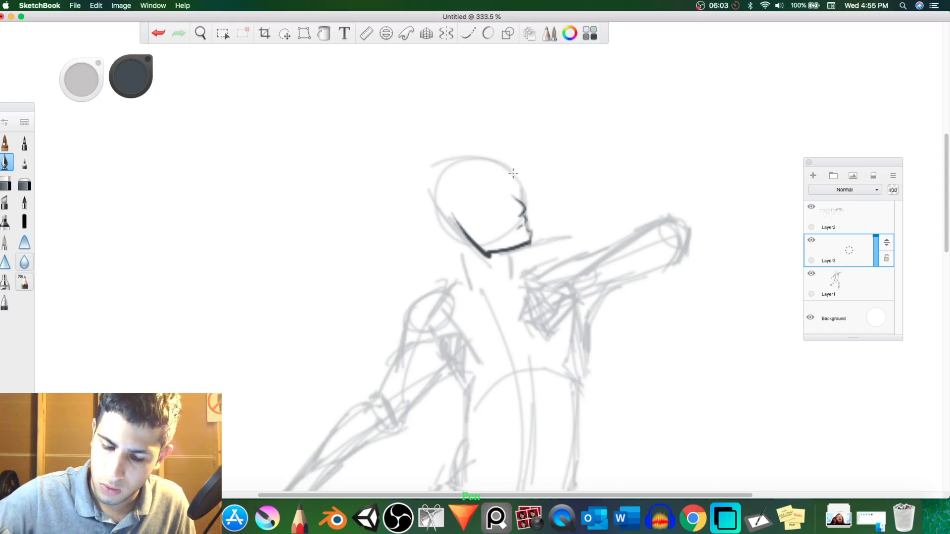
left_click_drag(519, 198, 517, 188)
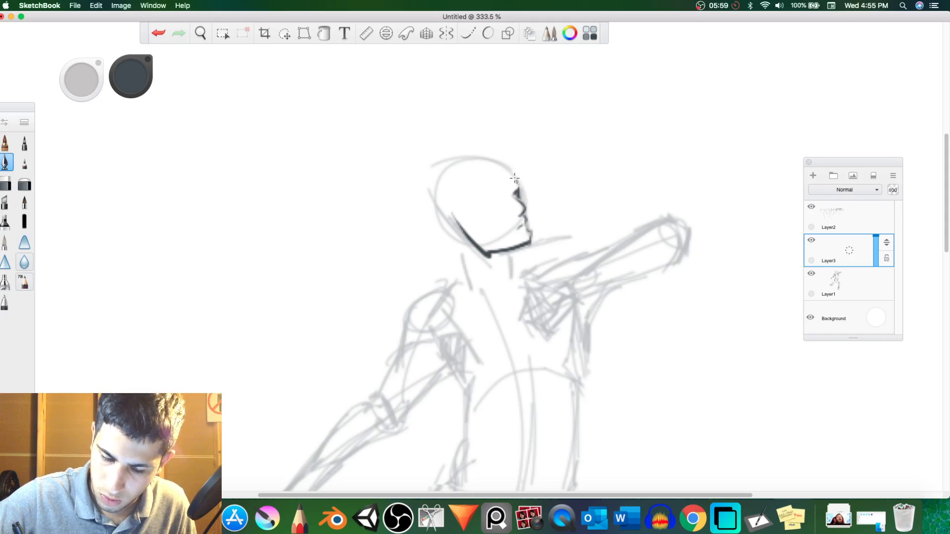
Ink the eye, eyebrow and ear, and add the stubble beard, hairline and rounded skull outline.
mouse_move(489, 208)
left_mouse_down()
mouse_move(501, 199)
mouse_move(507, 207)
mouse_move(462, 229)
mouse_move(485, 257)
mouse_move(520, 253)
left_mouse_up()
mouse_move(458, 231)
left_mouse_down()
mouse_move(479, 245)
mouse_move(460, 221)
mouse_move(472, 227)
mouse_move(463, 239)
left_mouse_up()
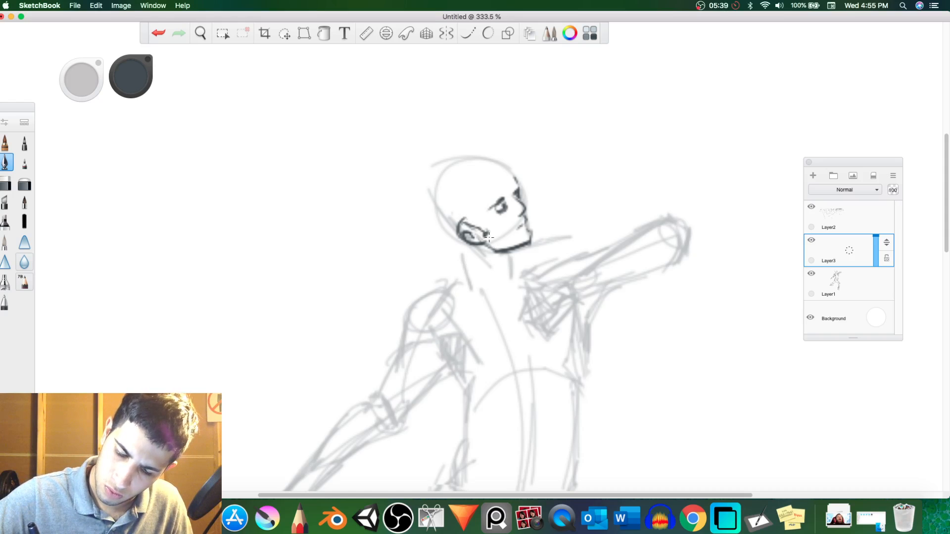
mouse_move(489, 238)
left_mouse_down()
mouse_move(524, 244)
mouse_move(527, 234)
mouse_move(465, 219)
mouse_move(469, 185)
mouse_move(475, 211)
mouse_move(503, 171)
mouse_move(490, 189)
mouse_move(513, 176)
mouse_move(458, 152)
mouse_move(434, 175)
mouse_move(436, 230)
mouse_move(457, 236)
left_mouse_up()
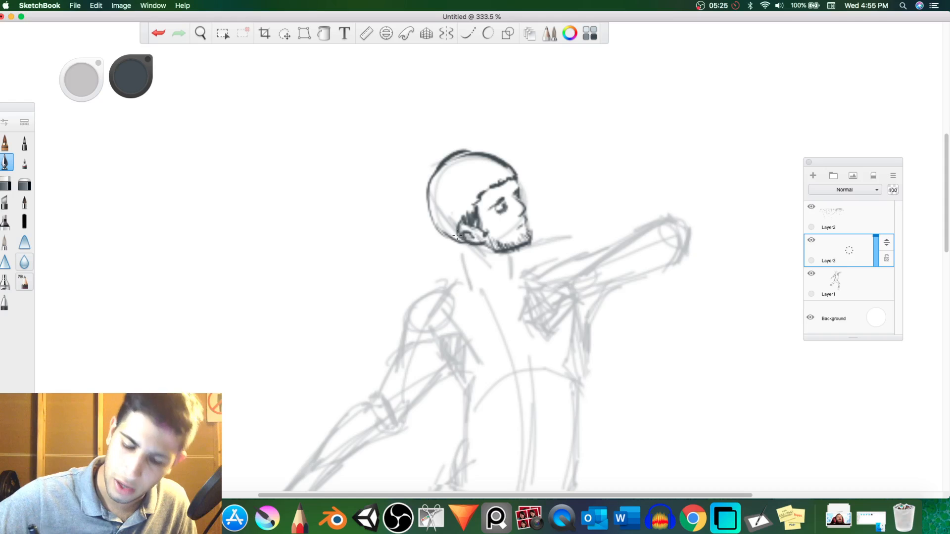
Erase the rounded top of the skull and ink tall spiky hair locks in its place.
key("e")
mouse_move(512, 171)
left_mouse_down()
mouse_move(475, 150)
mouse_move(429, 193)
mouse_move(431, 221)
mouse_move(409, 143)
mouse_move(415, 128)
mouse_move(421, 164)
mouse_move(447, 159)
mouse_move(500, 109)
mouse_move(476, 135)
mouse_move(487, 166)
mouse_move(447, 183)
mouse_move(449, 204)
left_mouse_up()
key("e")
mouse_move(481, 170)
left_mouse_down()
mouse_move(515, 129)
mouse_move(505, 157)
mouse_move(517, 165)
left_mouse_up()
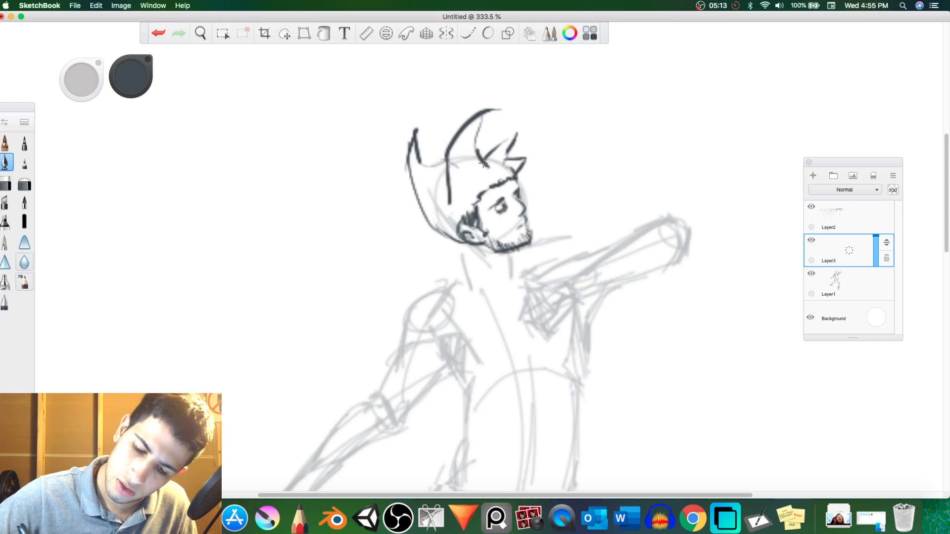
mouse_move(466, 194)
left_mouse_down()
mouse_move(482, 156)
mouse_move(492, 173)
mouse_move(480, 149)
mouse_move(465, 157)
mouse_move(479, 160)
mouse_move(460, 175)
mouse_move(461, 211)
left_mouse_up()
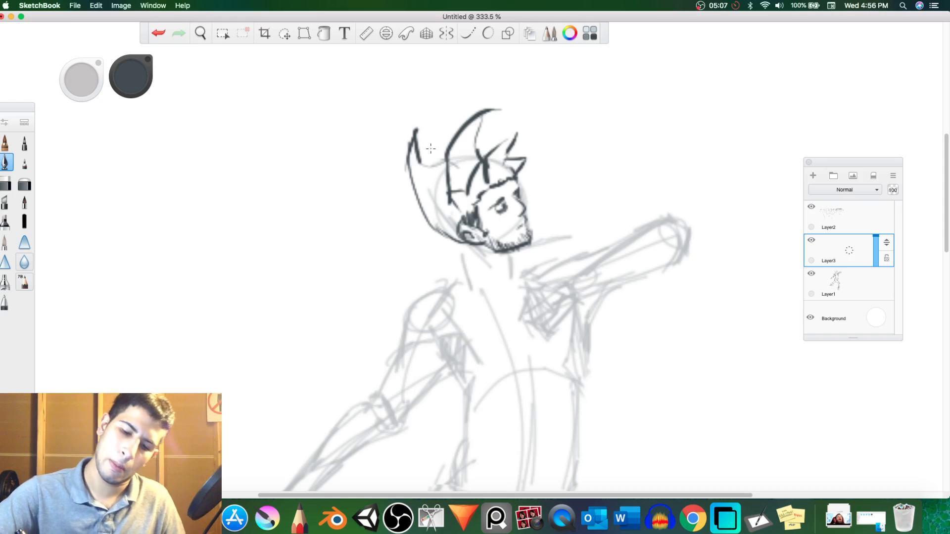
mouse_move(433, 163)
left_mouse_down()
mouse_move(422, 116)
mouse_move(455, 141)
left_mouse_up()
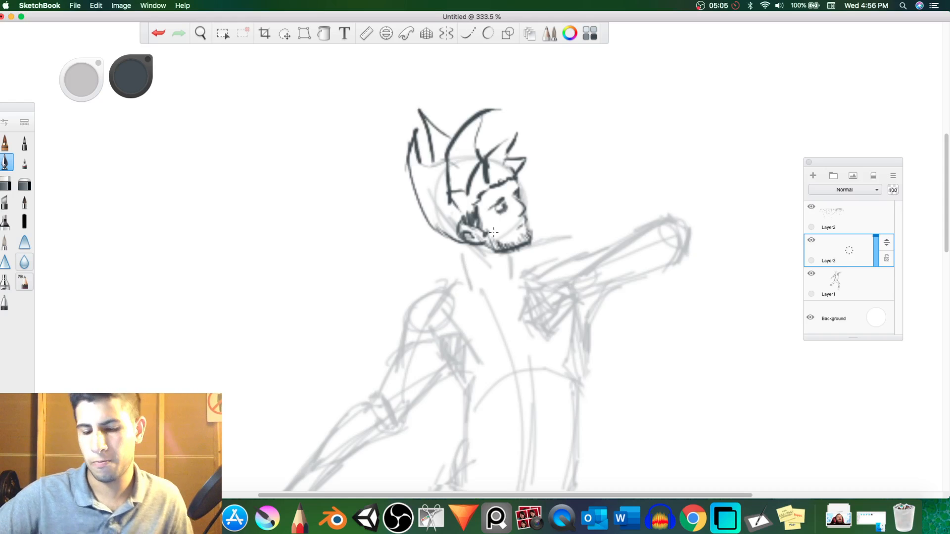
Ink both sides of the neck, a V-shaped shirt collar and the top lines of the two shoulders.
left_click_drag(464, 244, 470, 283)
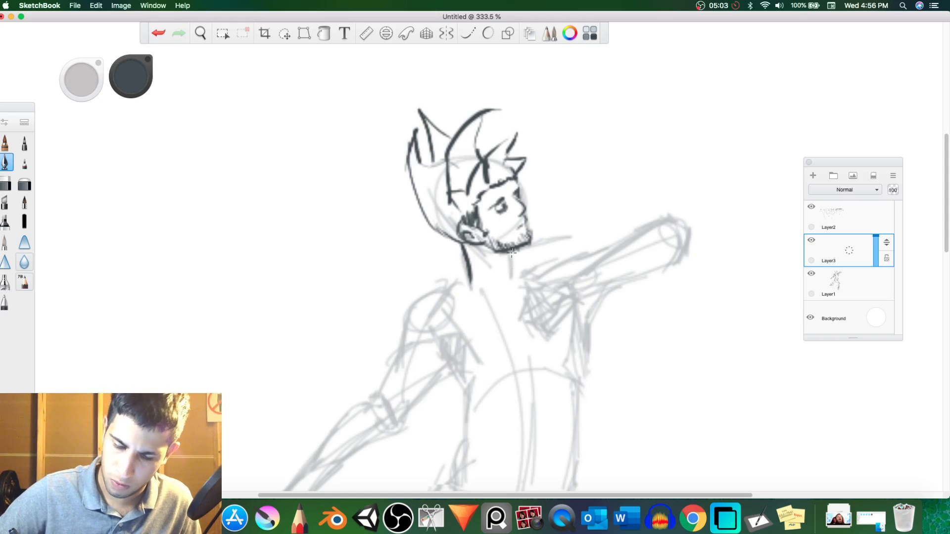
mouse_move(512, 252)
left_mouse_down()
mouse_move(513, 281)
mouse_move(492, 297)
mouse_move(512, 284)
mouse_move(486, 300)
mouse_move(506, 309)
left_mouse_up()
key("super+z")
left_click_drag(517, 278, 507, 311)
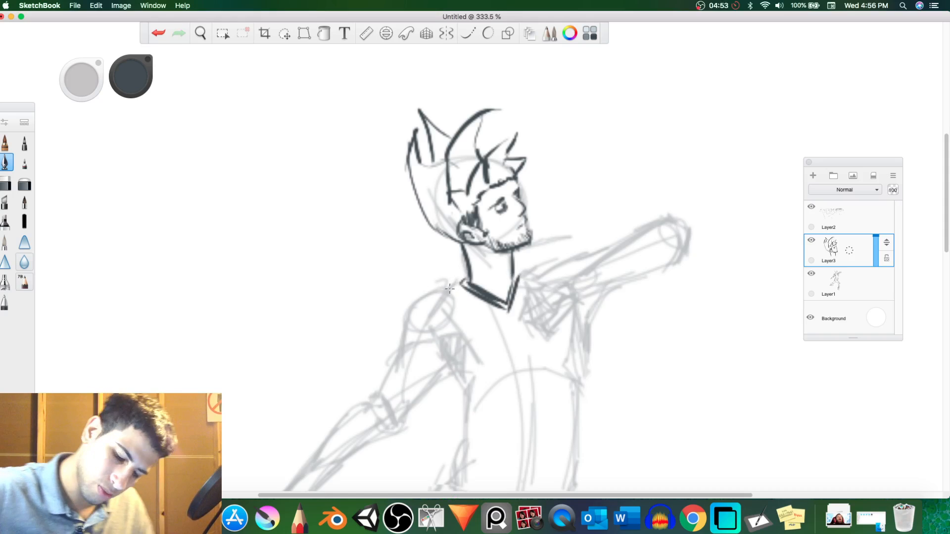
left_click_drag(420, 298, 460, 283)
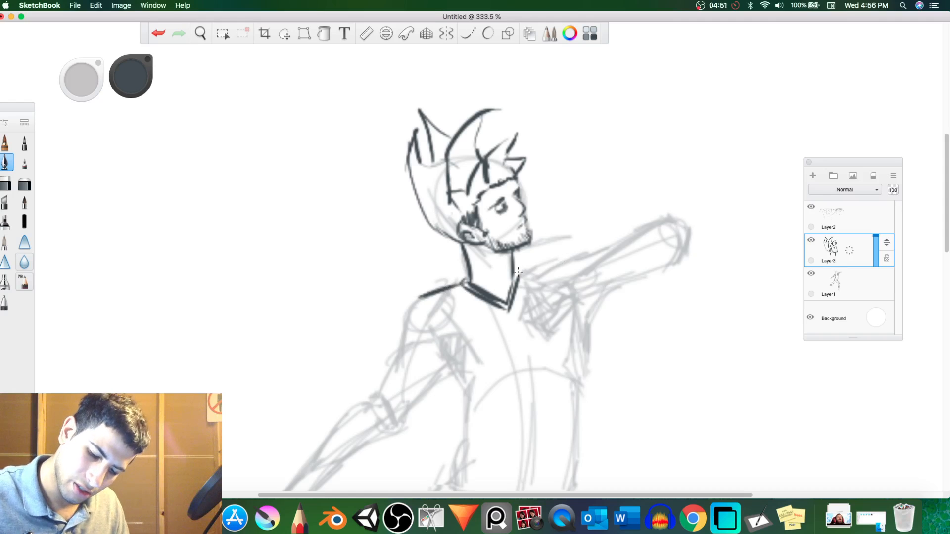
mouse_move(514, 273)
left_mouse_down()
mouse_move(549, 266)
mouse_move(439, 267)
mouse_move(436, 276)
left_mouse_up()
Ink the long rounded outline of the raised bent arm from elbow to wrist.
key("space")
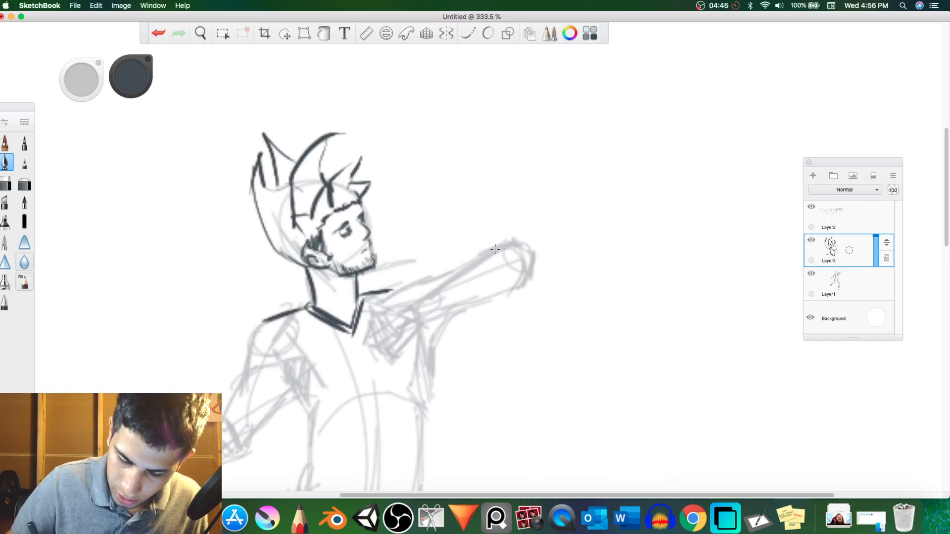
mouse_move(495, 249)
left_mouse_down()
mouse_move(412, 297)
mouse_move(426, 325)
mouse_move(418, 322)
mouse_move(512, 281)
left_mouse_up()
mouse_move(499, 249)
left_mouse_down()
mouse_move(514, 246)
mouse_move(520, 269)
mouse_move(423, 300)
left_mouse_up()
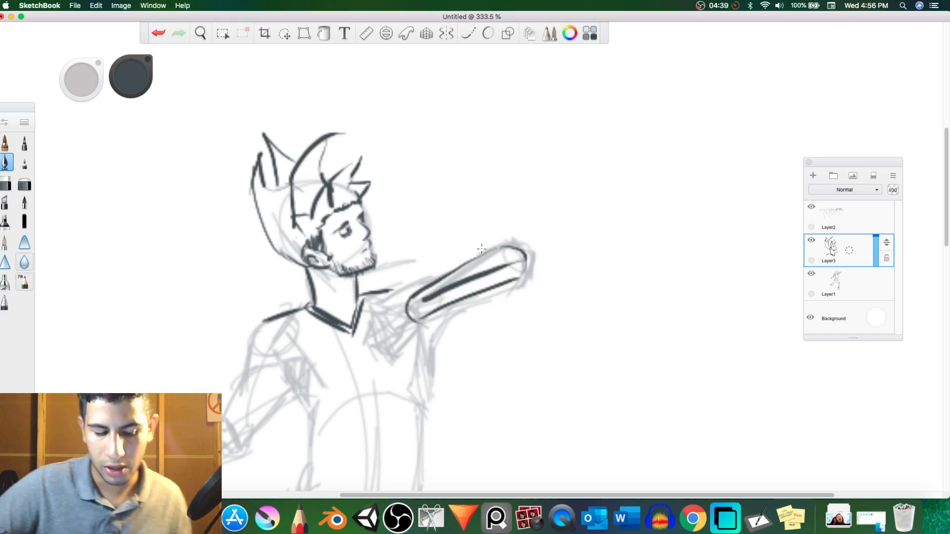
key("super+z")
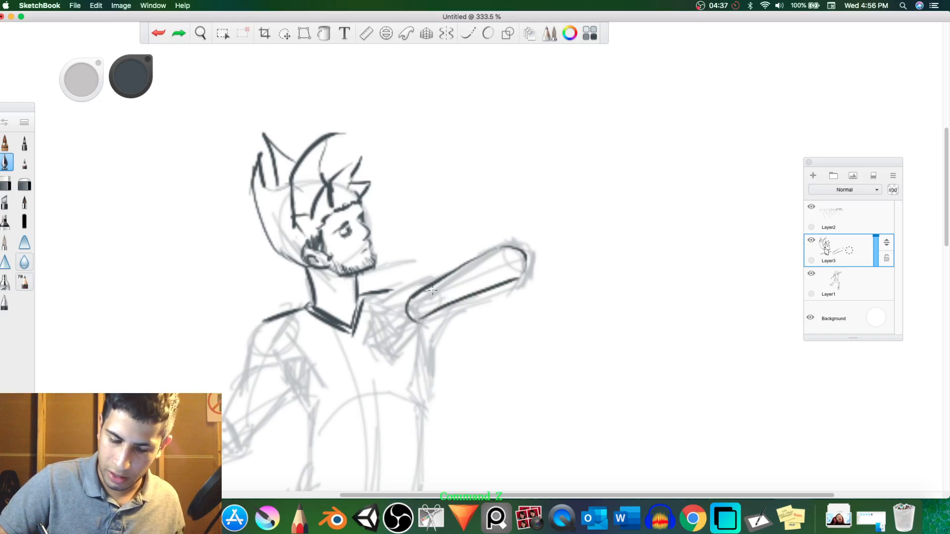
left_click_drag(433, 291, 519, 252)
key("super+z")
left_click_drag(457, 280, 517, 245)
key("super+z")
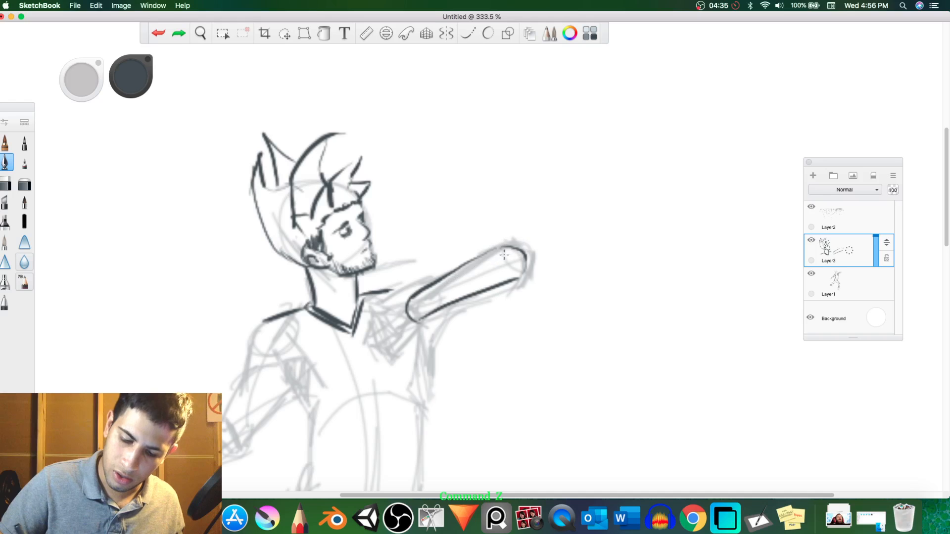
left_click_drag(436, 286, 528, 243)
key("super+z")
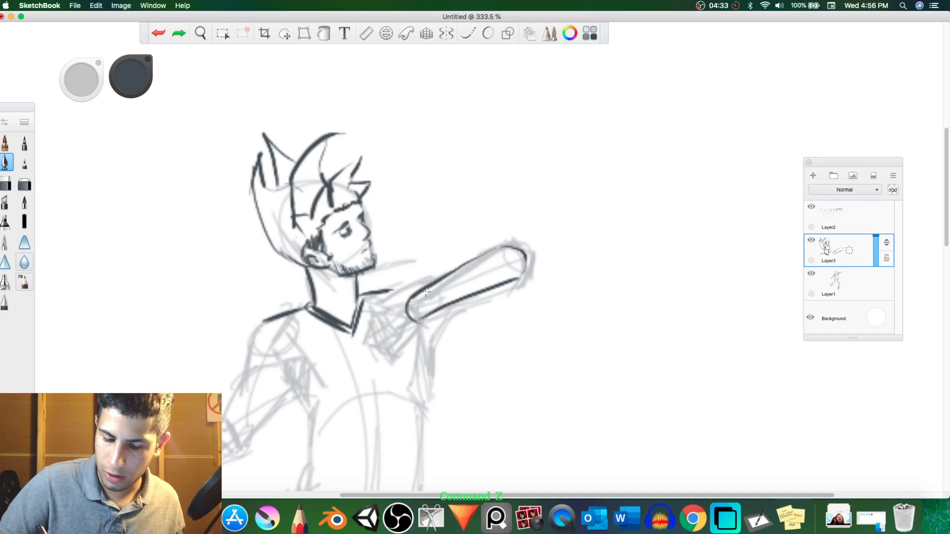
Ink a curved contour along the raised forearm to the elbow and extend the shoulder line to meet the arm.
left_click_drag(425, 292, 523, 263)
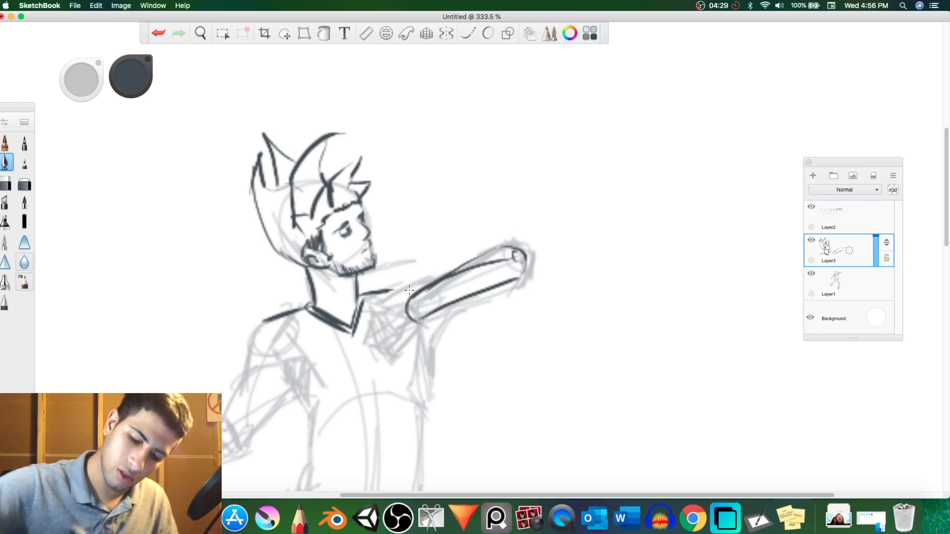
left_click_drag(391, 292, 415, 288)
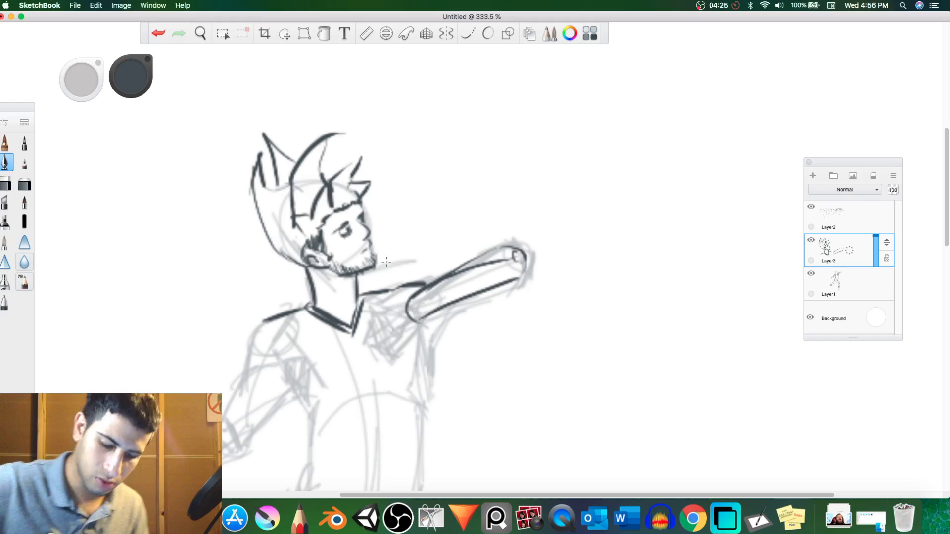
Ink the clenched hand in front of the chest and open the wrist end so it joins the forearm.
mouse_move(400, 312)
left_mouse_down()
mouse_move(373, 328)
mouse_move(388, 366)
mouse_move(372, 354)
mouse_move(391, 349)
mouse_move(381, 341)
left_mouse_up()
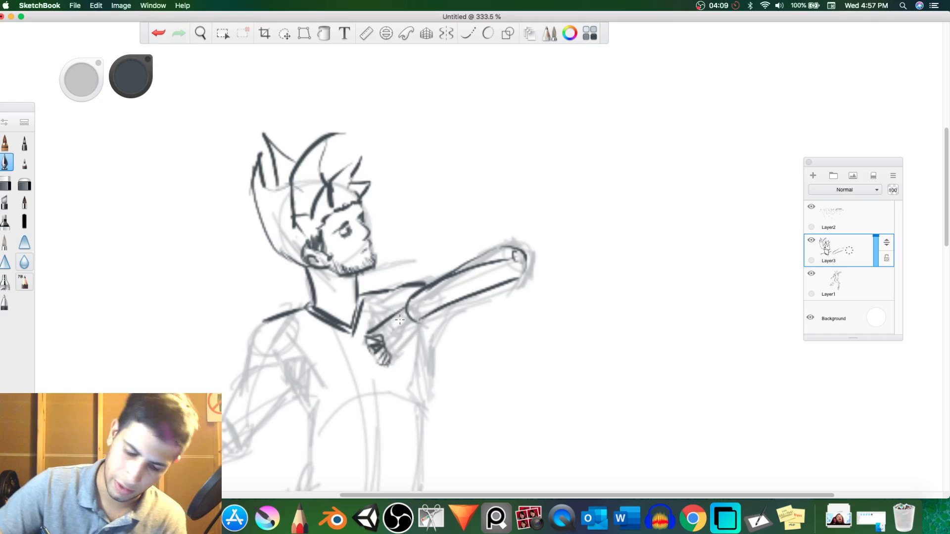
mouse_move(417, 328)
left_mouse_down()
mouse_move(388, 344)
mouse_move(403, 345)
mouse_move(390, 341)
mouse_move(395, 333)
mouse_move(405, 339)
mouse_move(389, 340)
mouse_move(402, 351)
mouse_move(402, 322)
mouse_move(392, 335)
mouse_move(410, 346)
mouse_move(387, 364)
left_mouse_up()
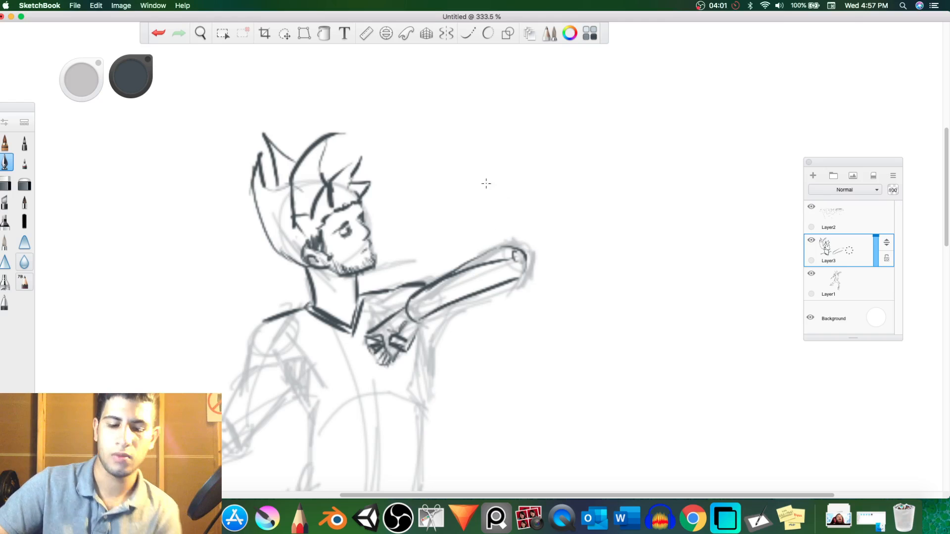
mouse_move(415, 321)
left_mouse_down()
mouse_move(418, 293)
mouse_move(396, 318)
mouse_move(421, 289)
mouse_move(425, 331)
mouse_move(415, 333)
mouse_move(430, 292)
mouse_move(414, 317)
left_mouse_up()
key("super+z")
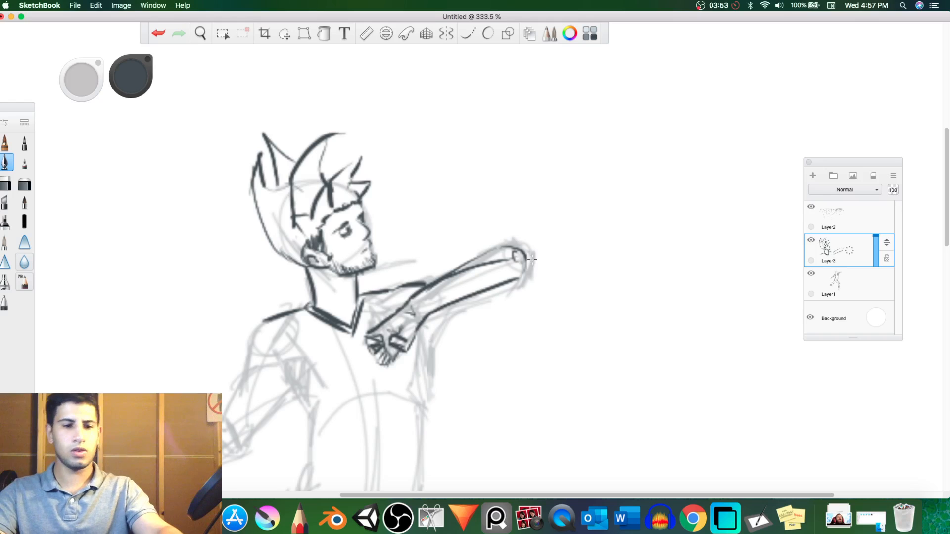
key("super+z")
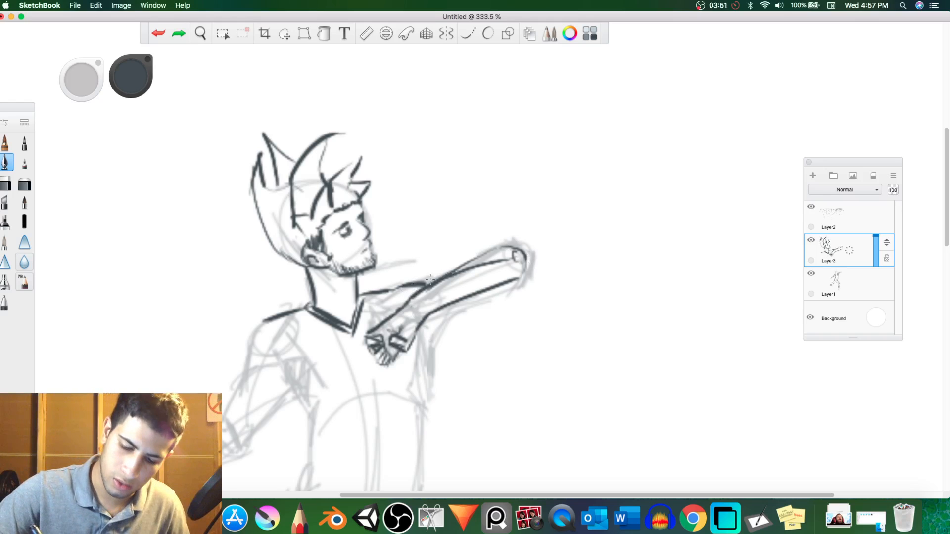
Ink the sleeve edge around the raised arm and diagonal shirt folds running from the armpit across the chest.
left_click_drag(420, 285, 449, 275)
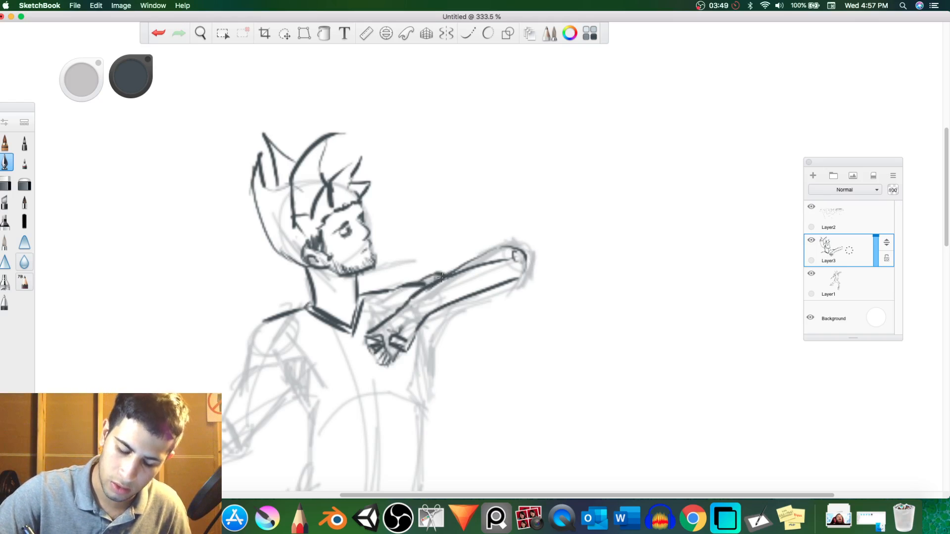
mouse_move(444, 316)
left_mouse_down()
mouse_move(451, 340)
mouse_move(451, 310)
mouse_move(452, 338)
mouse_move(384, 411)
left_mouse_up()
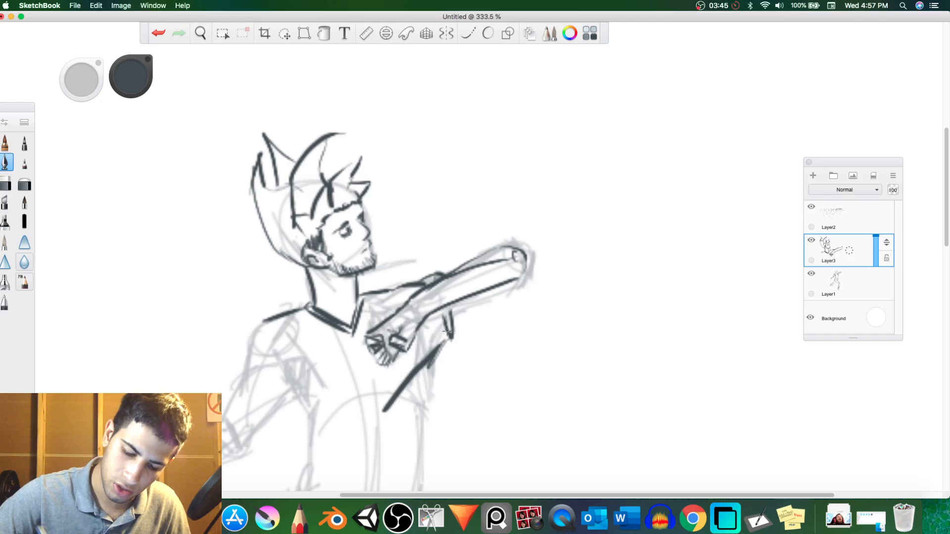
left_click_drag(439, 336, 350, 416)
left_click_drag(426, 365, 372, 488)
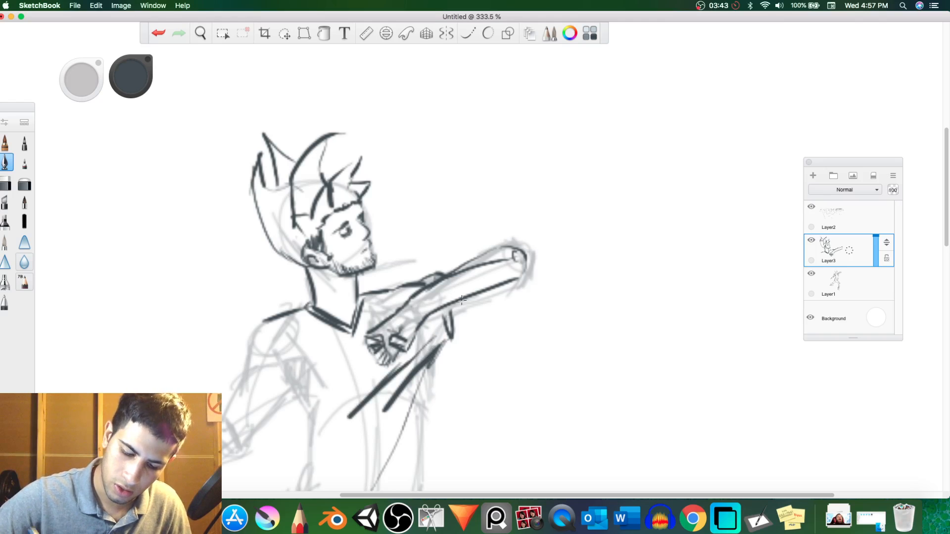
Ink the short sleeve on the trailing arm and the back edge of the shirt down to the waist.
key("space")
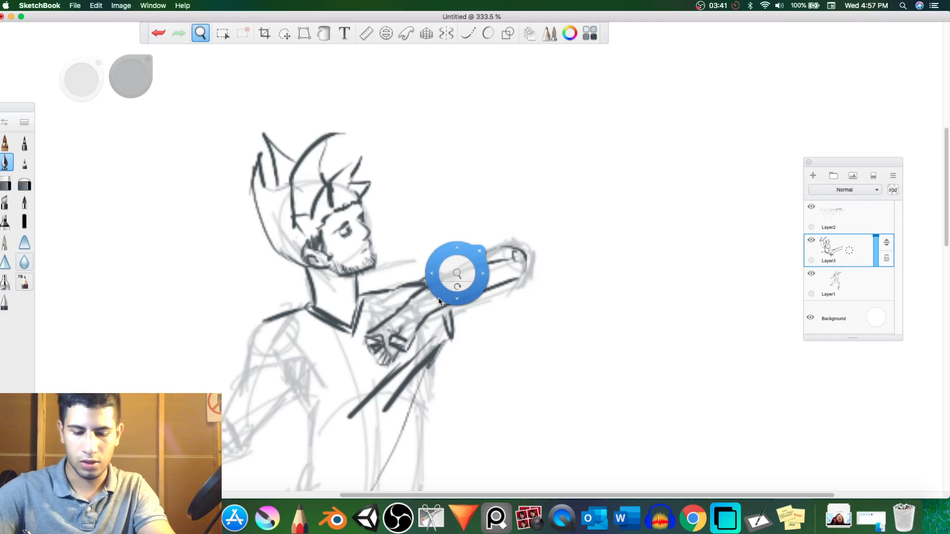
left_click_drag(442, 286, 418, 303)
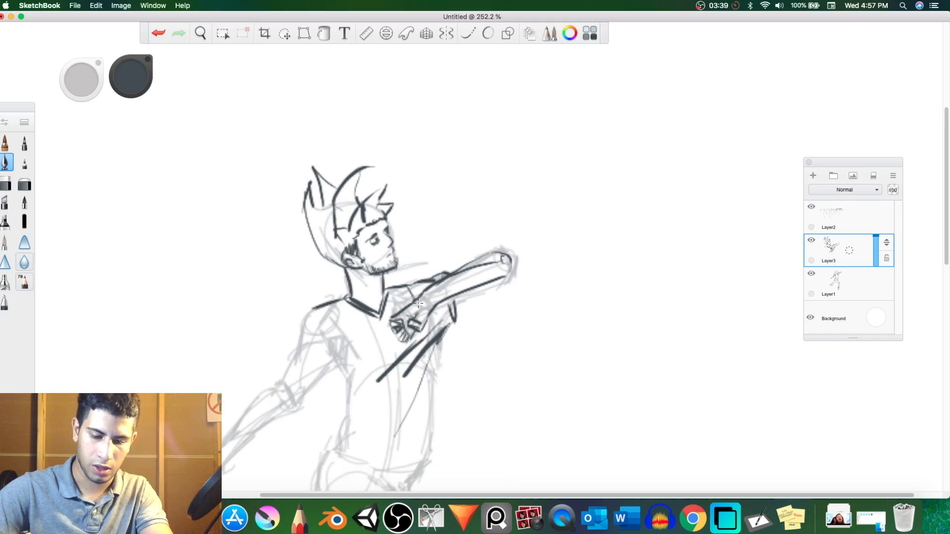
mouse_move(327, 313)
left_mouse_down()
mouse_move(342, 372)
mouse_move(326, 310)
mouse_move(339, 365)
left_mouse_up()
mouse_move(316, 308)
left_mouse_down()
mouse_move(285, 368)
mouse_move(317, 423)
mouse_move(339, 371)
mouse_move(316, 468)
mouse_move(359, 487)
left_mouse_up()
Ink the shirt's hem, front edge and waist bulge, and add a fold line beneath the trailing arm's armpit.
key("space")
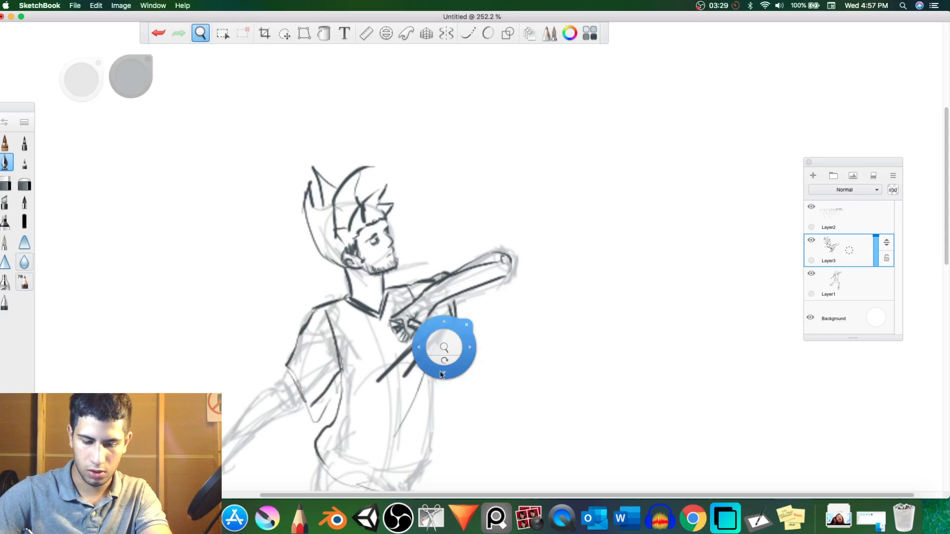
mouse_move(439, 345)
left_mouse_down()
mouse_move(439, 371)
mouse_move(425, 380)
mouse_move(456, 347)
mouse_move(438, 331)
left_mouse_up()
mouse_move(343, 383)
left_mouse_down()
mouse_move(393, 399)
mouse_move(412, 365)
mouse_move(410, 335)
mouse_move(374, 334)
left_mouse_up()
mouse_move(398, 366)
left_mouse_down()
mouse_move(371, 374)
mouse_move(346, 365)
left_mouse_up()
mouse_move(409, 365)
left_mouse_down()
mouse_move(407, 285)
mouse_move(416, 271)
left_mouse_up()
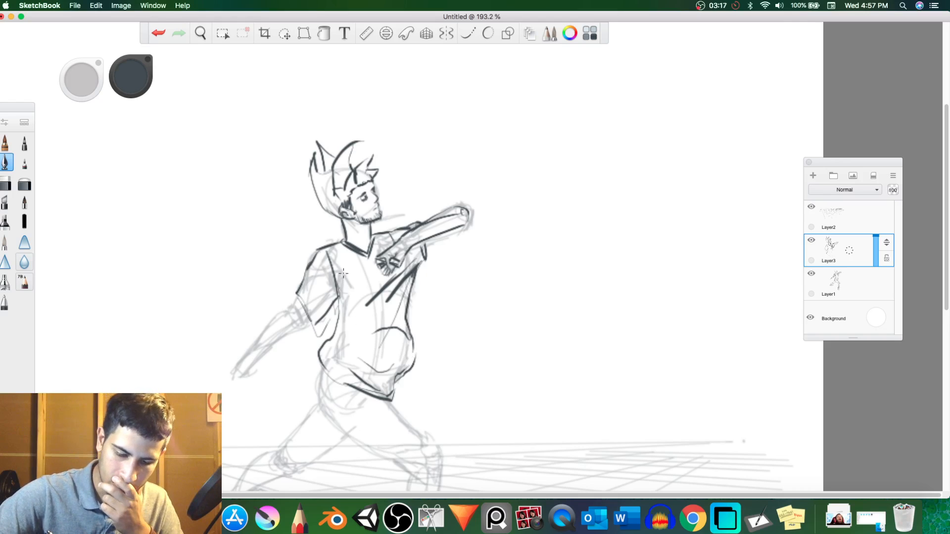
left_click_drag(343, 273, 360, 327)
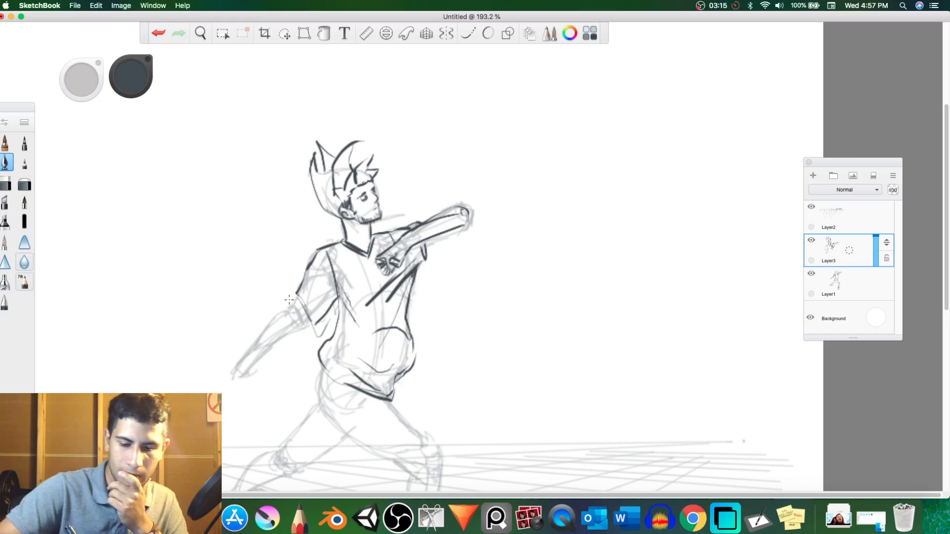
Ink the trailing arm's sleeve opening, forearm and hand with extended fingers.
mouse_move(300, 299)
left_mouse_down()
mouse_move(315, 330)
mouse_move(287, 313)
mouse_move(297, 322)
mouse_move(262, 333)
mouse_move(238, 366)
mouse_move(292, 327)
mouse_move(299, 332)
mouse_move(286, 340)
mouse_move(314, 326)
left_mouse_up()
left_click_drag(244, 360, 228, 372)
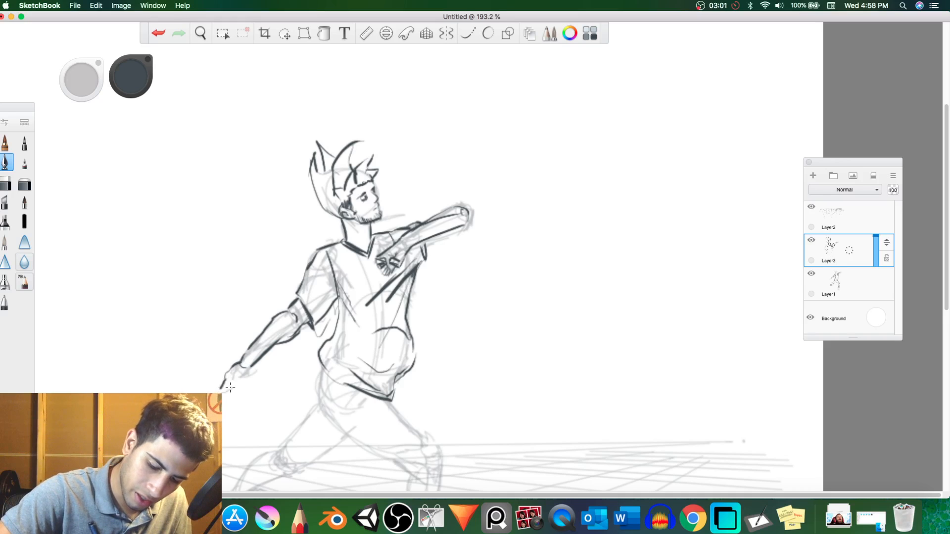
mouse_move(236, 374)
left_mouse_down()
mouse_move(246, 357)
mouse_move(221, 389)
left_mouse_up()
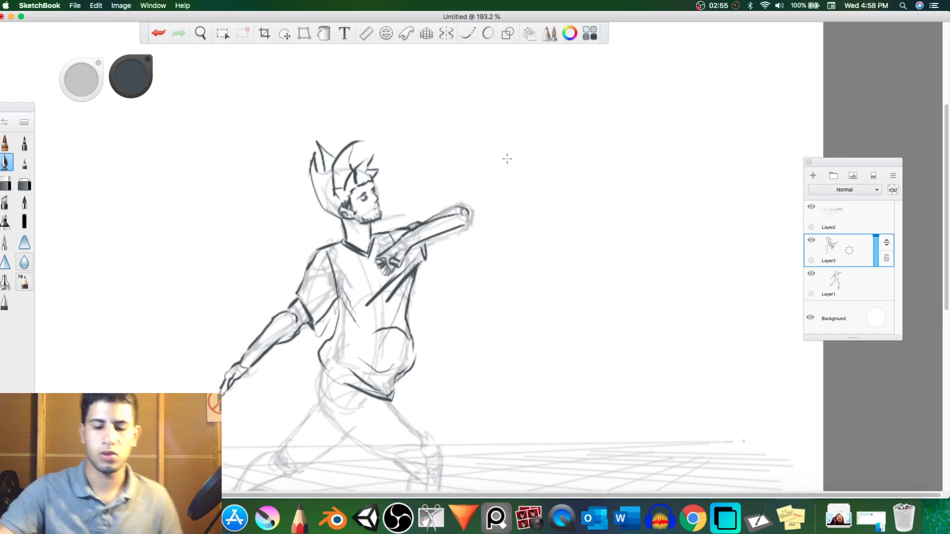
key("space")
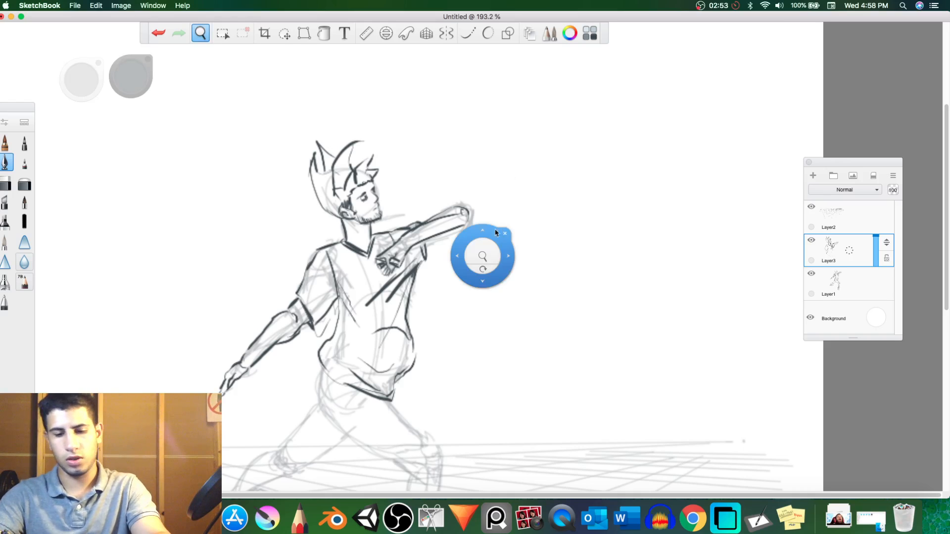
left_click_drag(483, 257, 473, 278)
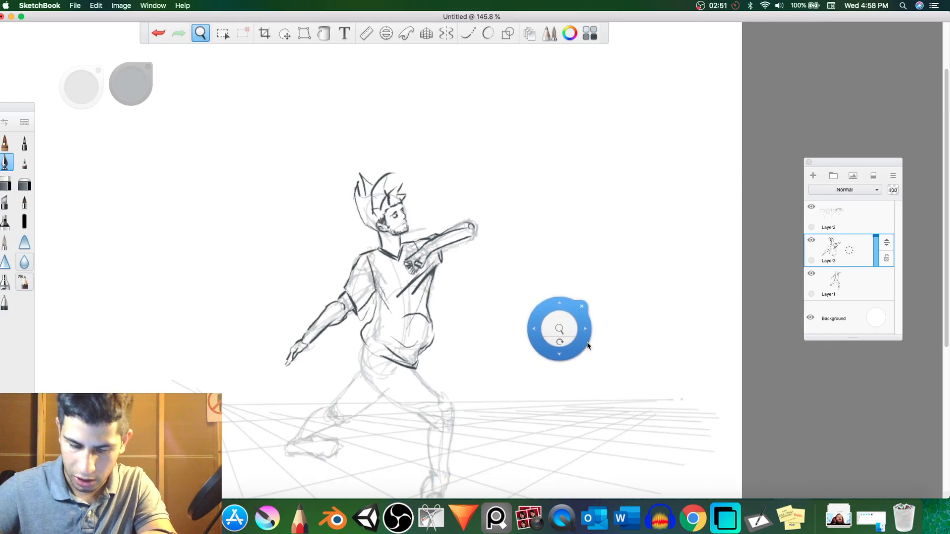
Darken the shirt's front edge from the belly bulge down to the hem.
left_click_drag(583, 344, 605, 246)
left_click_drag(524, 224, 538, 193)
left_click_drag(432, 253, 419, 274)
mouse_move(437, 230)
left_mouse_down()
mouse_move(427, 292)
mouse_move(410, 278)
mouse_move(432, 243)
mouse_move(425, 291)
mouse_move(433, 246)
mouse_move(420, 277)
mouse_move(429, 247)
mouse_move(410, 254)
mouse_move(433, 258)
left_mouse_up()
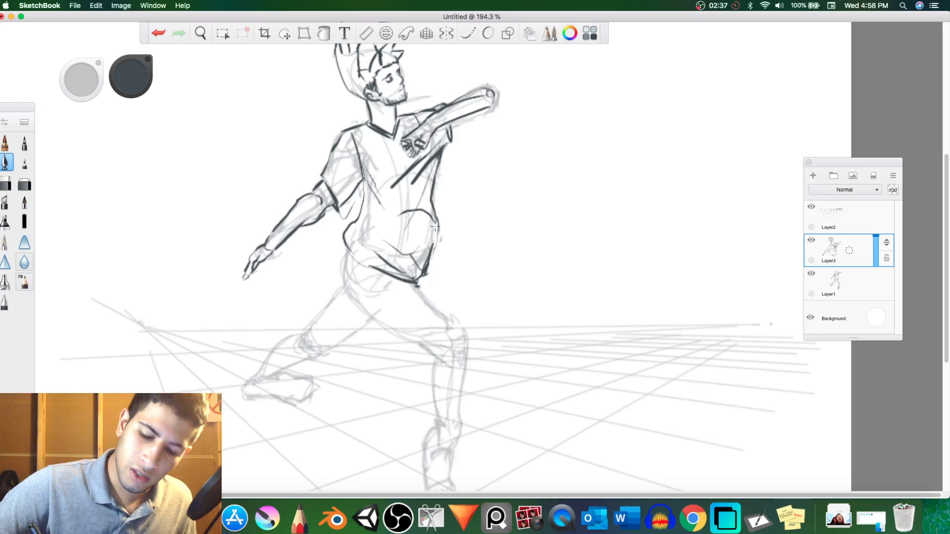
left_click_drag(438, 220, 421, 276)
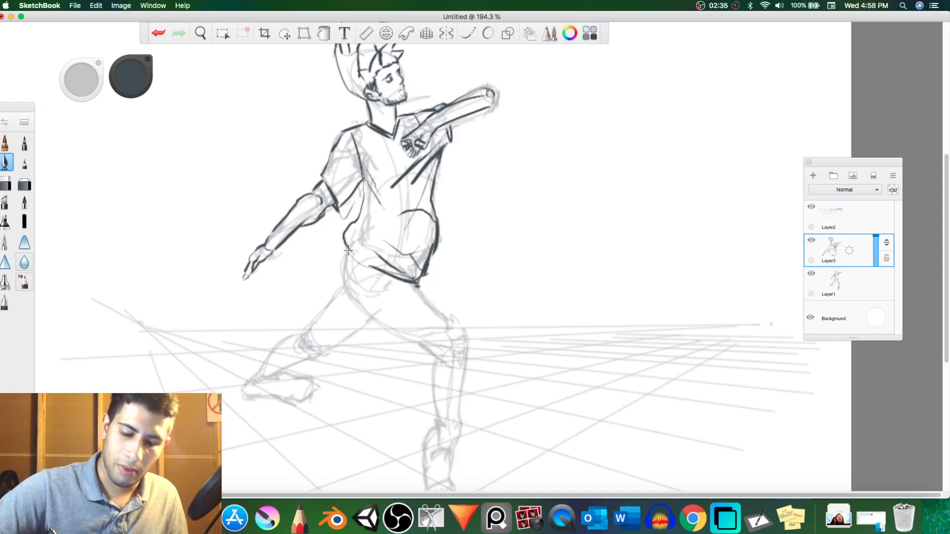
Ink the trousers' seat, the underside of the front thigh and the folds behind the bent knee.
mouse_move(346, 247)
left_mouse_down()
mouse_move(338, 286)
mouse_move(411, 340)
left_mouse_up()
left_click_drag(371, 277, 404, 296)
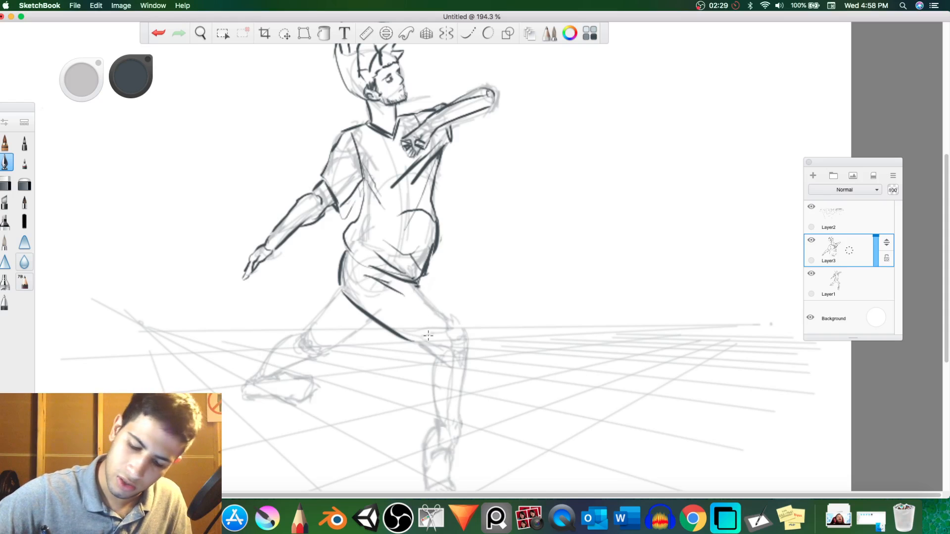
mouse_move(417, 340)
left_mouse_down()
mouse_move(442, 346)
mouse_move(419, 343)
mouse_move(436, 360)
mouse_move(461, 357)
mouse_move(444, 359)
mouse_move(451, 346)
mouse_move(434, 354)
mouse_move(431, 371)
mouse_move(445, 382)
mouse_move(431, 365)
left_mouse_up()
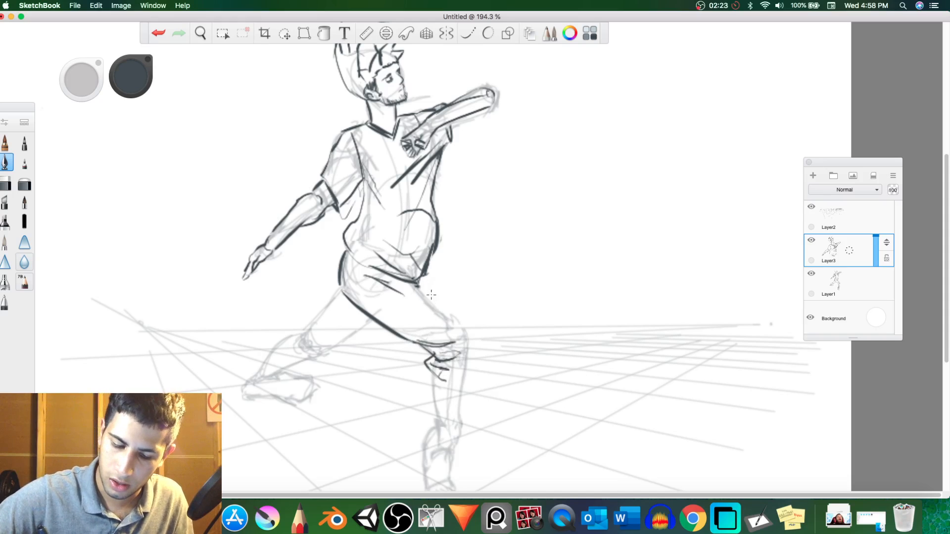
Ink the front thigh's upper edge, knee and calf folds, and add crease lines just beneath the shirt hem.
mouse_move(422, 286)
left_mouse_down()
mouse_move(471, 342)
mouse_move(450, 398)
left_mouse_up()
left_click_drag(471, 366, 439, 407)
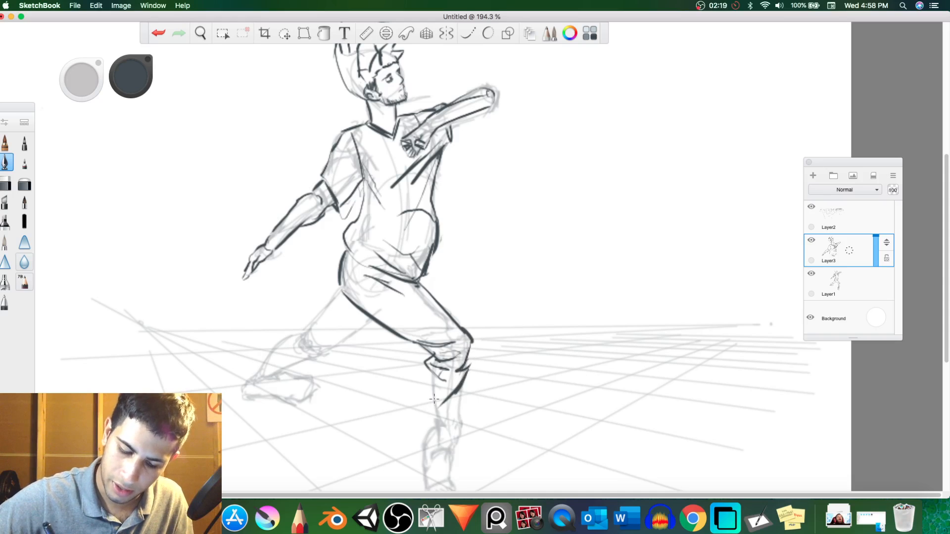
mouse_move(429, 371)
left_mouse_down()
mouse_move(422, 392)
mouse_move(424, 383)
mouse_move(450, 406)
left_mouse_up()
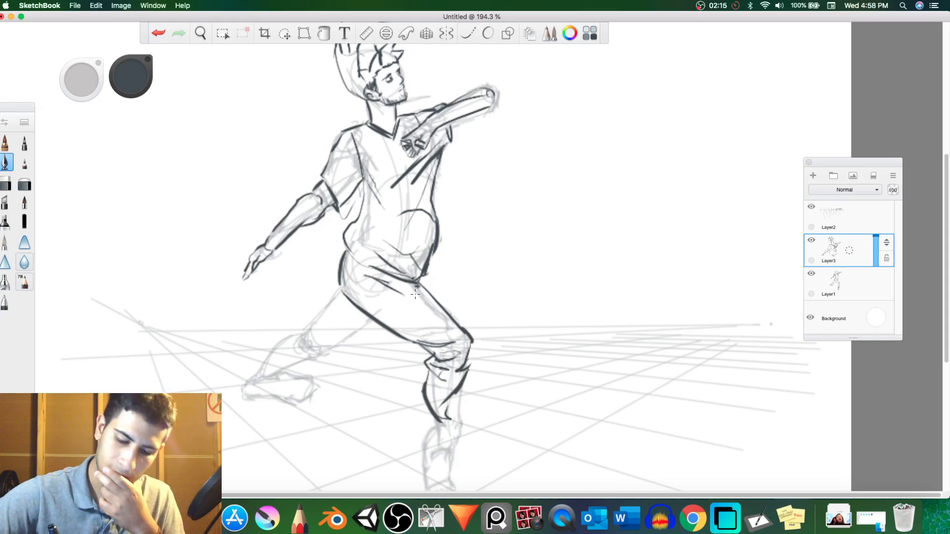
mouse_move(394, 282)
left_mouse_down()
mouse_move(435, 301)
mouse_move(425, 289)
left_mouse_up()
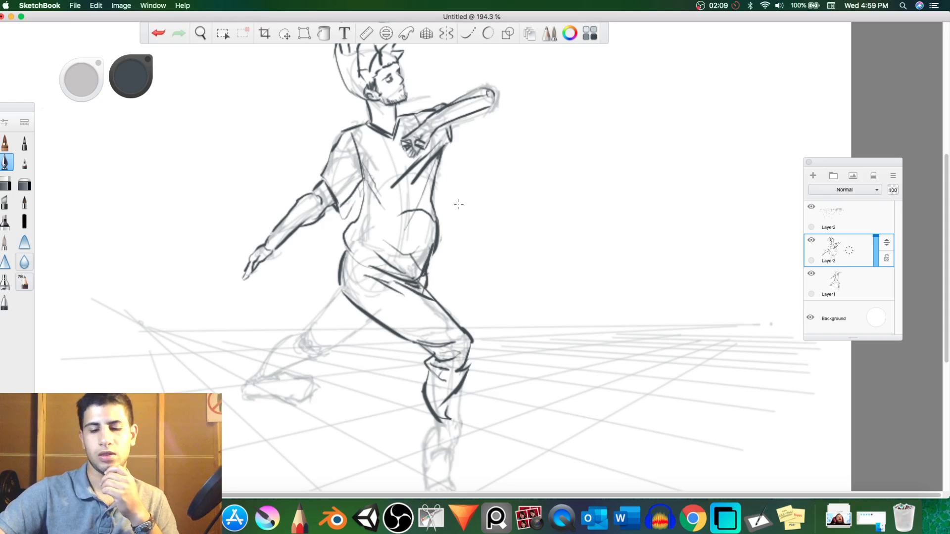
left_click_drag(433, 293, 419, 284)
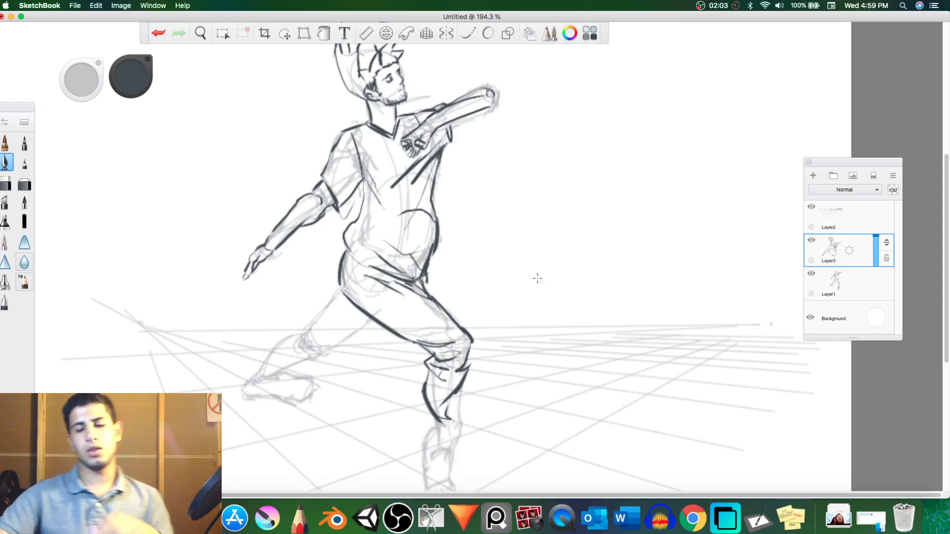
Ink the front leg's lower trouser section, with shin folds and a rounded cuff above the ankle.
key("space")
left_click_drag(522, 292, 546, 141)
mouse_move(467, 267)
left_mouse_down()
mouse_move(464, 296)
mouse_move(469, 262)
mouse_move(470, 297)
mouse_move(462, 319)
left_mouse_up()
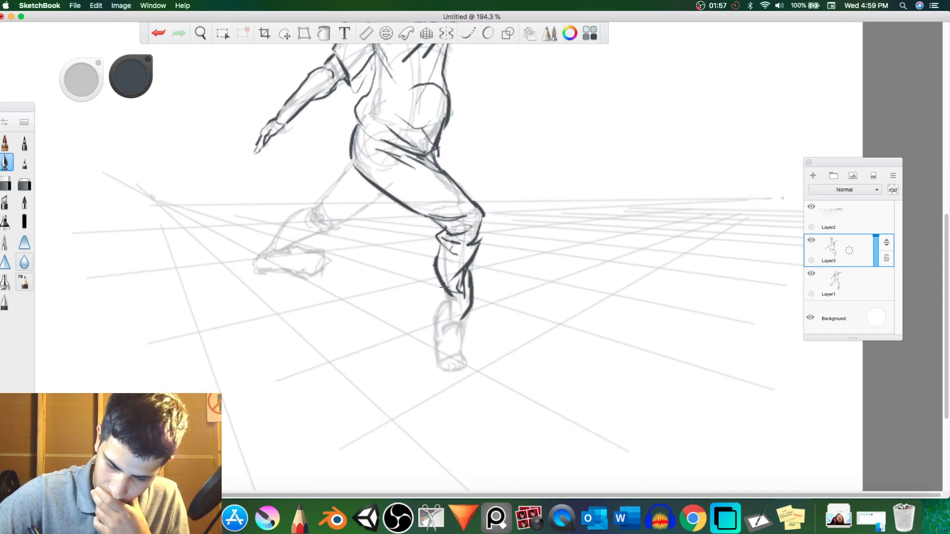
mouse_move(444, 288)
left_mouse_down()
mouse_move(436, 302)
mouse_move(446, 314)
mouse_move(467, 307)
mouse_move(440, 277)
mouse_move(448, 292)
mouse_move(442, 299)
mouse_move(438, 289)
mouse_move(440, 303)
mouse_move(451, 310)
mouse_move(438, 293)
mouse_move(450, 293)
left_mouse_up()
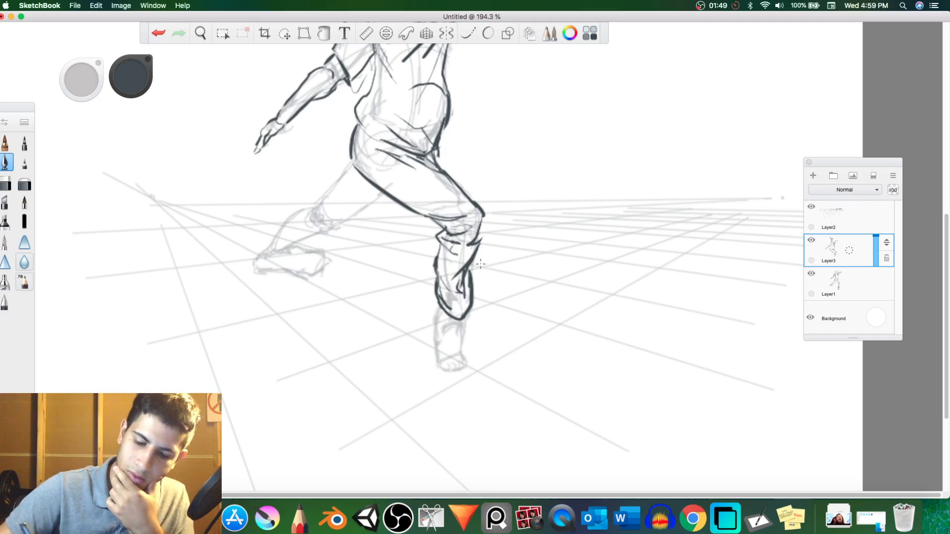
left_click_drag(478, 250, 468, 295)
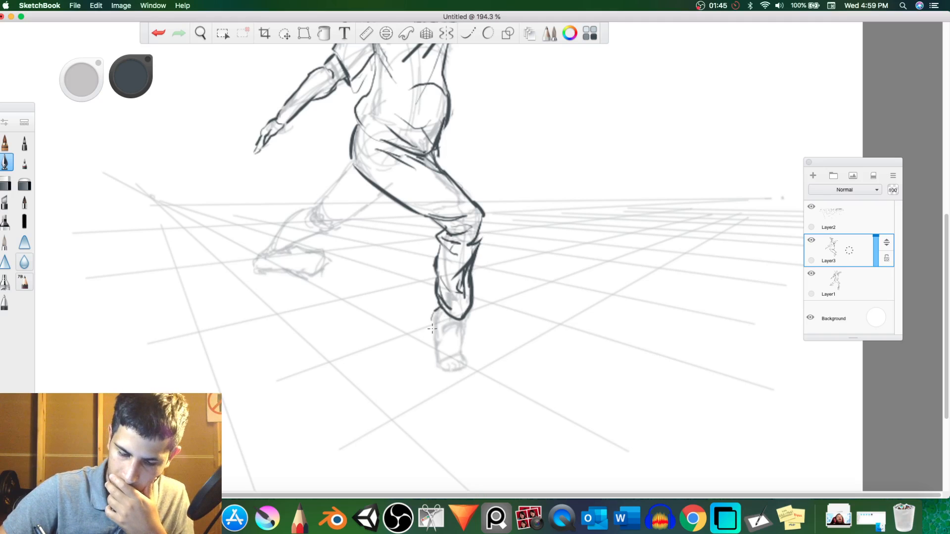
Ink the front leg's bare foot with its heel, toes and ankle lines.
mouse_move(432, 328)
left_mouse_down()
mouse_move(445, 371)
mouse_move(460, 369)
mouse_move(461, 353)
left_mouse_up()
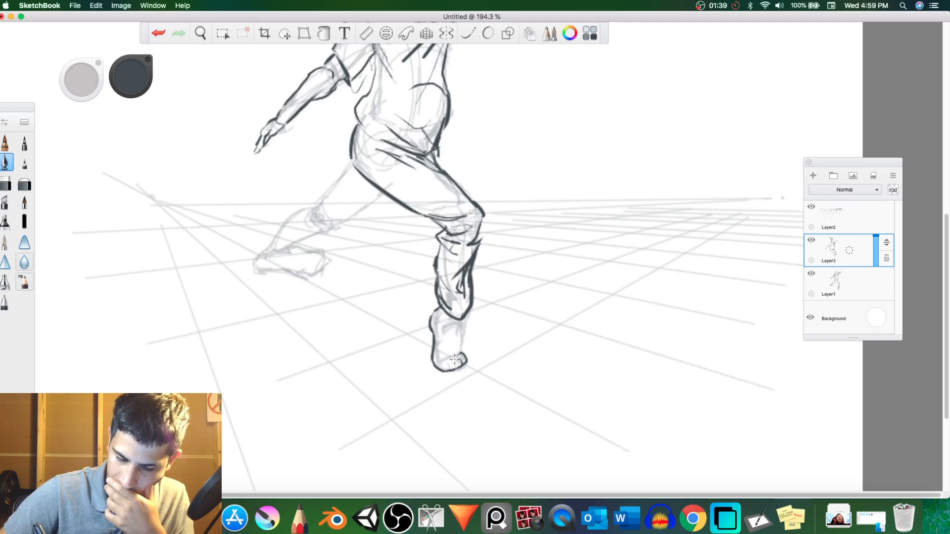
left_click_drag(456, 364, 455, 366)
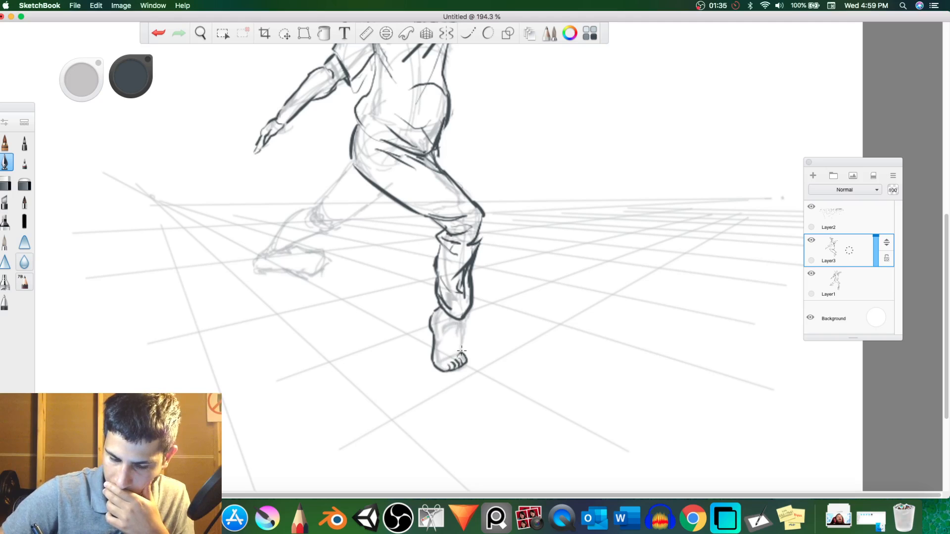
mouse_move(462, 352)
left_mouse_down()
mouse_move(459, 321)
mouse_move(439, 317)
left_mouse_up()
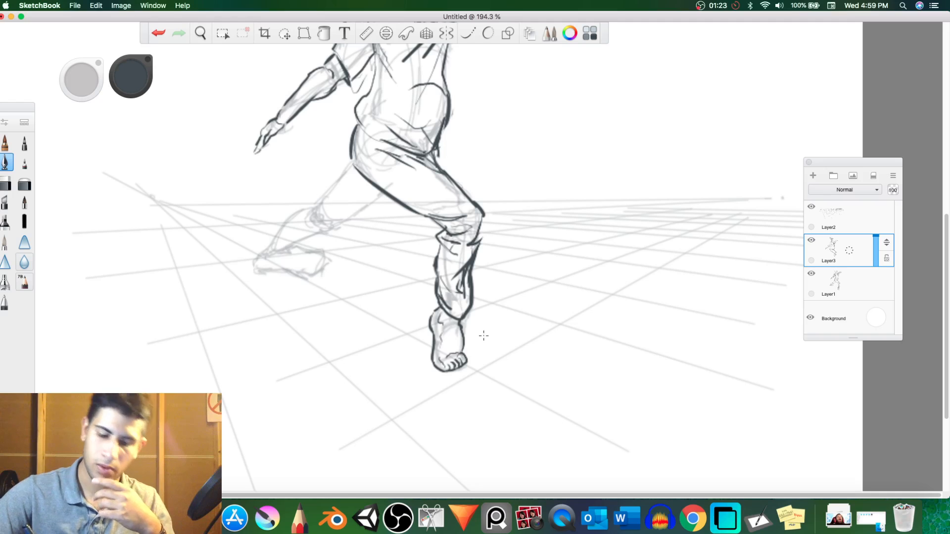
Ink the rear leg's thigh and knee with trouser folds, and reinforce the line around the hip.
key("space")
left_click_drag(494, 291, 693, 364)
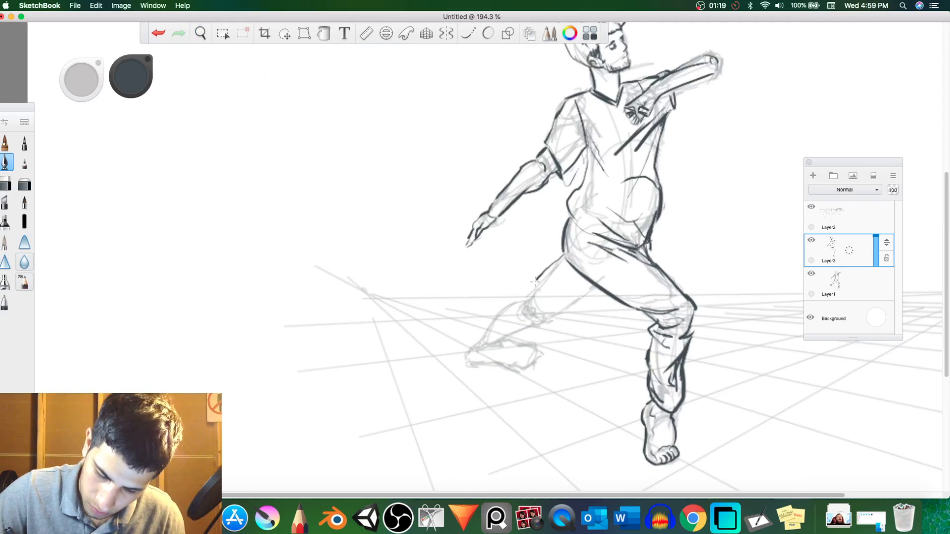
mouse_move(535, 282)
left_mouse_down()
mouse_move(525, 316)
mouse_move(535, 320)
left_mouse_up()
left_click_drag(535, 319, 539, 287)
mouse_move(537, 302)
left_mouse_down()
mouse_move(569, 312)
mouse_move(594, 287)
mouse_move(593, 297)
mouse_move(603, 292)
mouse_move(584, 299)
mouse_move(559, 286)
mouse_move(589, 288)
left_mouse_up()
left_click_drag(564, 254, 594, 281)
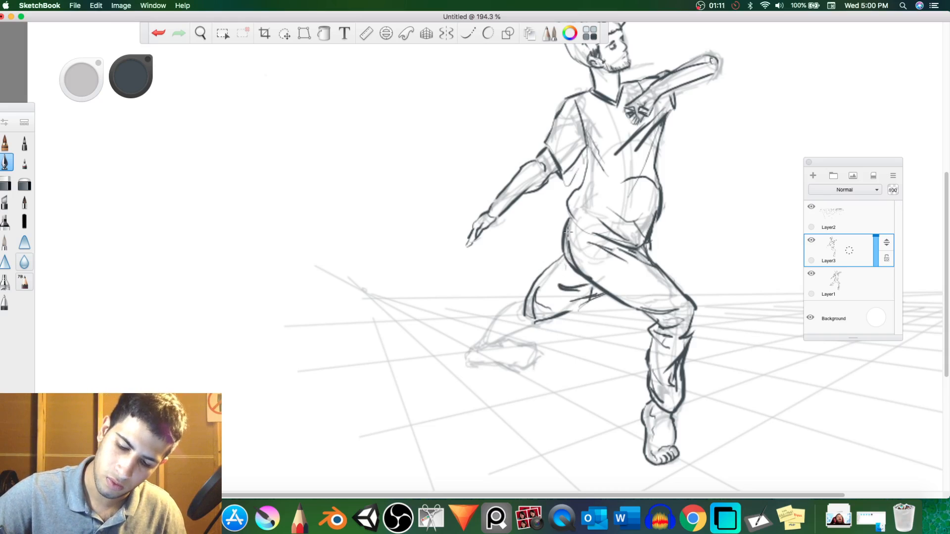
left_click_drag(574, 216, 570, 261)
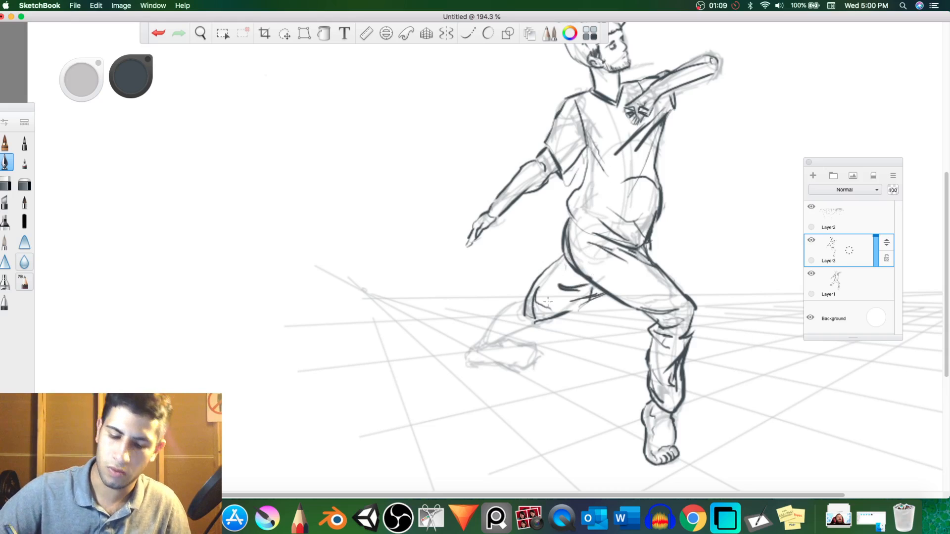
Ink the rear leg's trouser calf with its cuff folds and the bare foot flat on the ground.
mouse_move(526, 300)
left_mouse_down()
mouse_move(487, 324)
mouse_move(481, 343)
mouse_move(504, 350)
mouse_move(533, 336)
mouse_move(530, 315)
mouse_move(552, 320)
left_mouse_up()
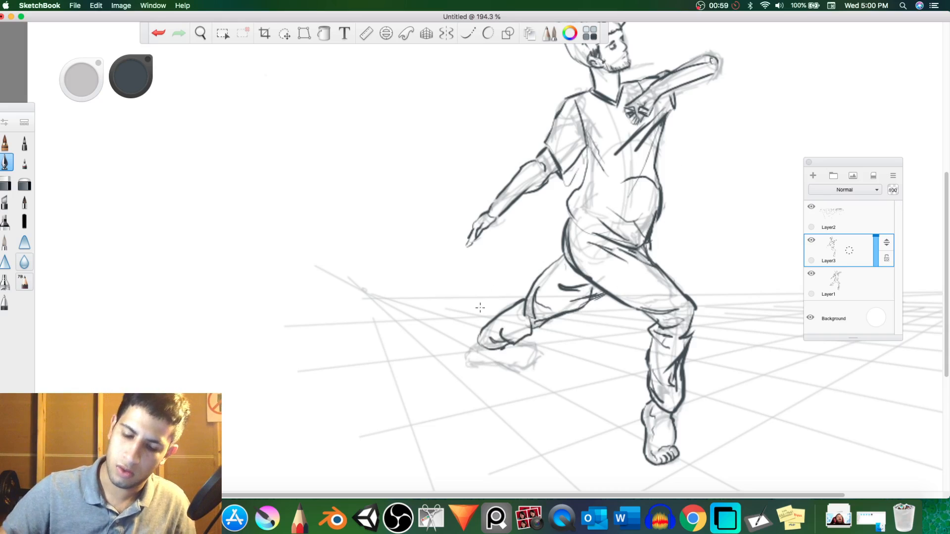
mouse_move(475, 342)
left_mouse_down()
mouse_move(472, 365)
mouse_move(529, 357)
left_mouse_up()
mouse_move(524, 359)
left_mouse_down()
mouse_move(543, 342)
mouse_move(531, 333)
mouse_move(519, 347)
mouse_move(533, 354)
mouse_move(521, 362)
mouse_move(534, 345)
mouse_move(508, 346)
left_mouse_up()
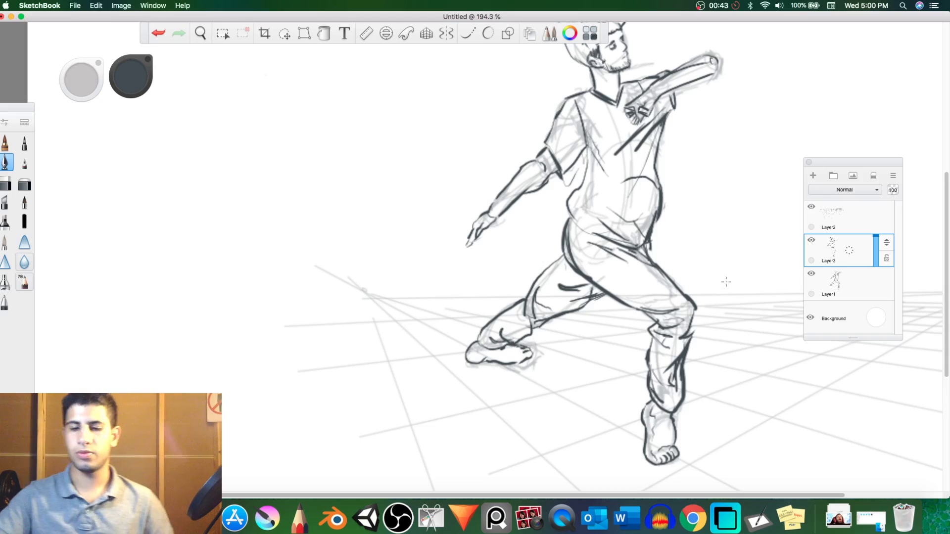
Erase the tall spiky hair from the character's head, keeping the face and hairline.
key("space")
left_click_drag(650, 219, 663, 277)
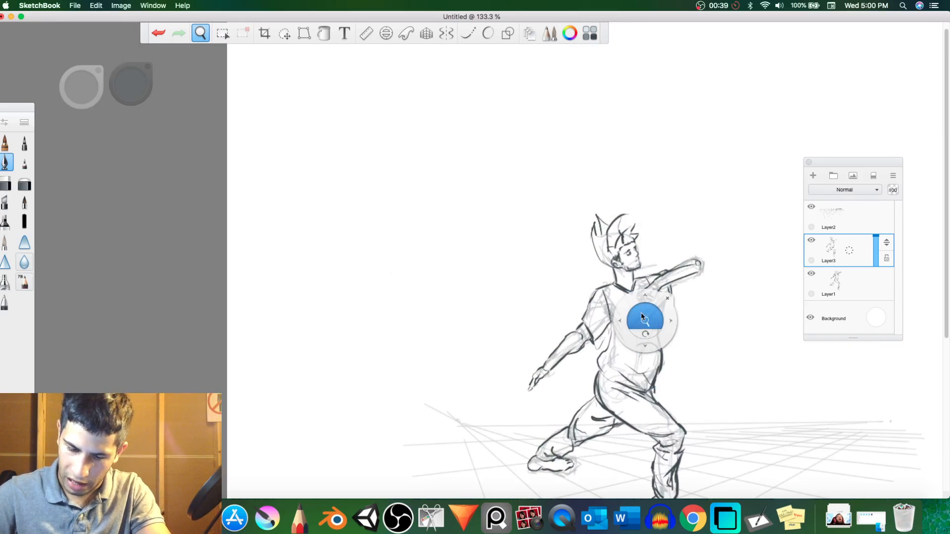
mouse_move(643, 318)
left_mouse_down()
mouse_move(704, 255)
mouse_move(720, 311)
left_mouse_up()
mouse_move(605, 243)
left_mouse_down()
mouse_move(594, 262)
mouse_move(625, 236)
mouse_move(601, 261)
mouse_move(638, 235)
mouse_move(658, 235)
mouse_move(597, 262)
mouse_move(633, 238)
mouse_move(637, 224)
mouse_move(623, 205)
mouse_move(611, 208)
mouse_move(589, 261)
mouse_move(560, 196)
mouse_move(573, 283)
mouse_move(567, 264)
left_mouse_up()
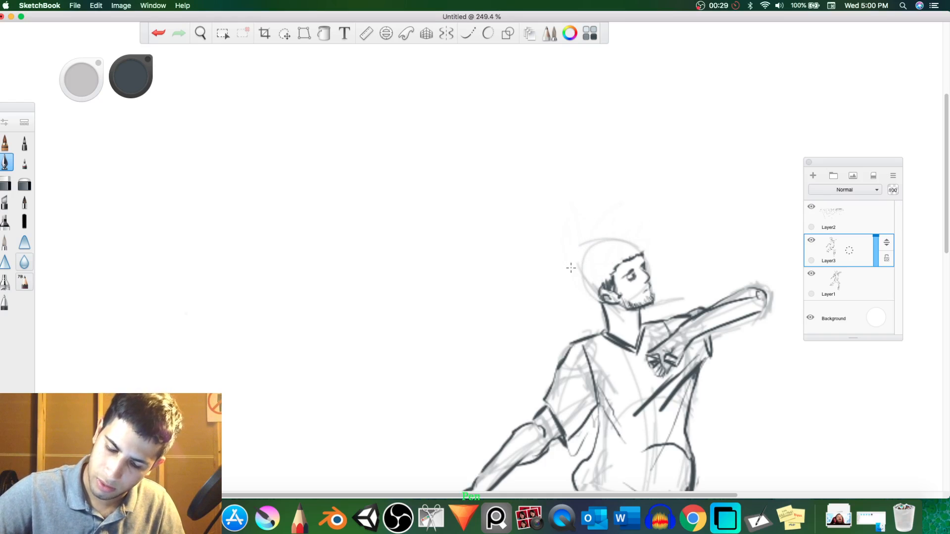
mouse_move(602, 306)
left_mouse_down()
mouse_move(574, 226)
mouse_move(595, 211)
mouse_move(630, 214)
mouse_move(638, 223)
mouse_move(624, 227)
mouse_move(651, 243)
mouse_move(642, 251)
left_mouse_up()
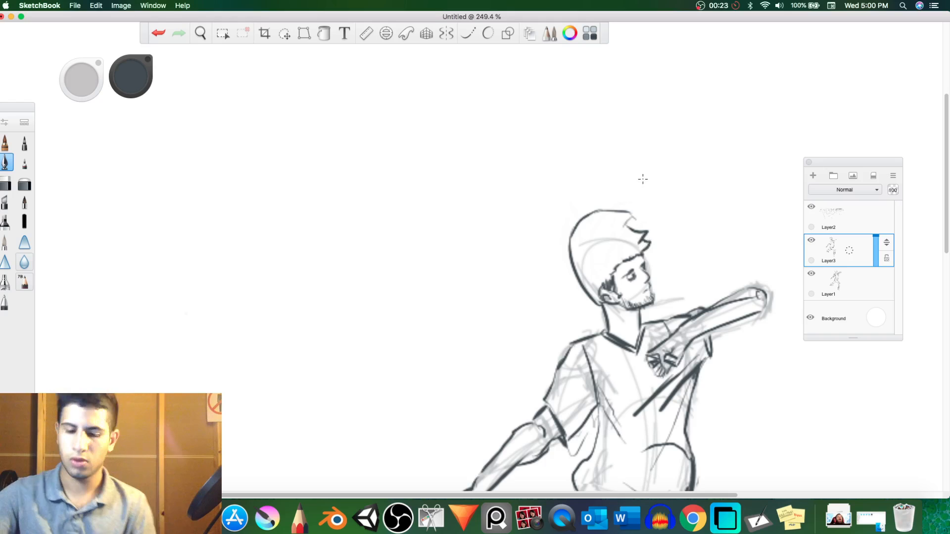
key("super+z")
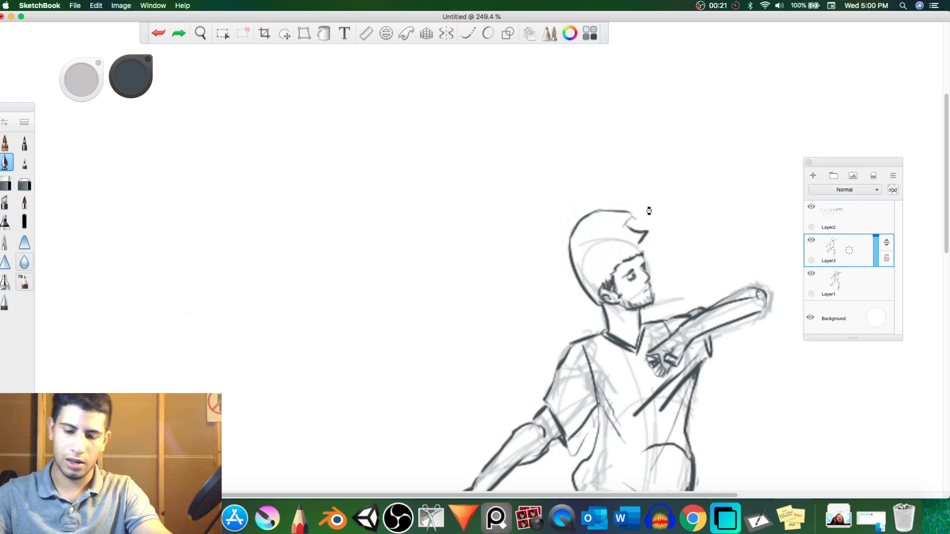
key("super+z")
key("super+z")
key("super+z")
key("super+z")
key("super+z")
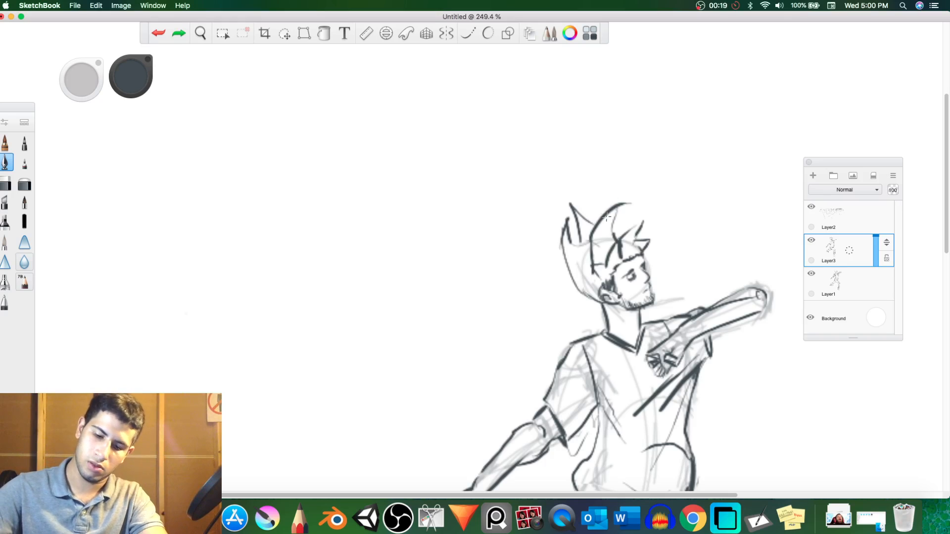
key("super+z")
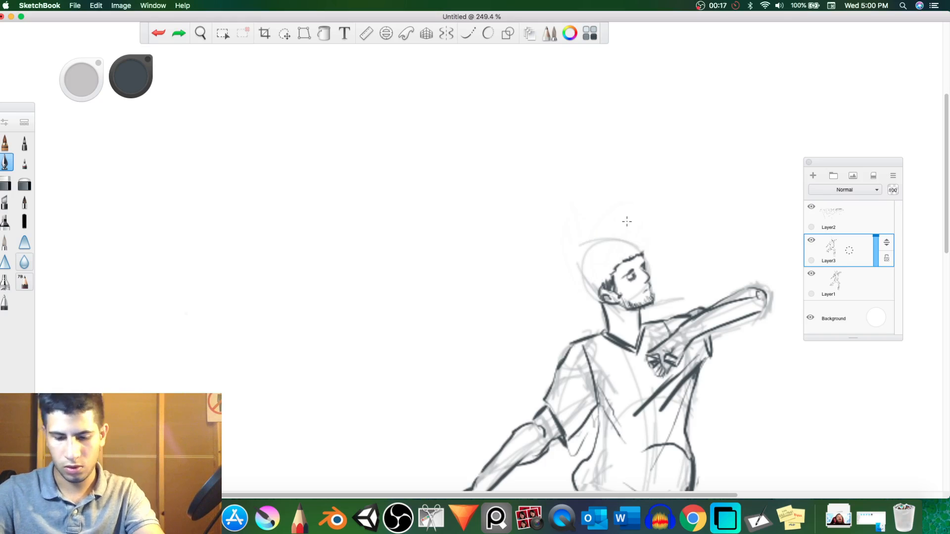
Ink short, tousled hair spikes around the back and top of the head, and darken the raised forearm's underside.
left_click_drag(580, 244, 597, 299)
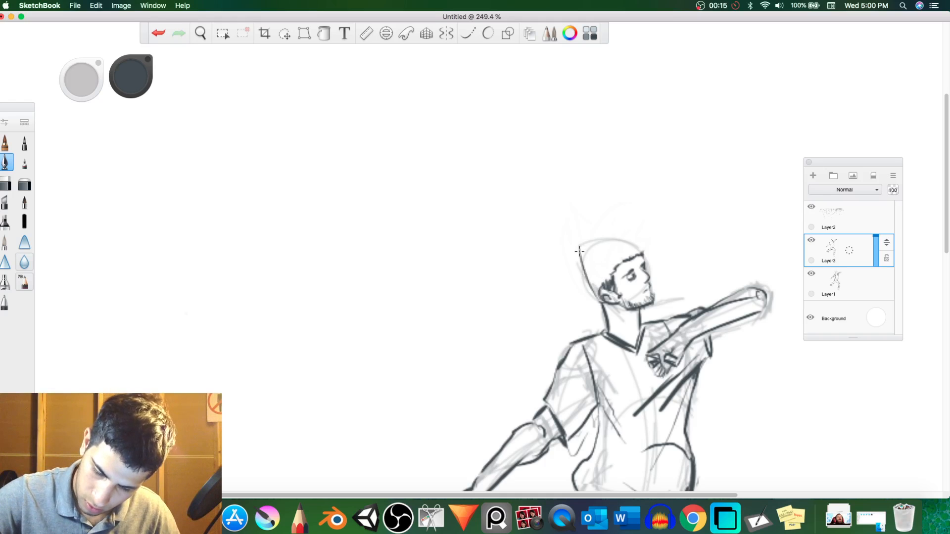
left_click_drag(579, 251, 630, 232)
mouse_move(631, 232)
left_mouse_down()
mouse_move(619, 247)
mouse_move(645, 244)
mouse_move(640, 251)
mouse_move(626, 239)
mouse_move(636, 238)
mouse_move(580, 261)
mouse_move(597, 304)
mouse_move(567, 286)
mouse_move(561, 279)
mouse_move(579, 272)
mouse_move(564, 257)
mouse_move(601, 233)
mouse_move(641, 234)
mouse_move(648, 260)
left_mouse_up()
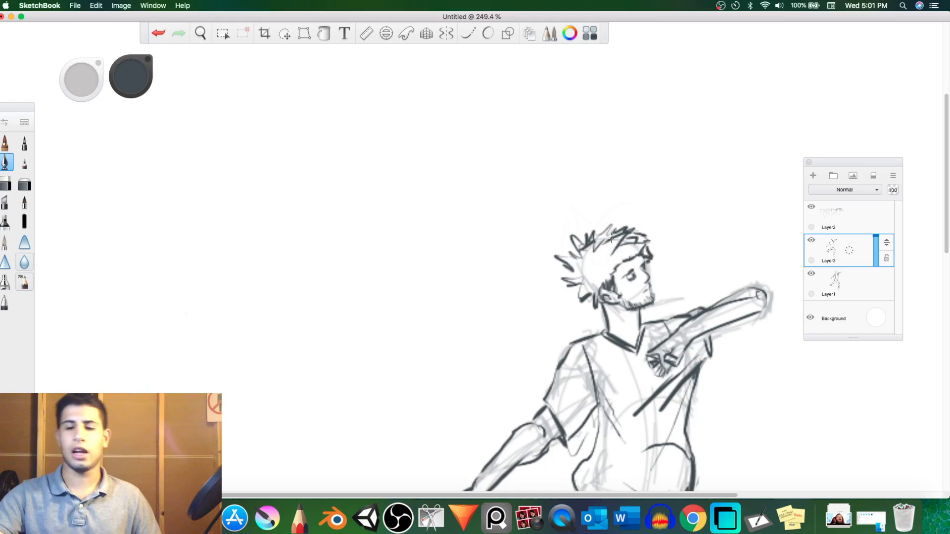
left_click_drag(577, 266, 589, 270)
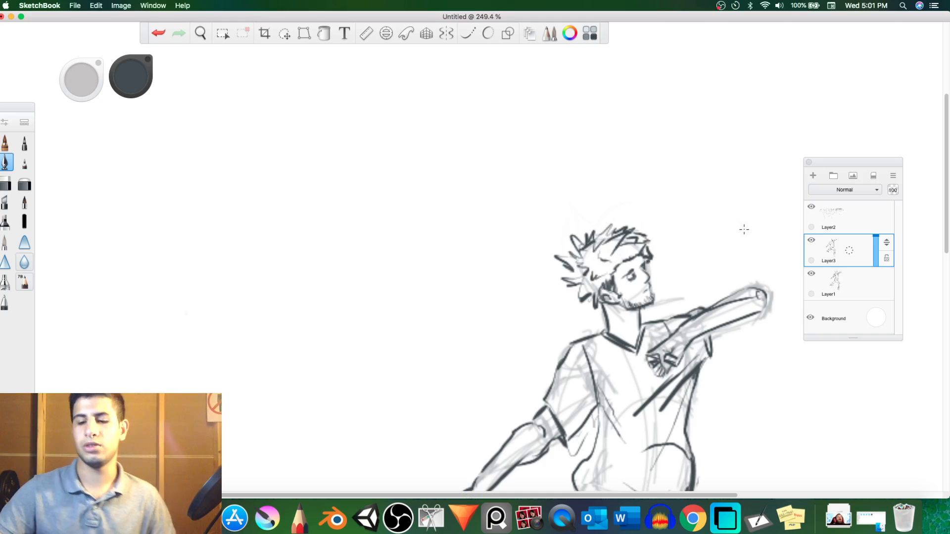
left_click_drag(570, 267, 567, 285)
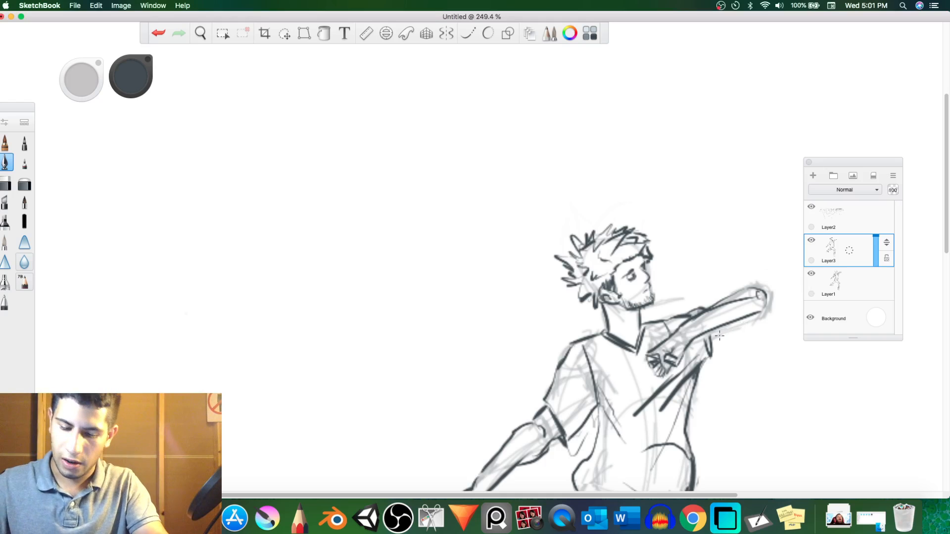
left_click_drag(717, 337, 760, 311)
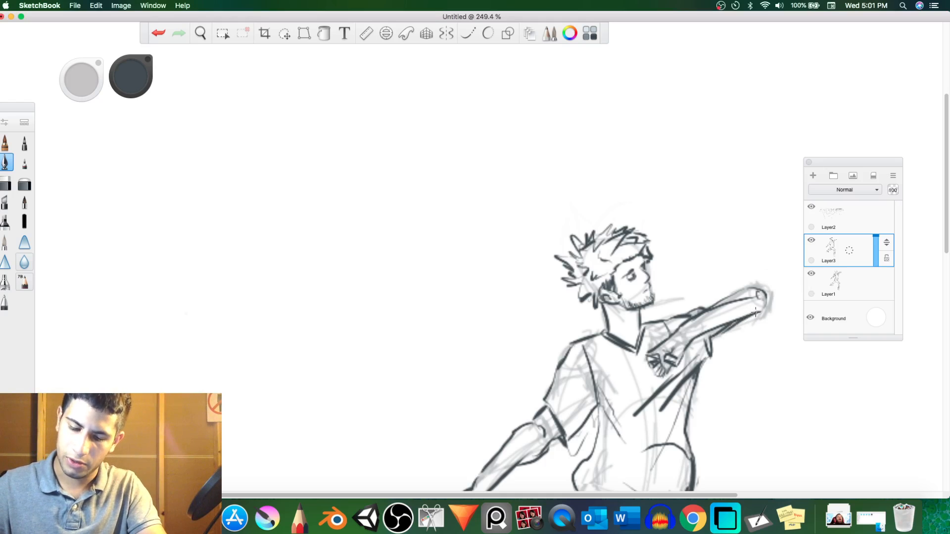
Hide and reshow Layer3 to compare the inked figure with the pose sketch.
key("space")
left_click_drag(670, 299, 520, 315)
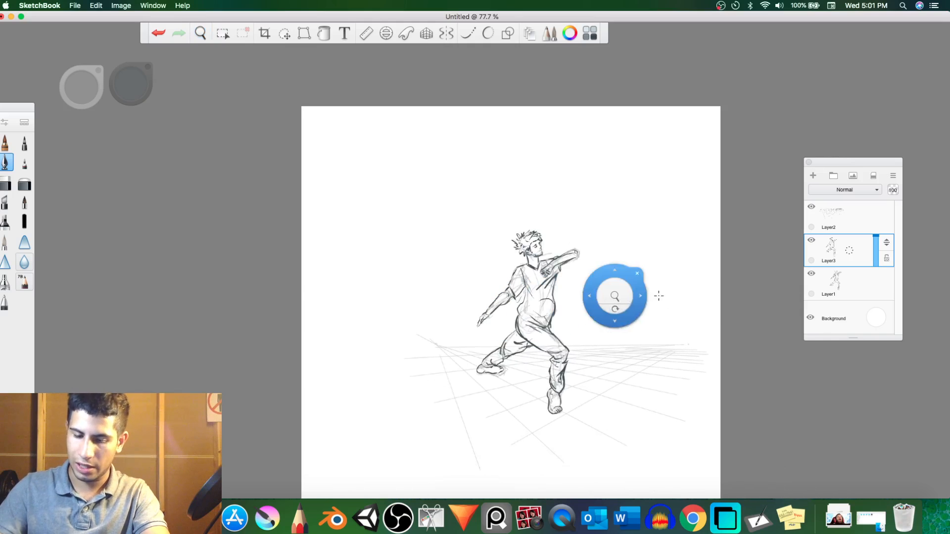
left_click(811, 240)
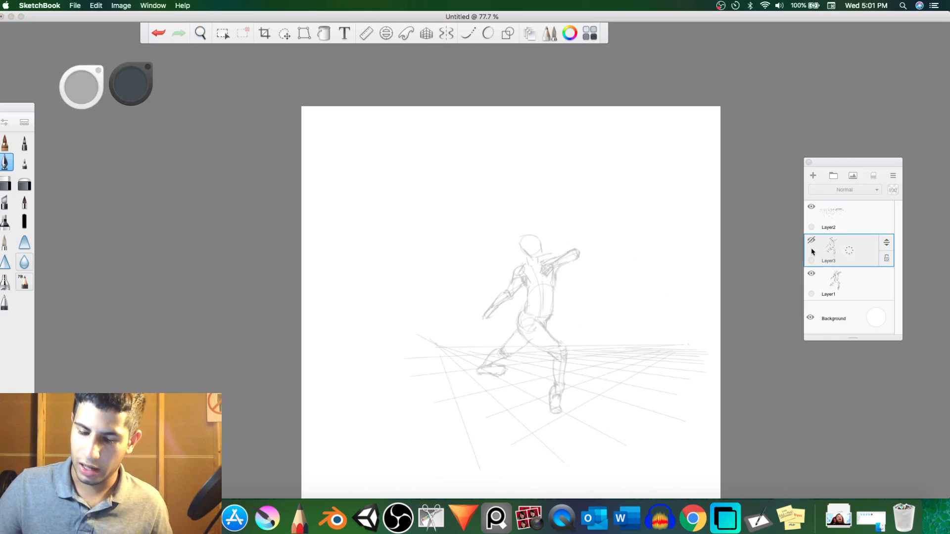
left_click(811, 240)
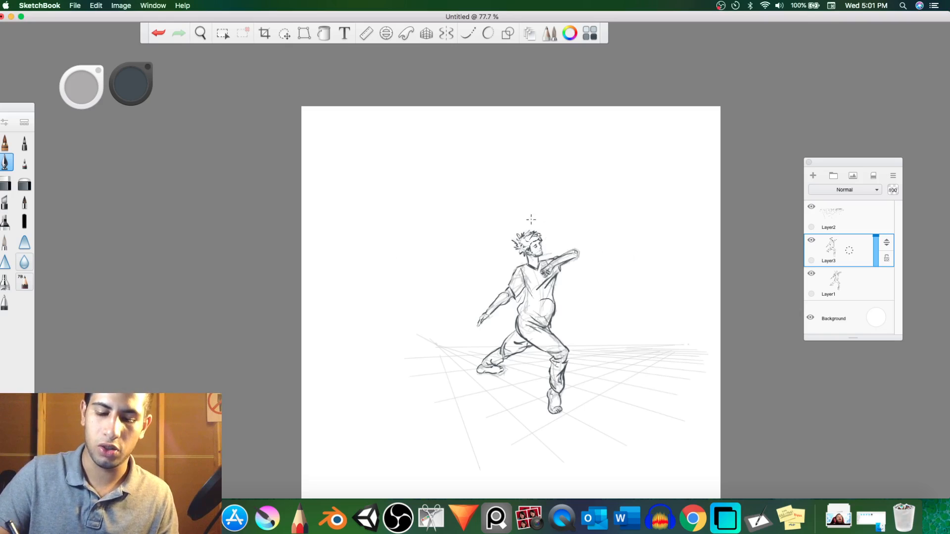
Lasso the head, enlarge it slightly and reposition it on the neck.
left_click(285, 33)
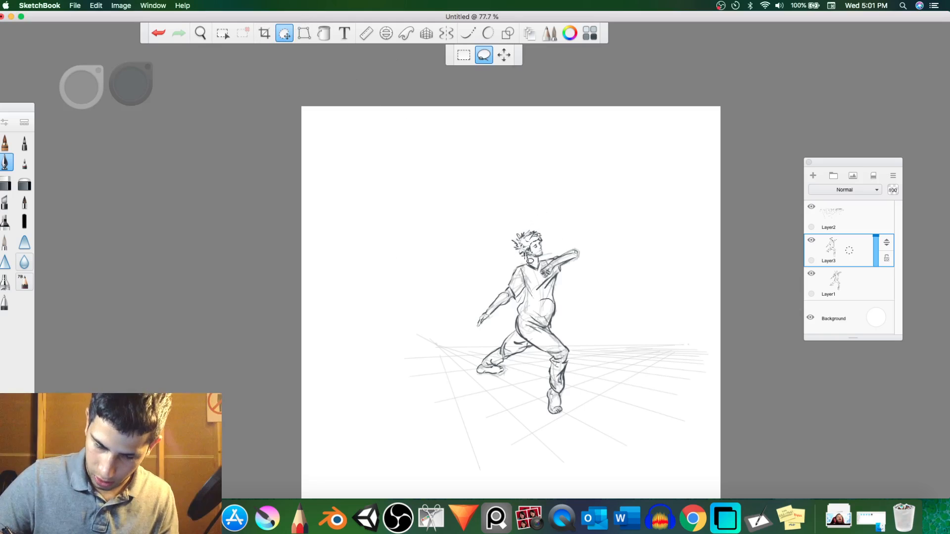
mouse_move(530, 257)
left_mouse_down()
mouse_move(550, 223)
mouse_move(532, 207)
mouse_move(497, 225)
mouse_move(496, 256)
mouse_move(521, 263)
mouse_move(551, 231)
mouse_move(555, 249)
mouse_move(535, 255)
mouse_move(546, 244)
mouse_move(565, 264)
left_mouse_up()
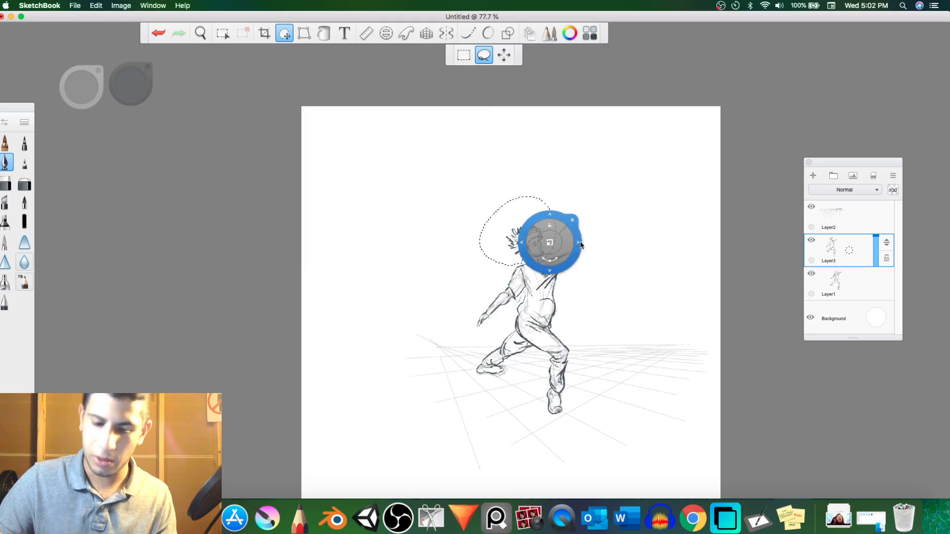
left_click_drag(587, 199, 613, 224)
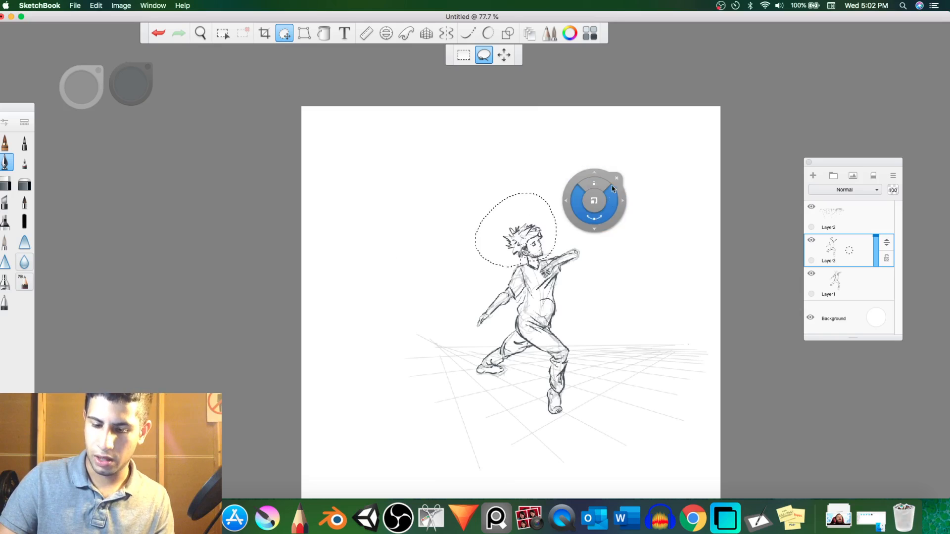
left_click(617, 180)
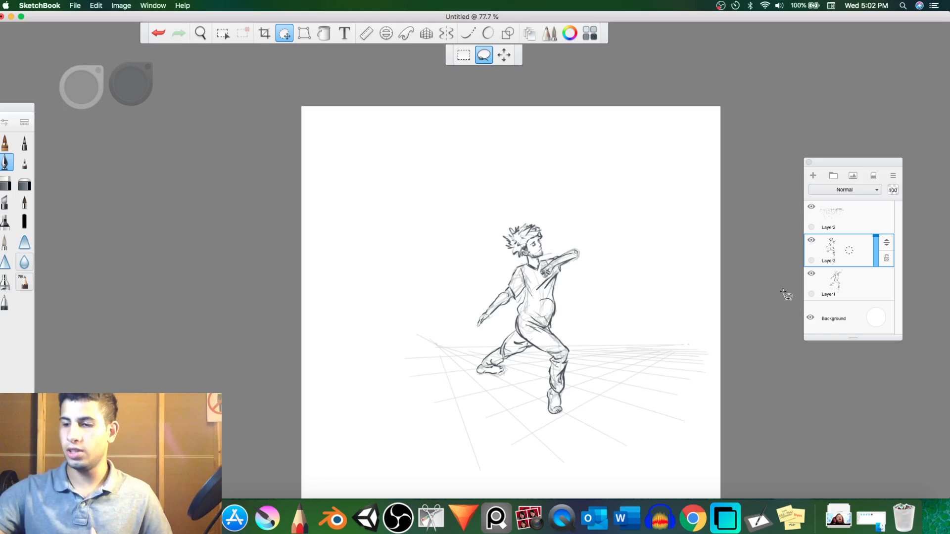
scroll(564, 348, "up", 3)
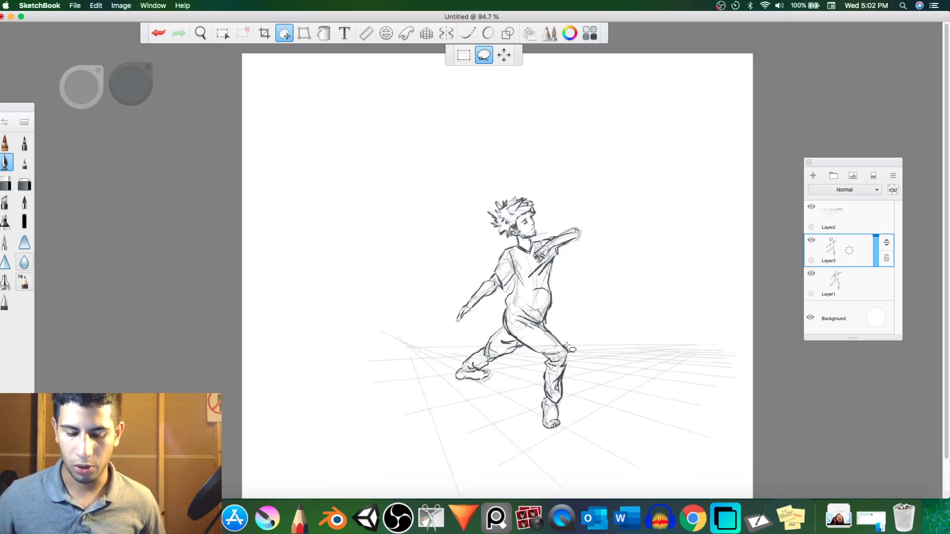